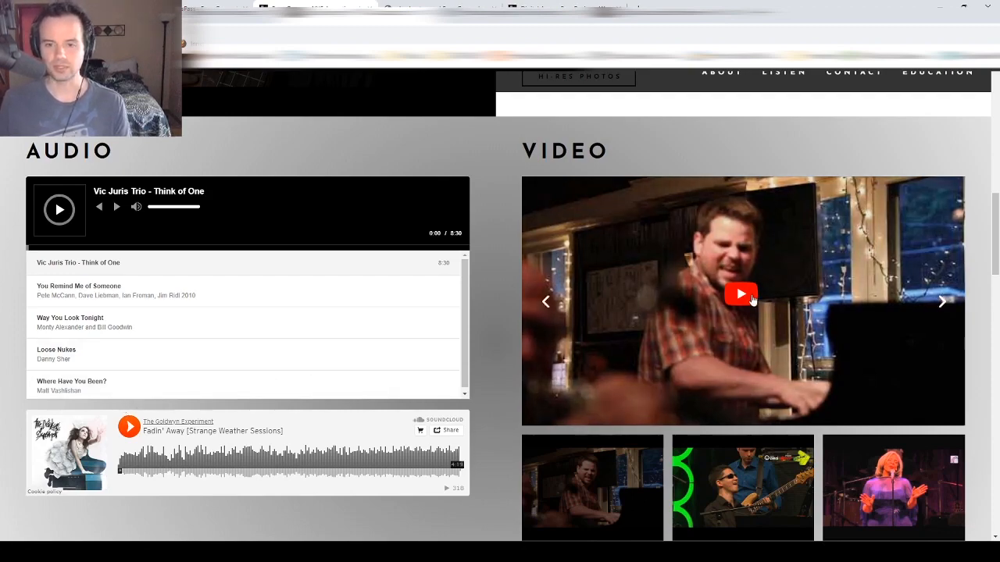
- Open the Passive Income For Creatives course from Education, browse it, then go to Courses and Lessons
scroll(752, 300, "down", 6)
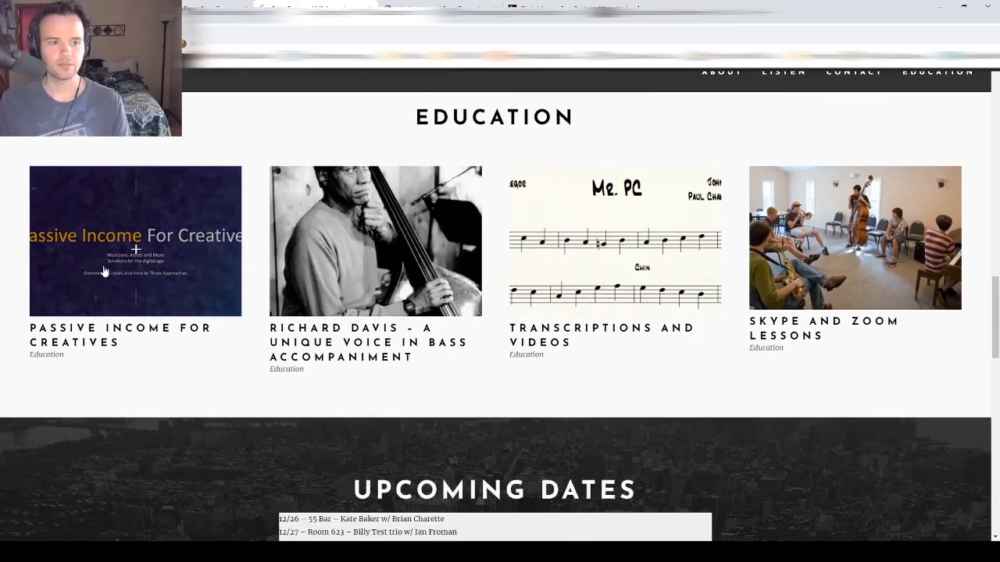
left_click(104, 271)
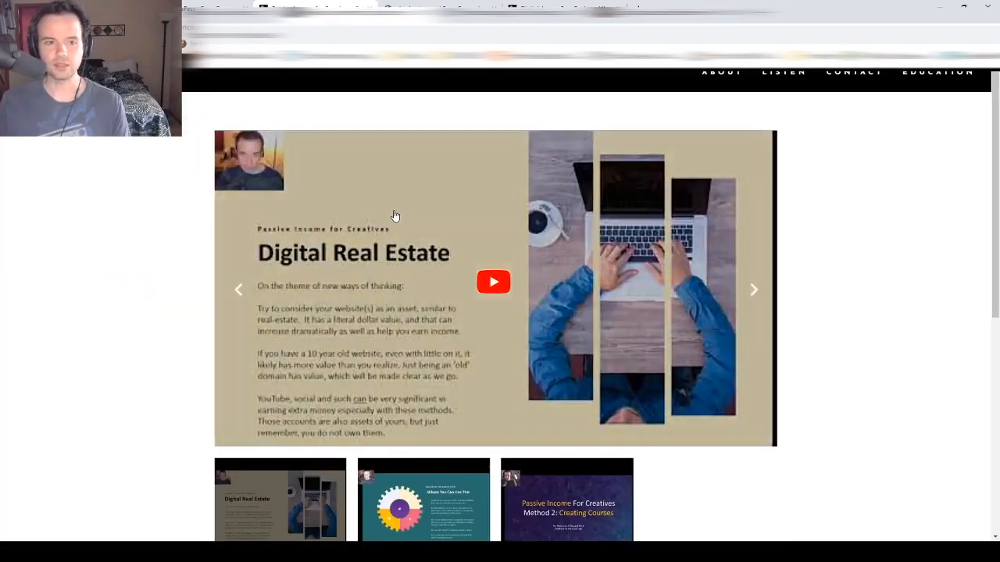
scroll(383, 222, "down", 1)
scroll(375, 227, "up", 2)
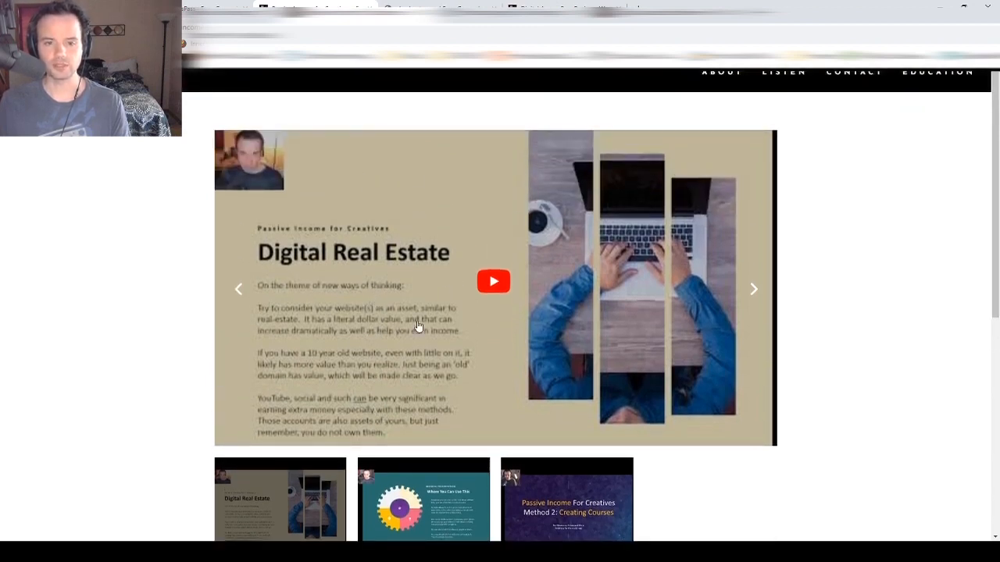
scroll(396, 391, "down", 1)
scroll(614, 376, "up", 1)
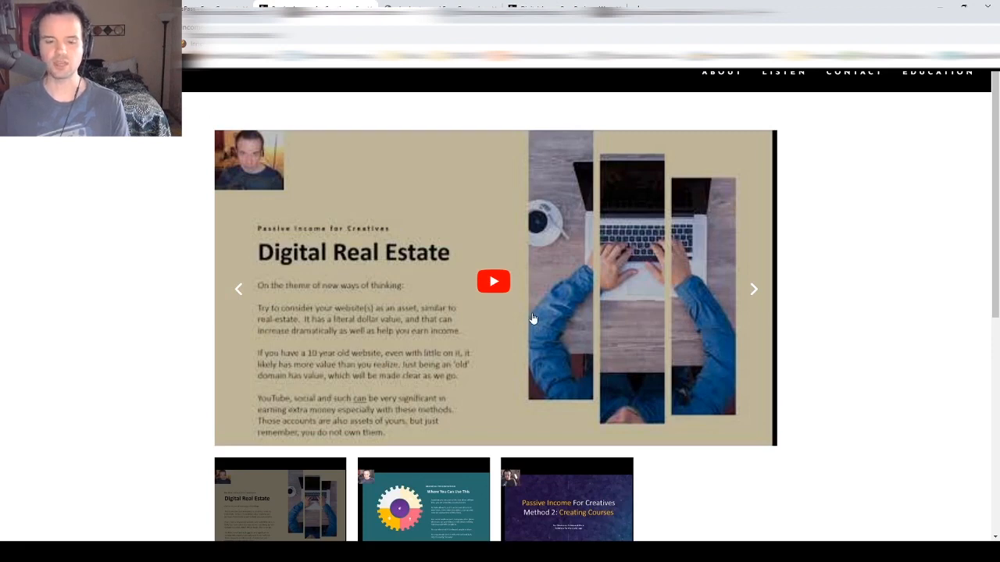
scroll(534, 321, "down", 3)
scroll(533, 317, "up", 3)
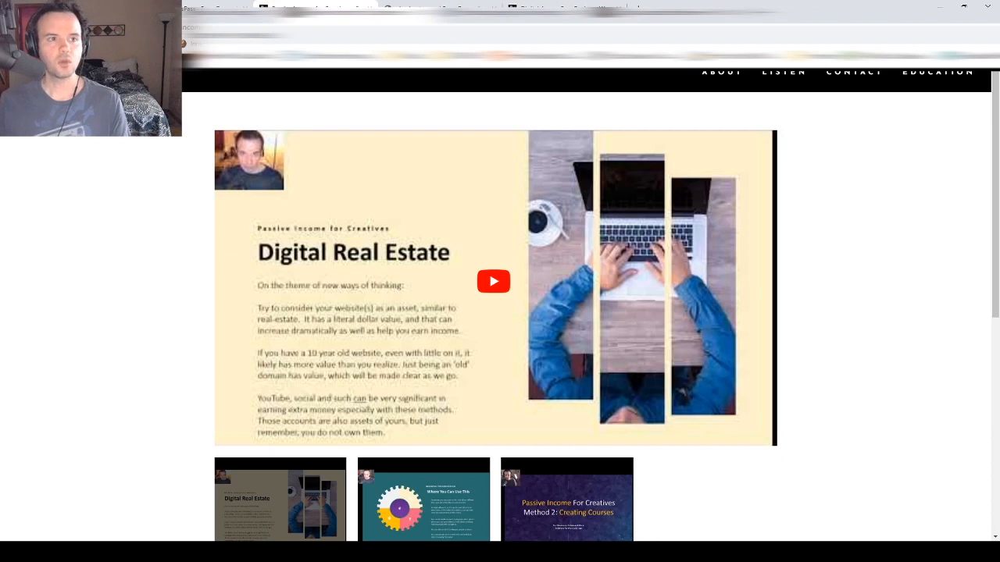
left_click(349, 11)
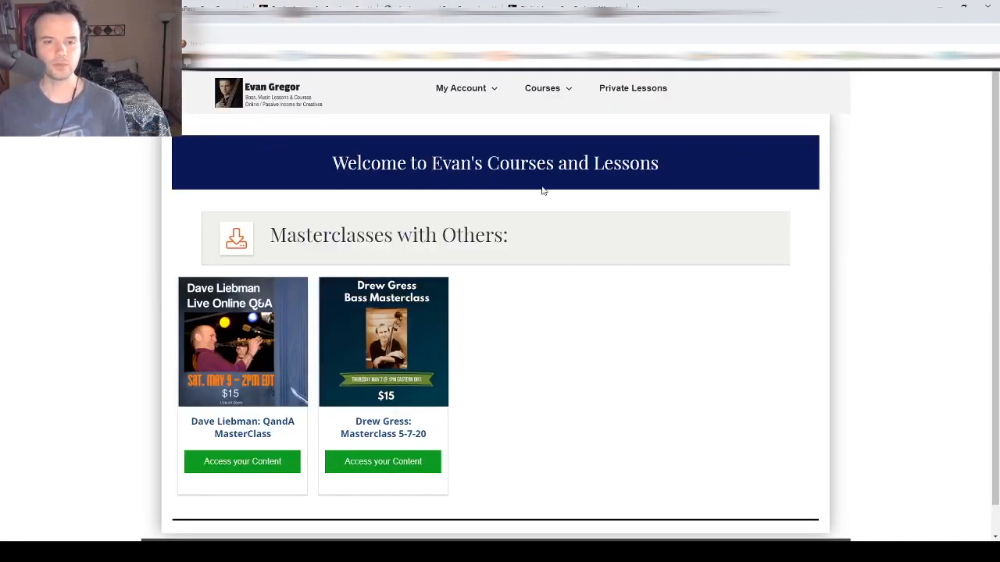
left_click_drag(662, 165, 342, 179)
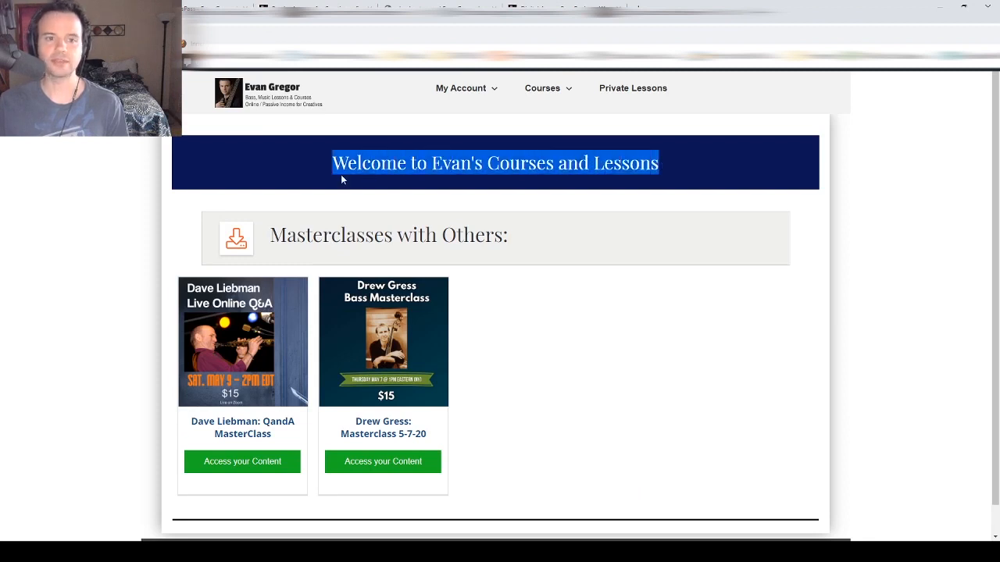
left_click(341, 179)
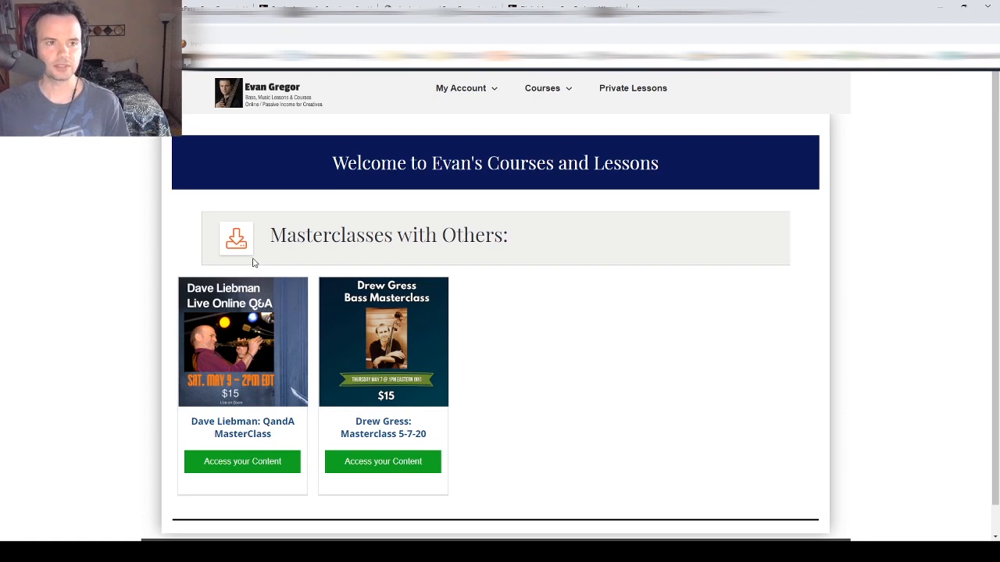
mouse_move(226, 62)
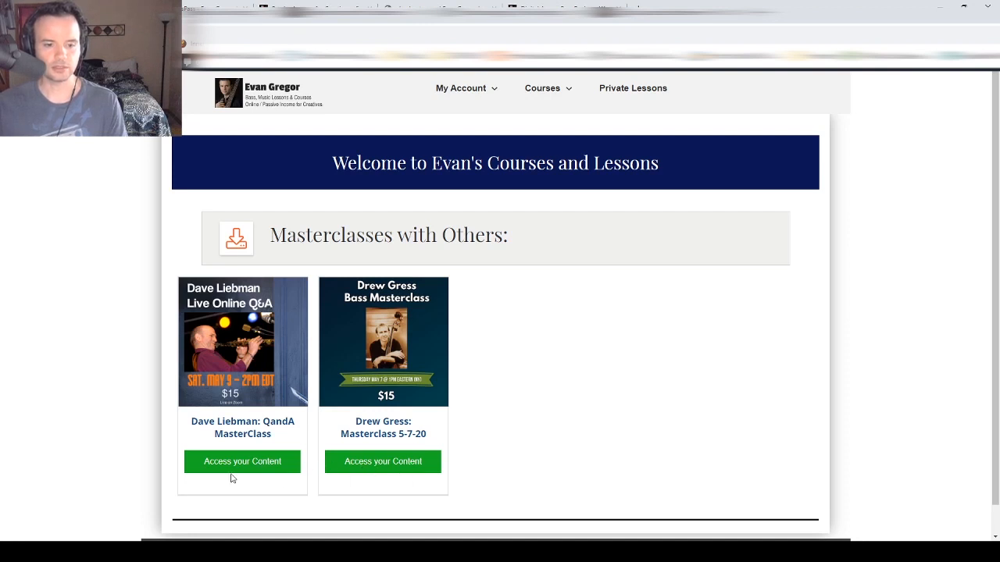
- Open the bass masterclass's Access your Content page and scroll through its replay and downloads
left_click(378, 465)
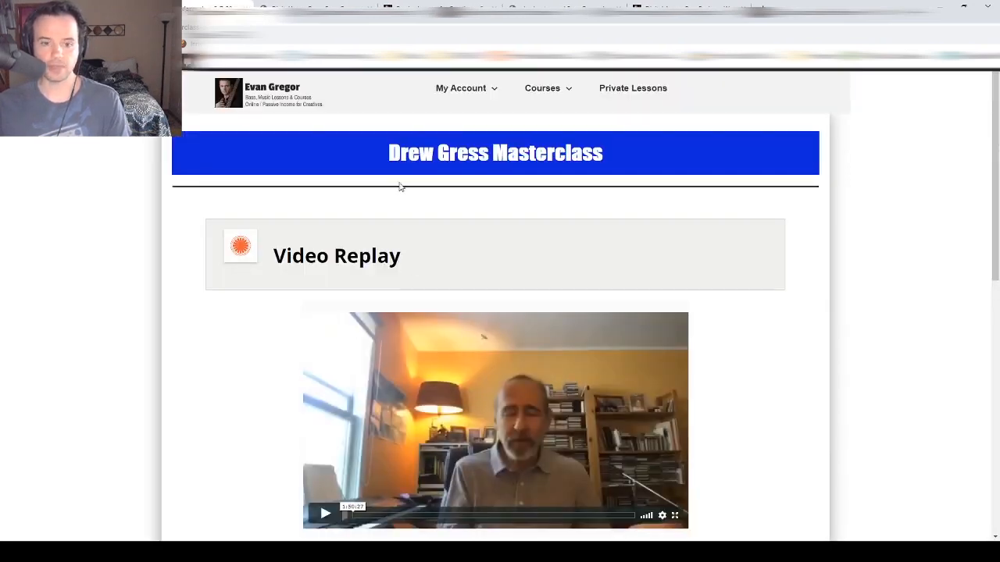
scroll(399, 186, "down", 1)
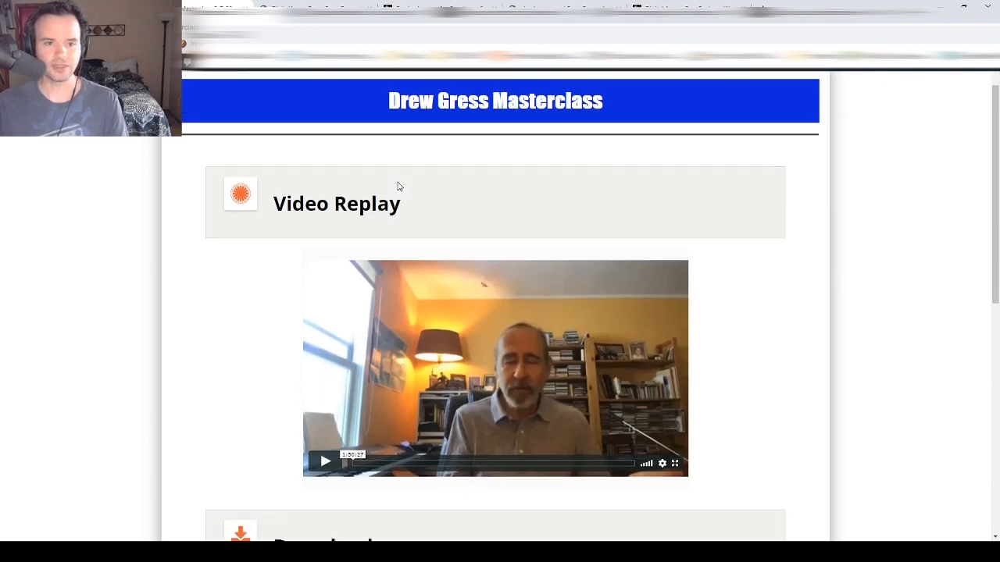
scroll(399, 186, "up", 1)
scroll(397, 370, "down", 2)
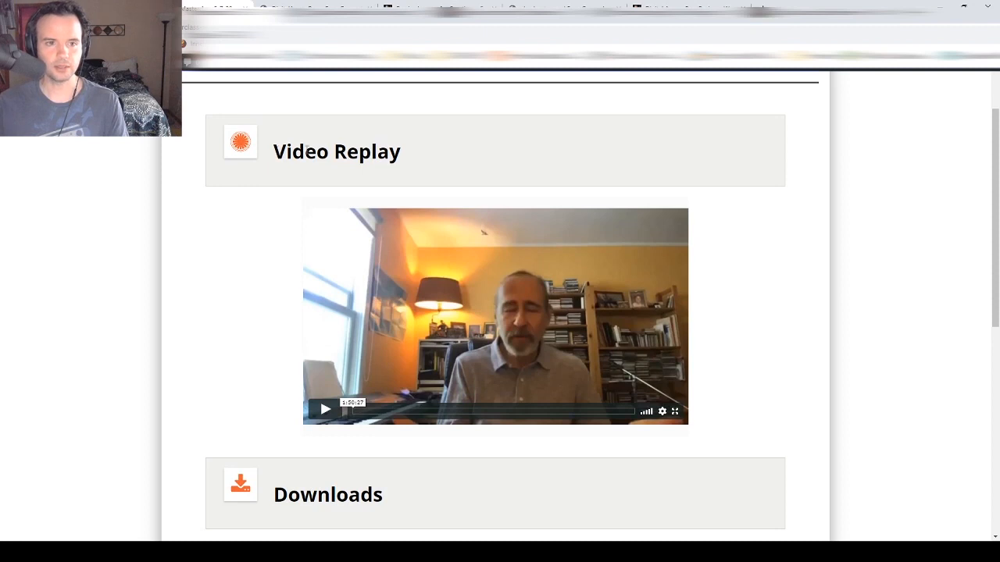
scroll(351, 150, "down", 1)
scroll(351, 151, "down", 4)
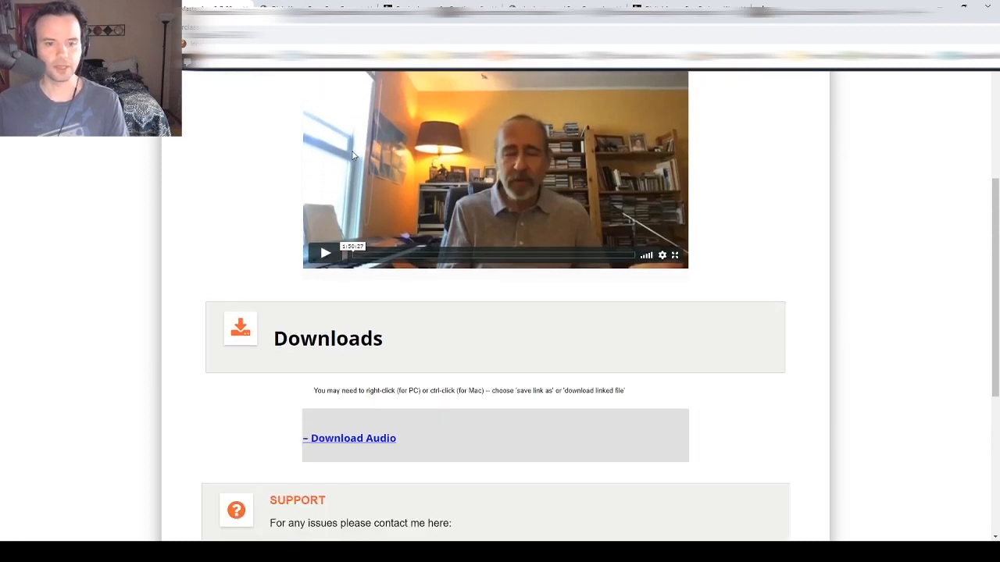
scroll(344, 258, "down", 5)
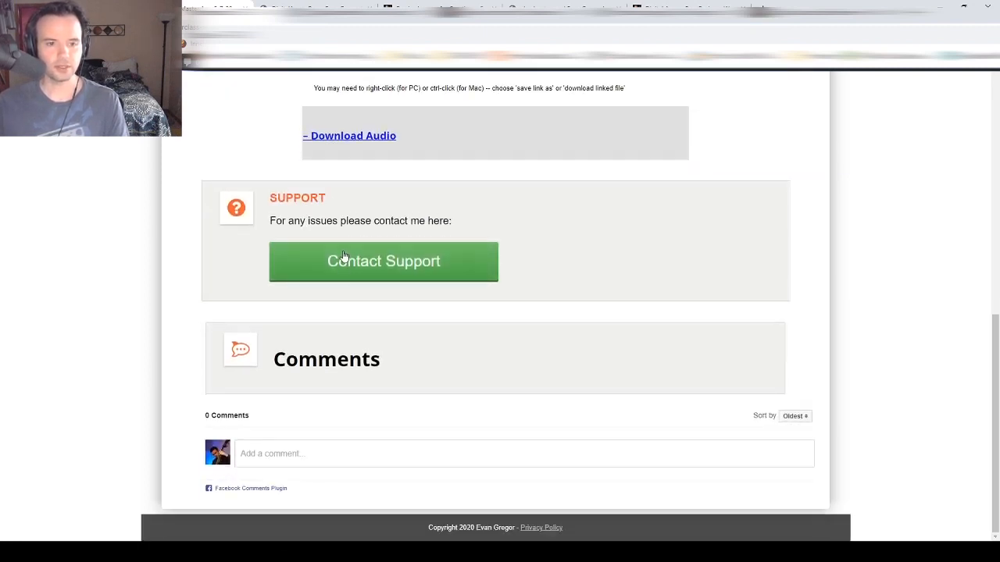
scroll(342, 260, "up", 14)
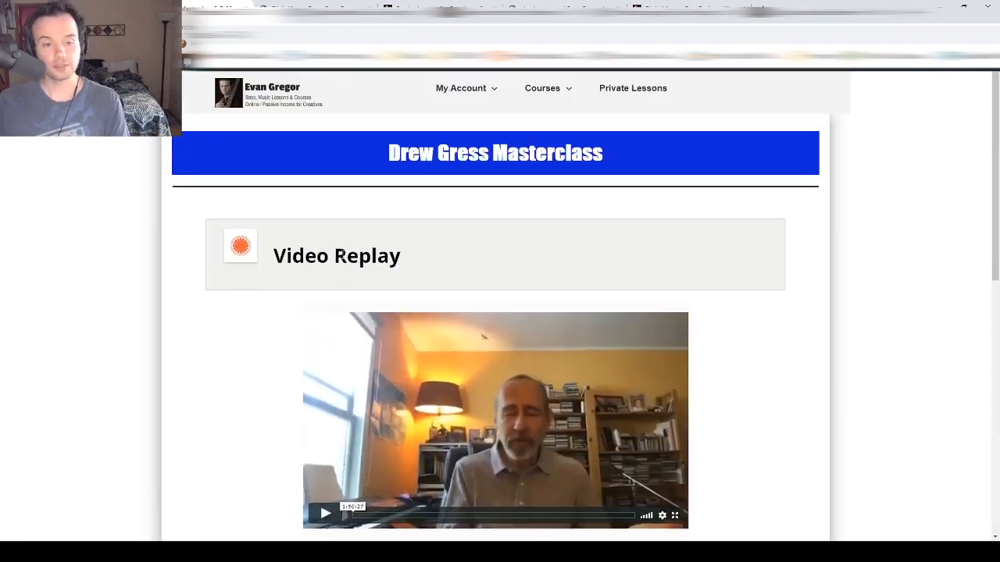
scroll(341, 254, "down", 3)
scroll(341, 255, "up", 3)
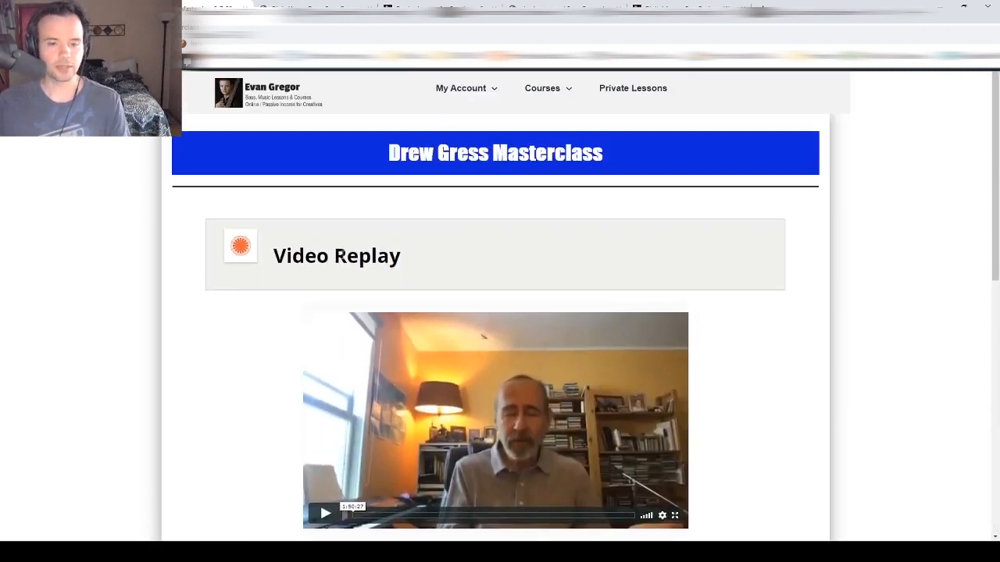
scroll(342, 254, "down", 3)
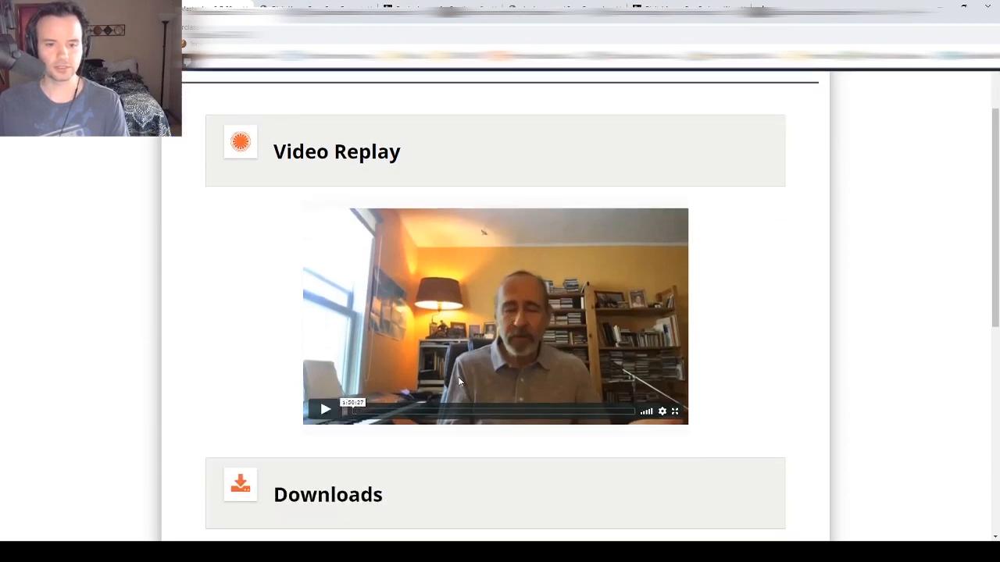
scroll(493, 322, "down", 2)
scroll(493, 322, "up", 1)
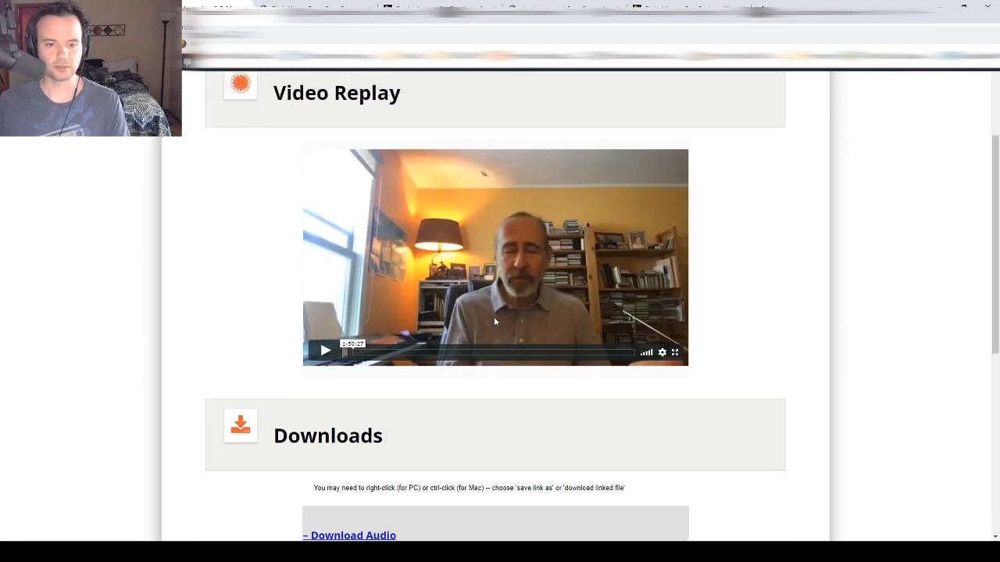
scroll(494, 322, "down", 1)
scroll(494, 322, "down", 1)
scroll(492, 317, "up", 4)
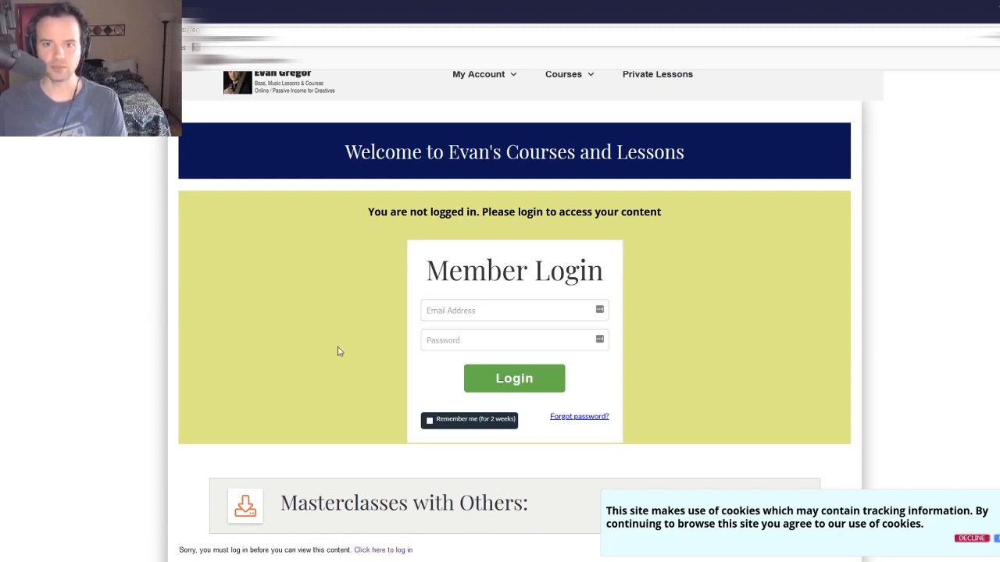
- Highlight the must-log-in notice, then return to the courses page logged in as a test member
scroll(283, 478, "down", 1)
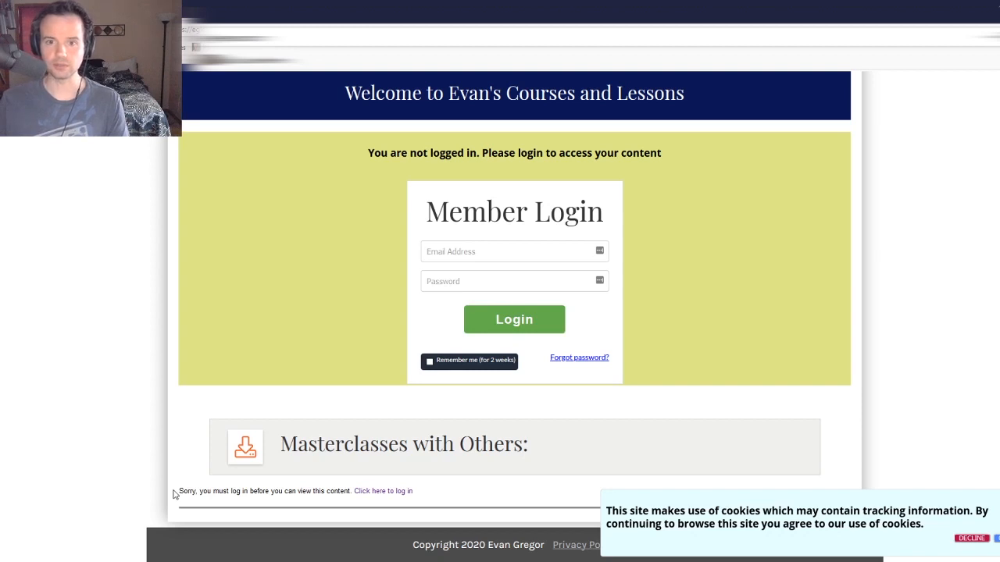
left_click_drag(184, 491, 413, 500)
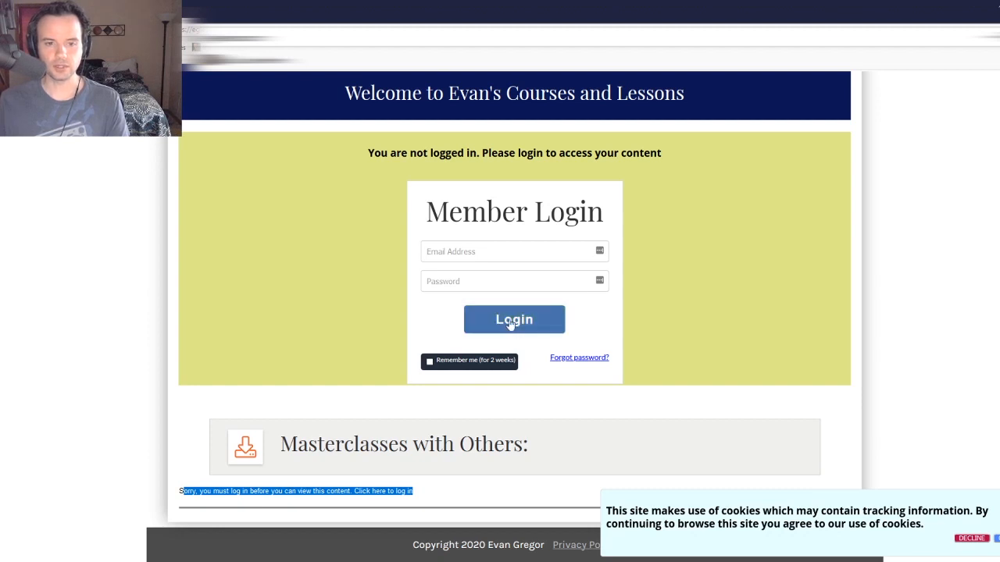
key("alt+Tab")
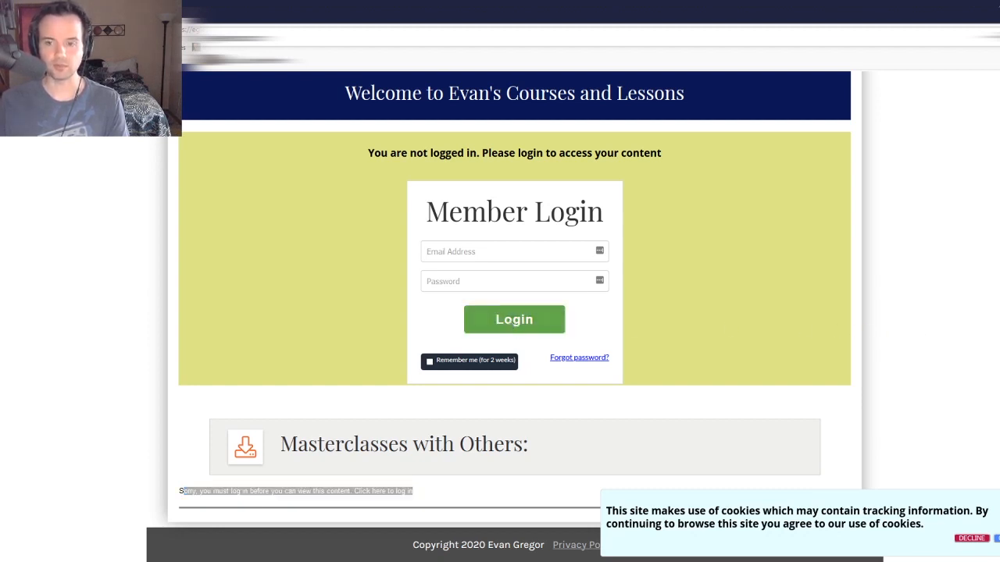
key("alt+Tab")
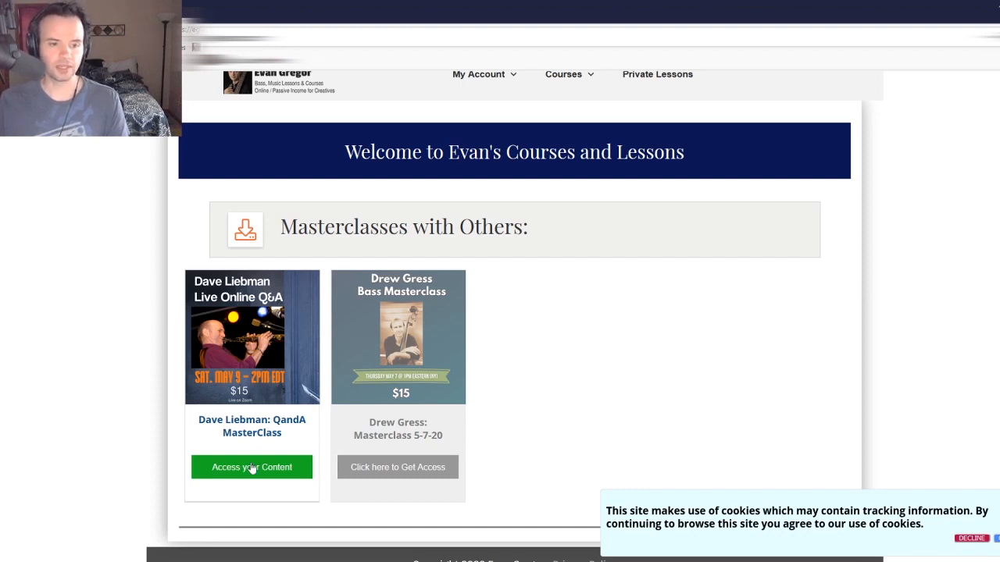
- Open the $15.00 bass masterclass checkout order form, review it, and go back
left_click(403, 471)
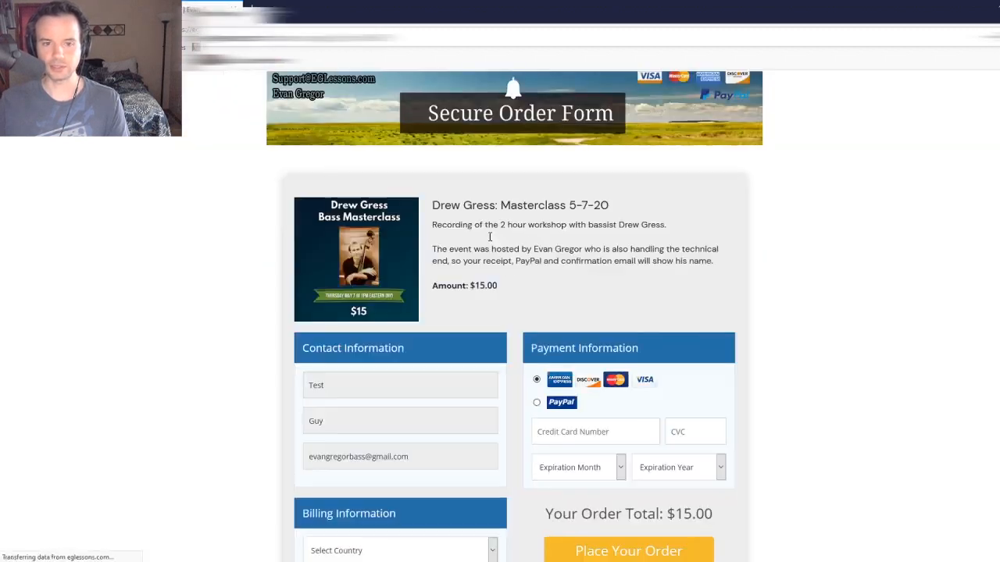
scroll(437, 266, "down", 2)
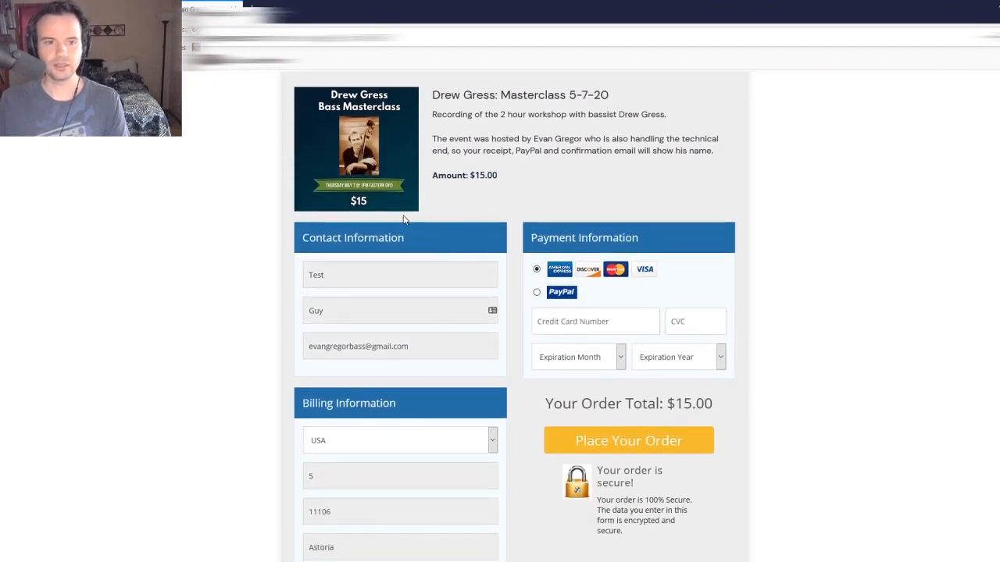
scroll(392, 192, "up", 2)
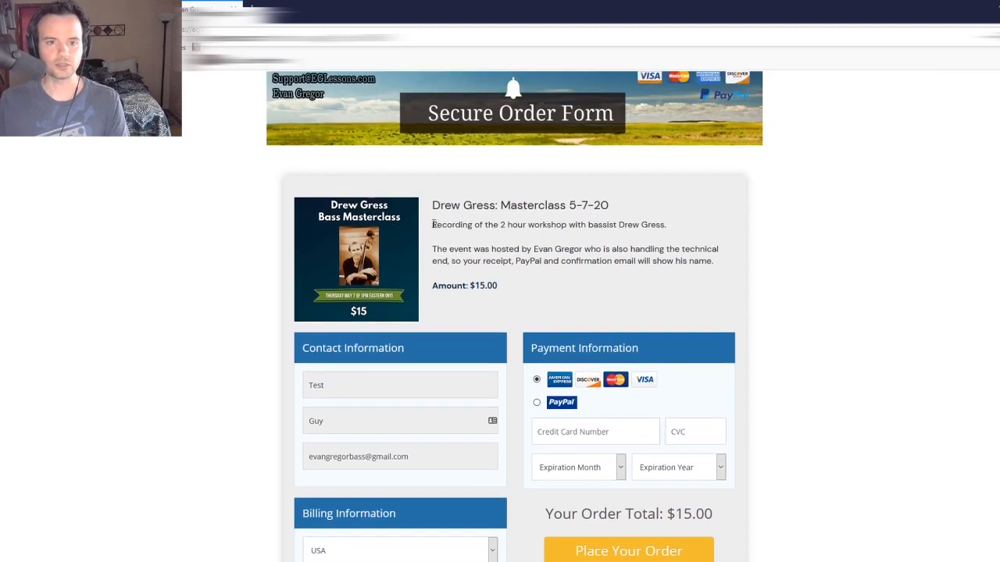
scroll(352, 153, "down", 2)
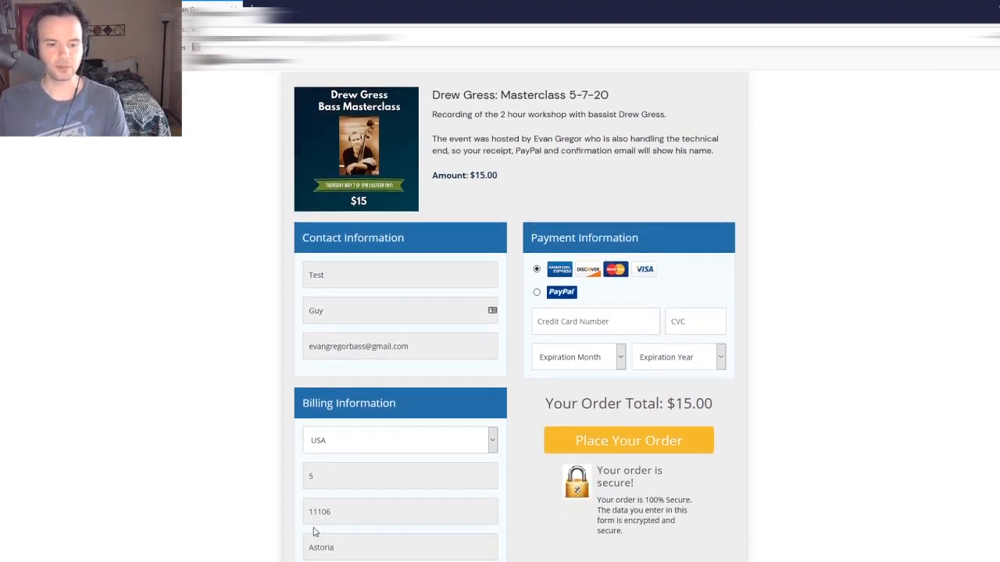
key("alt+Left")
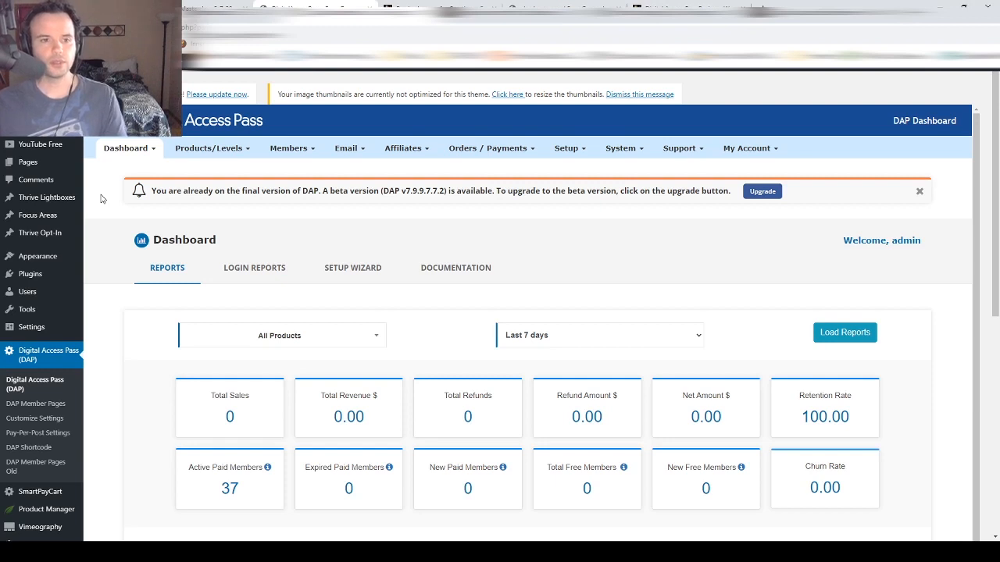
- Highlight the DAP version notice and open Products/Levels listing the two $15.00 masterclass products
left_click_drag(155, 191, 733, 193)
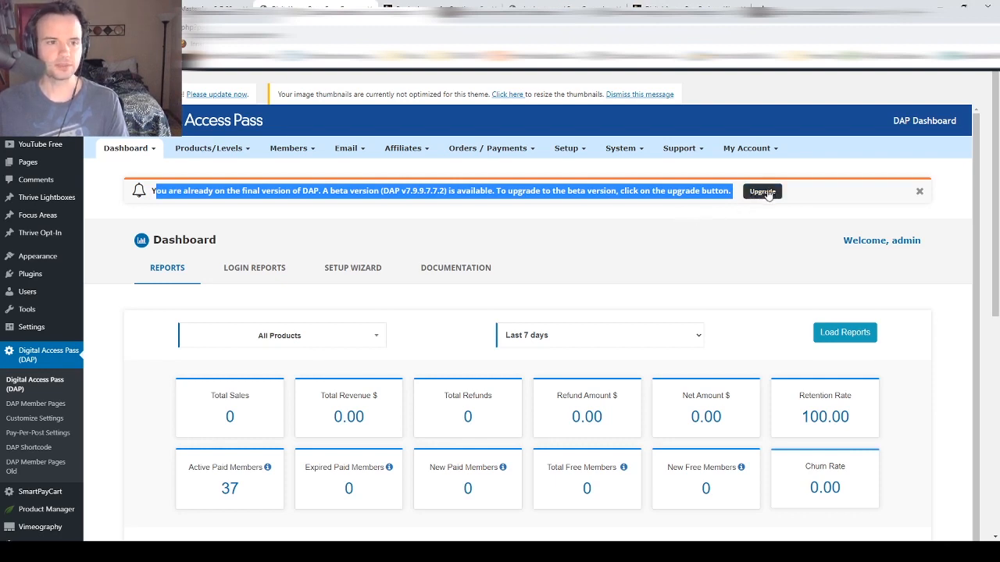
left_click(218, 149)
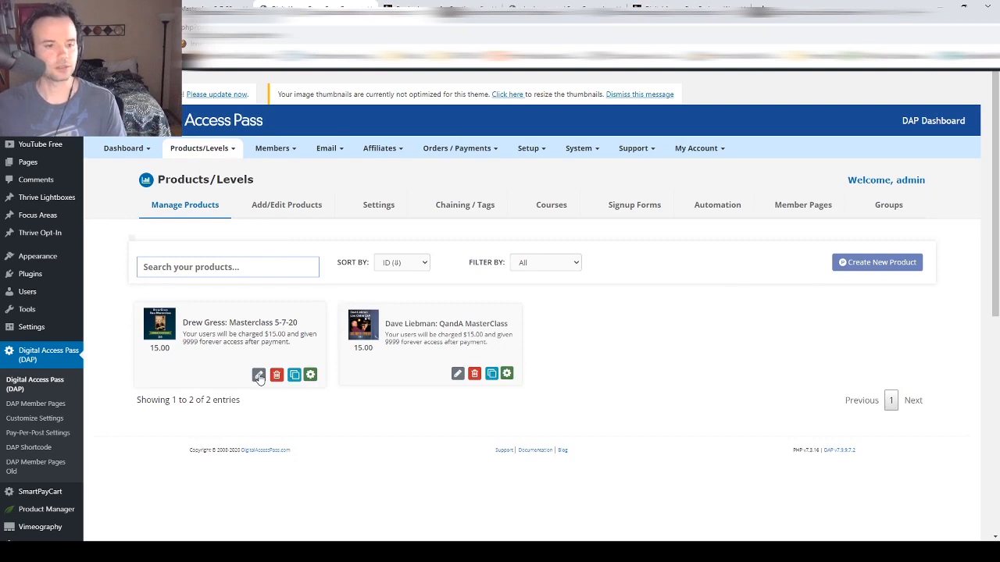
- Edit Drew Gress Masterclass 5-7-20, reviewing its name, image URL and account type, then show Billing & Access
left_click(259, 375)
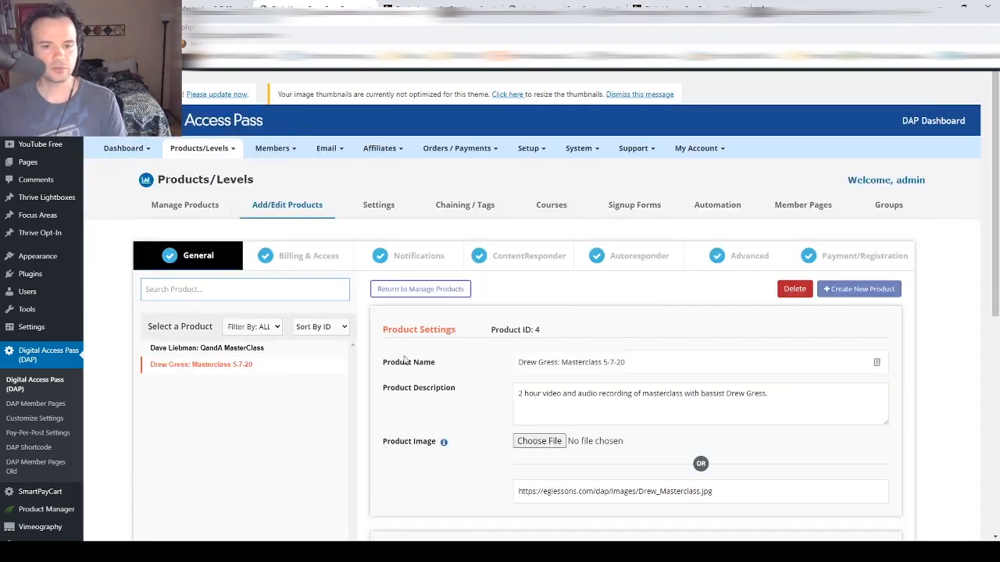
mouse_move(645, 358)
left_mouse_down()
mouse_move(503, 364)
mouse_move(725, 388)
left_mouse_up()
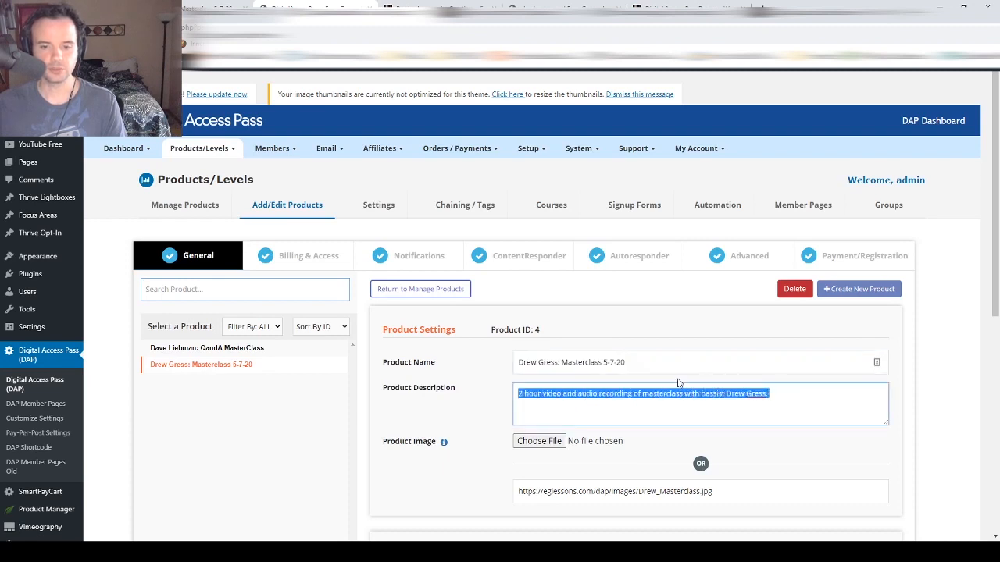
scroll(676, 382, "down", 1)
left_click(551, 440)
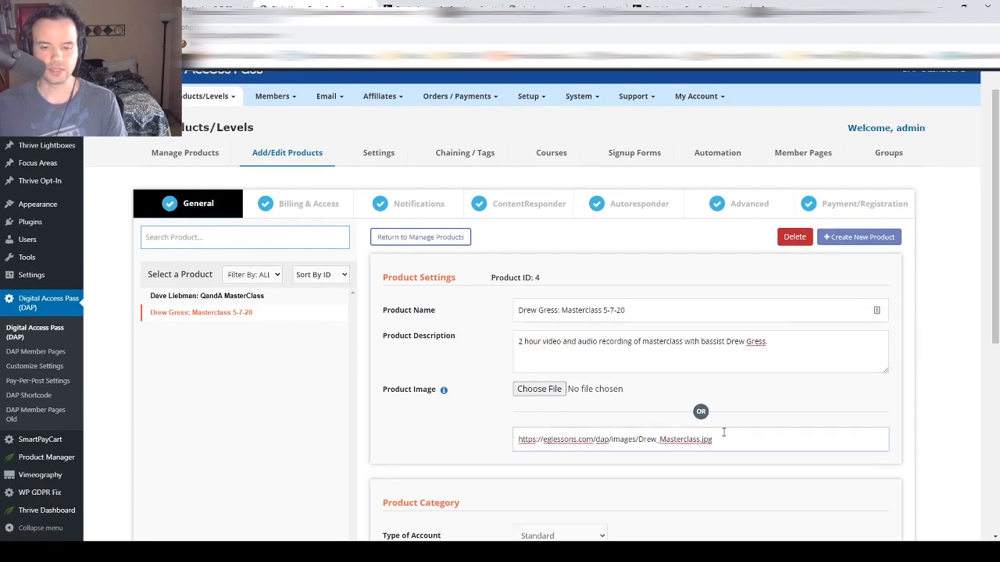
left_click_drag(747, 434, 517, 446)
scroll(451, 421, "down", 2)
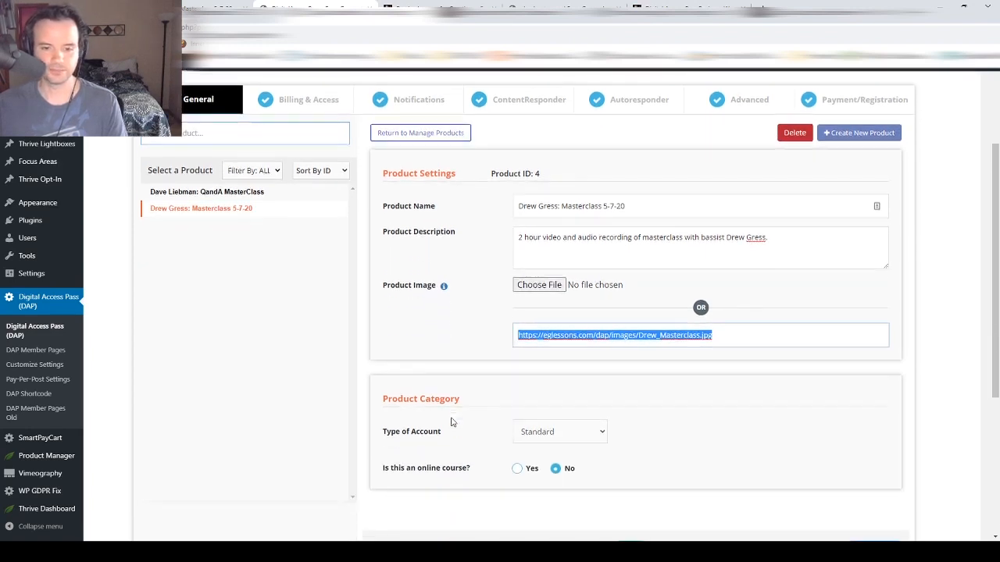
left_click(568, 434)
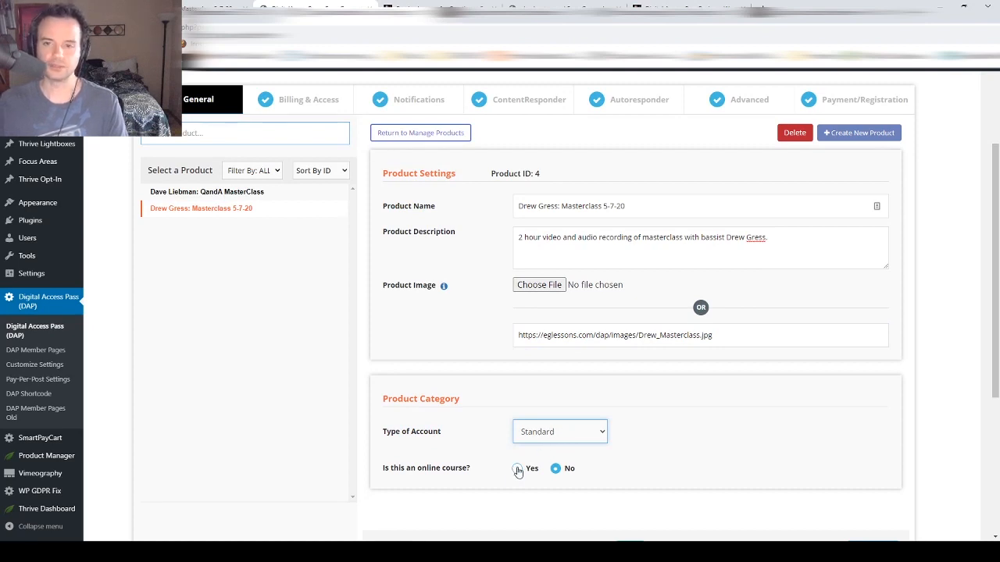
scroll(518, 471, "up", 3)
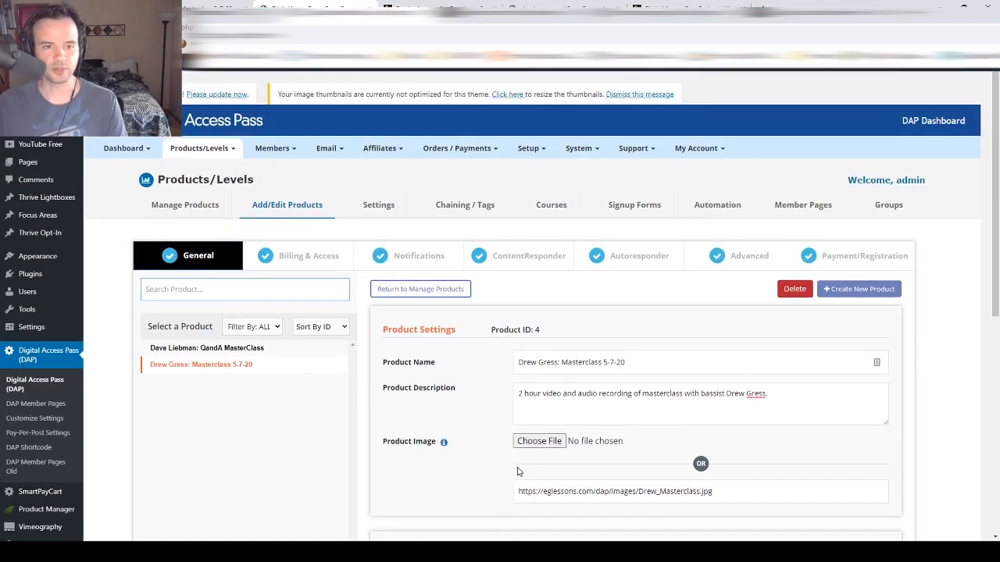
left_click(303, 258)
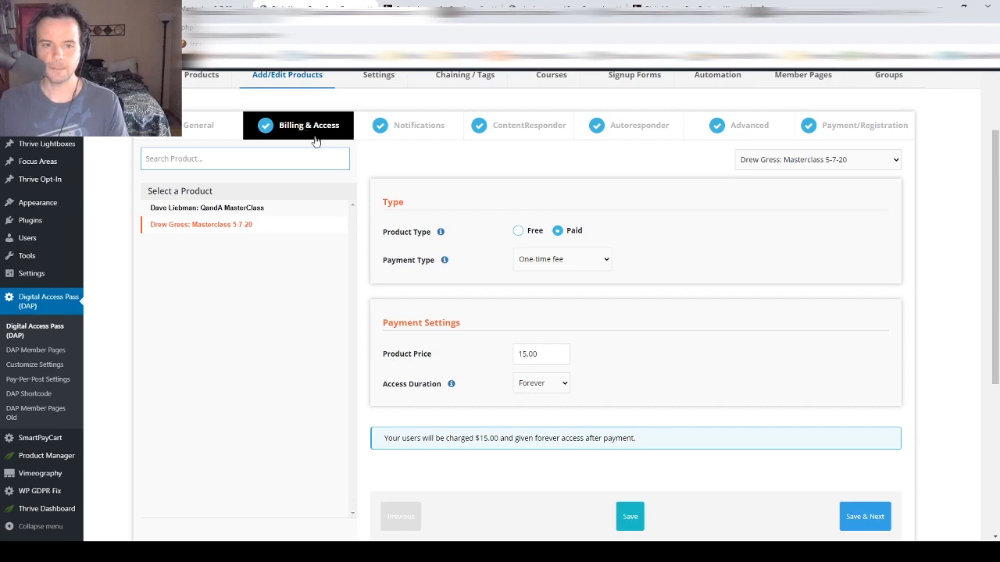
- Toggle product type Free/Paid and payment type Recurring/One-time, leaving it paid with a one-time fee
left_click(519, 232)
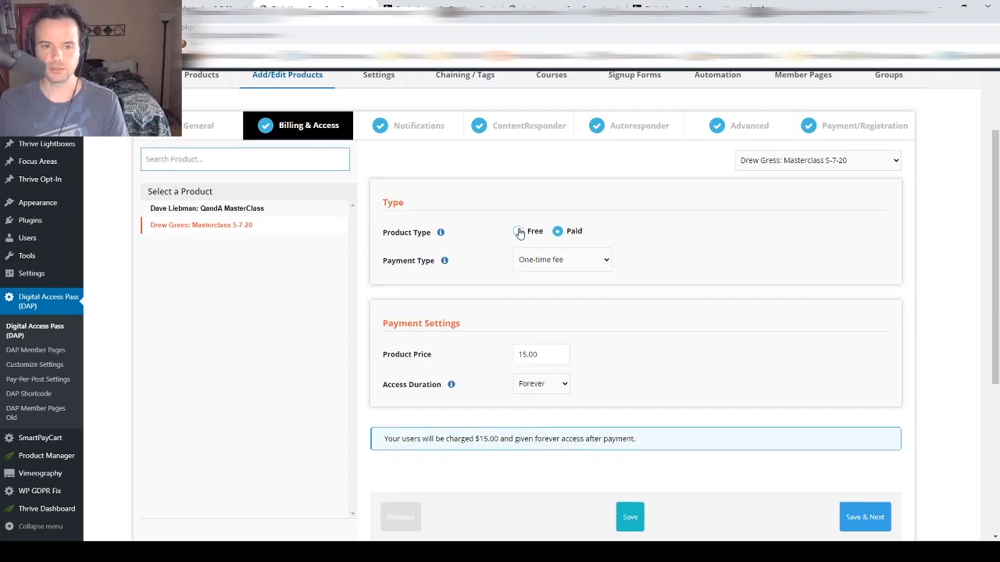
left_click(558, 233)
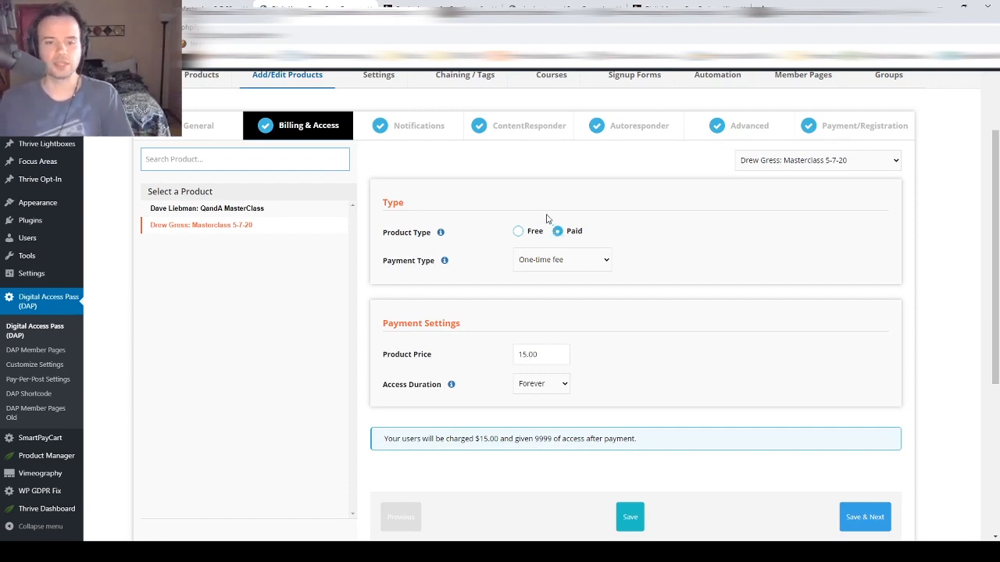
left_click(545, 263)
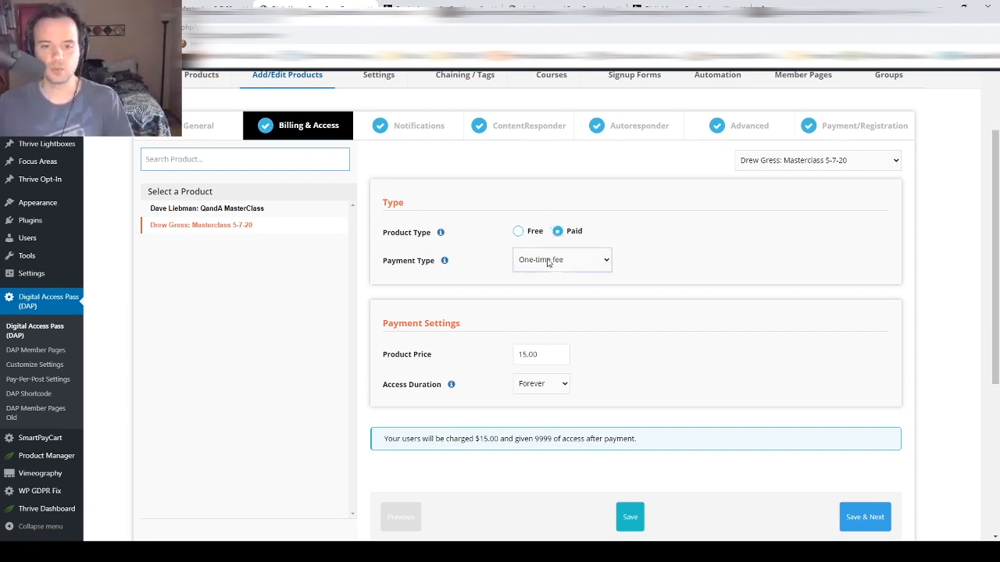
left_click(546, 289)
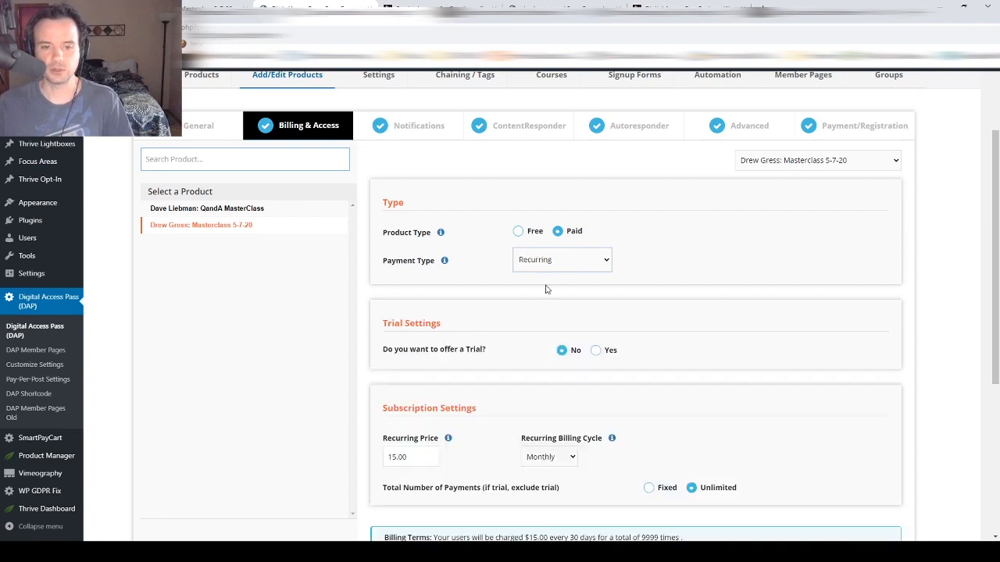
scroll(487, 315, "down", 2)
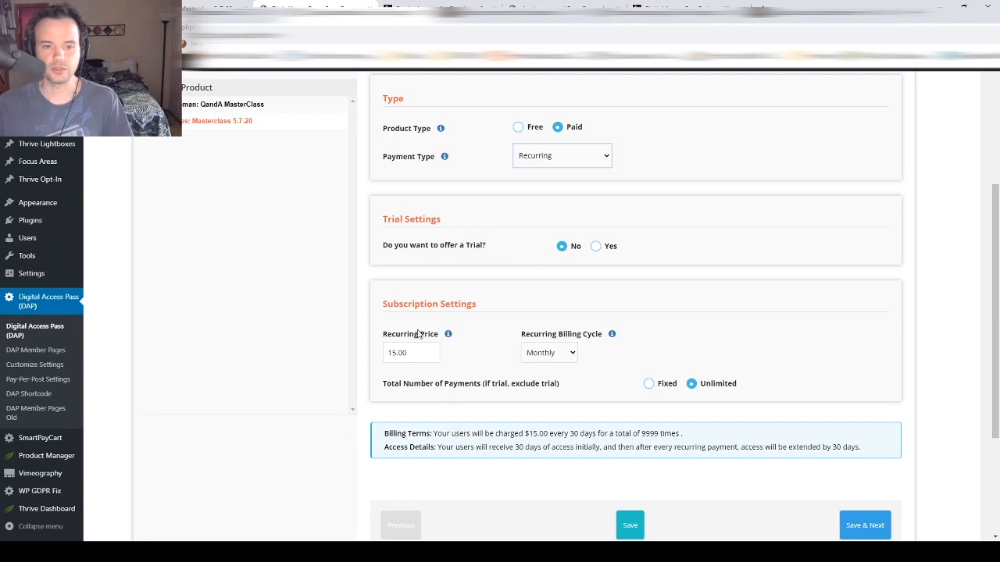
left_click(539, 353)
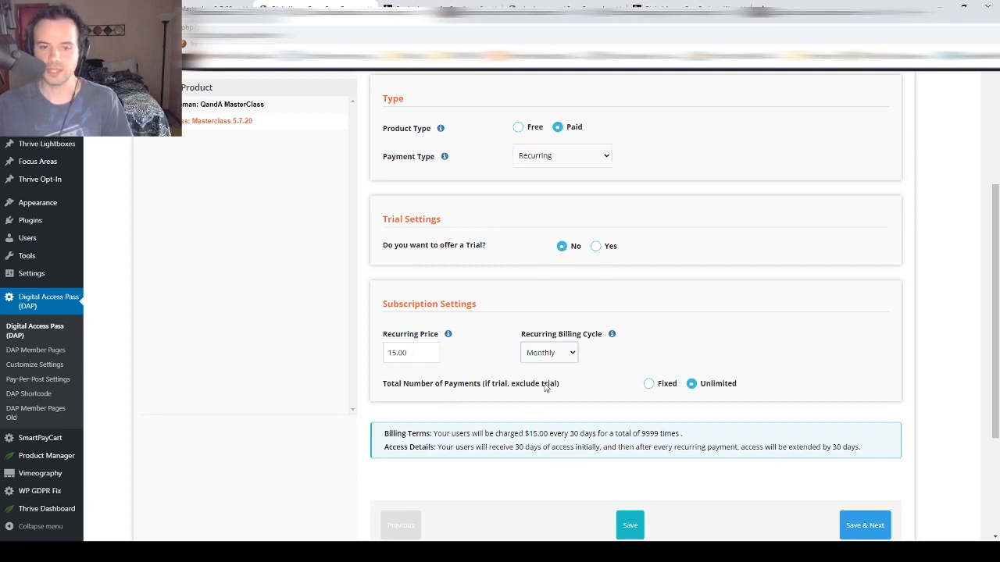
scroll(527, 345, "up", 3)
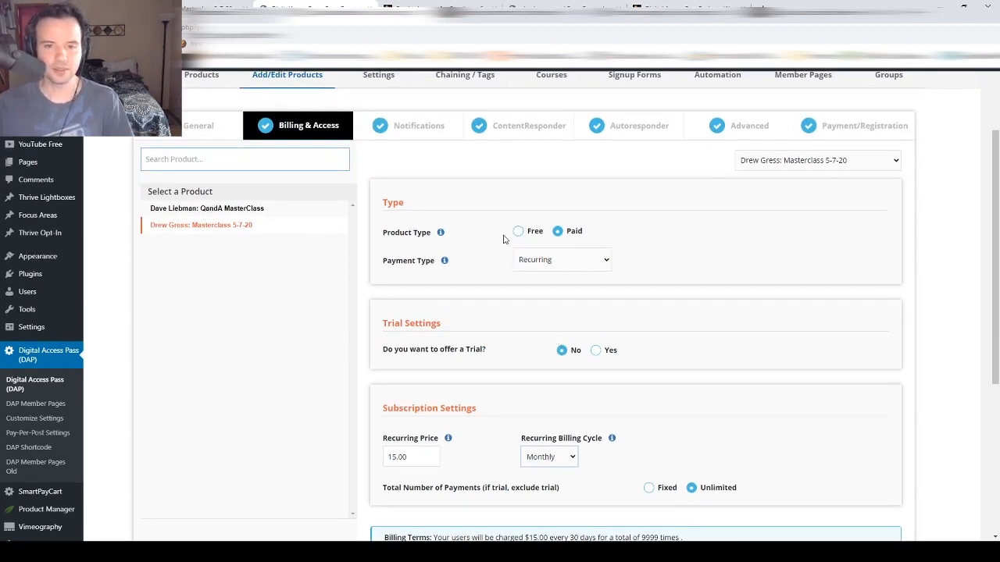
left_click(536, 262)
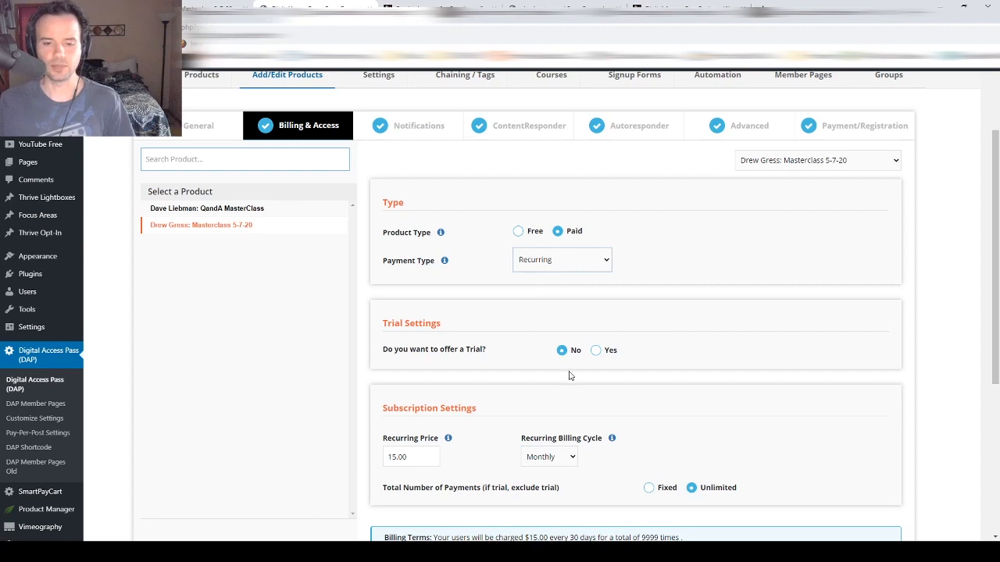
scroll(572, 378, "down", 2)
scroll(592, 367, "up", 2)
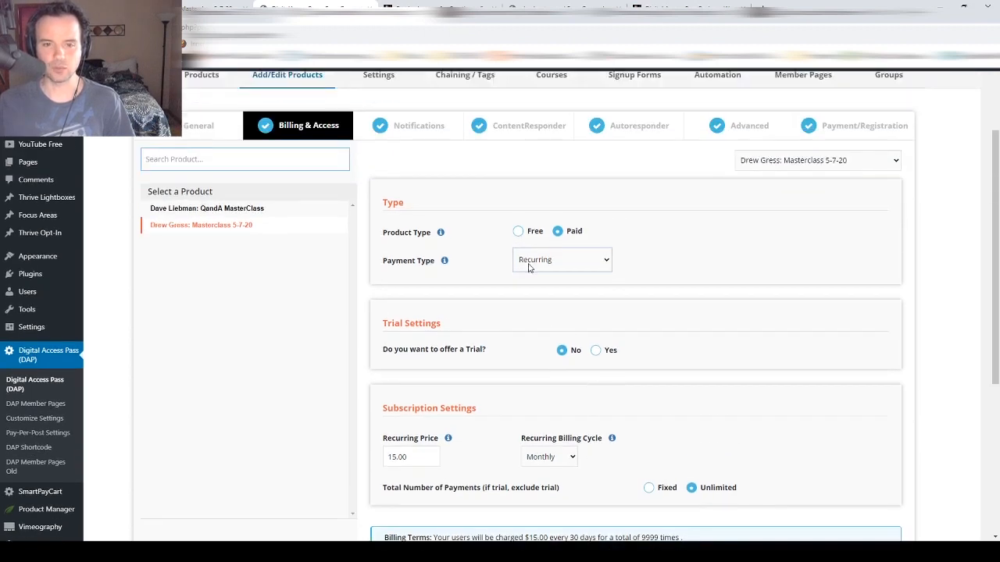
left_click(534, 278)
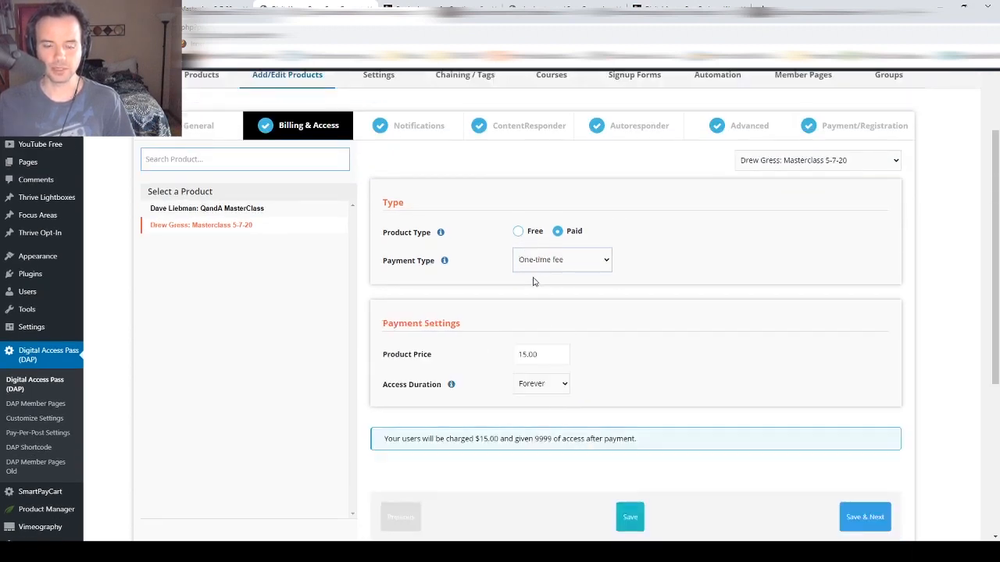
- Switch access duration to a fixed number of days, then restore it to Forever
scroll(501, 282, "down", 1)
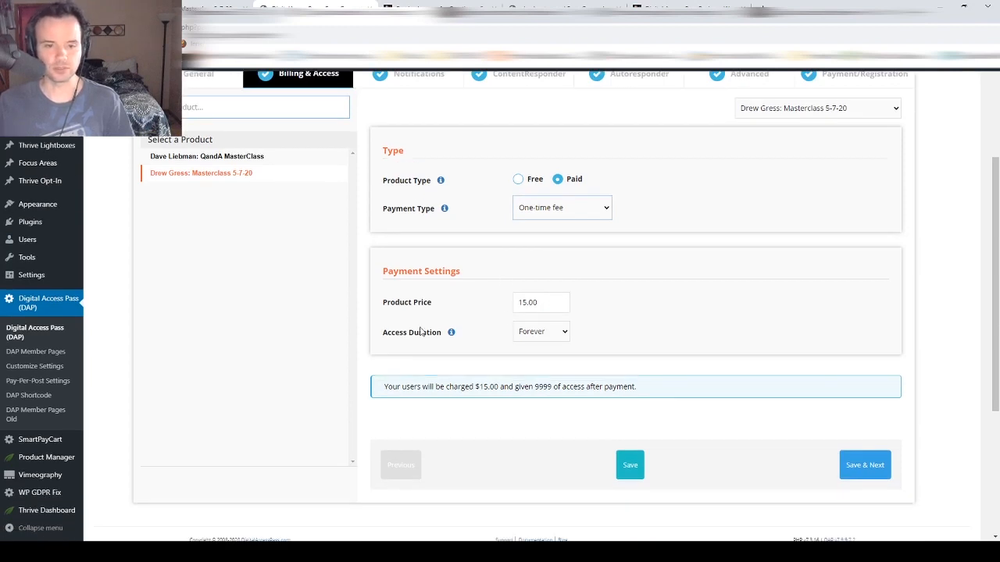
left_click(531, 333)
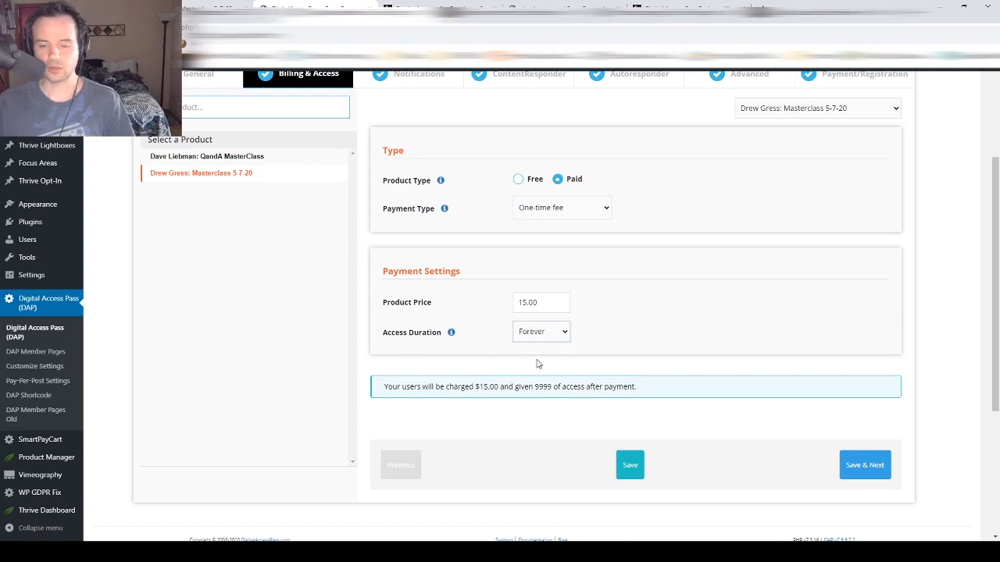
left_click(537, 364)
double_click(552, 373)
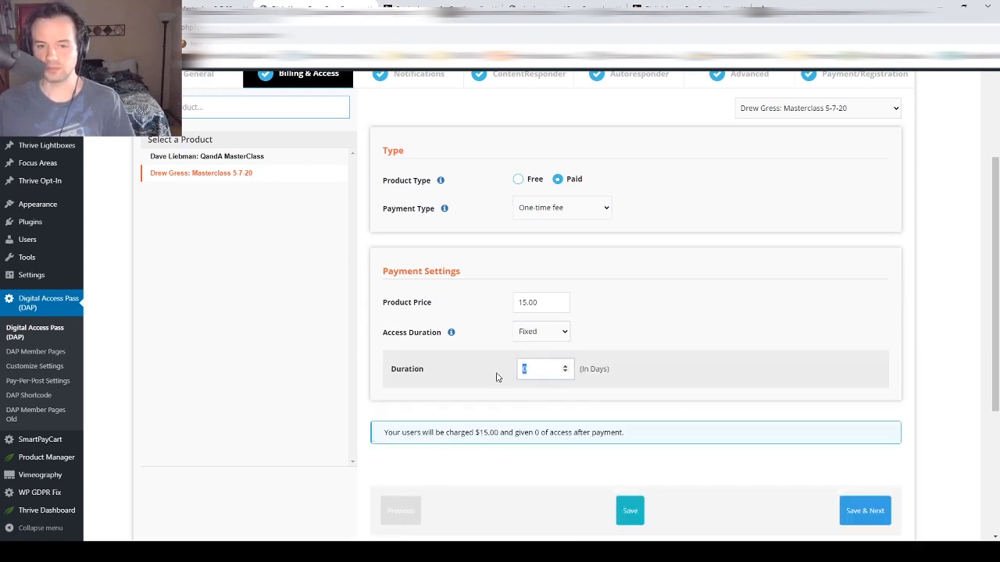
left_click(528, 337)
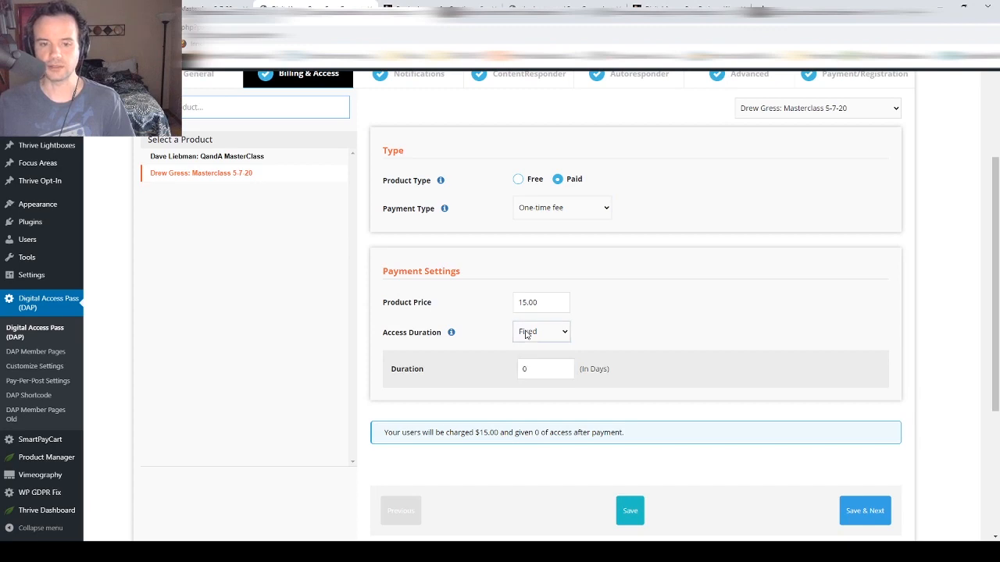
left_click(526, 347)
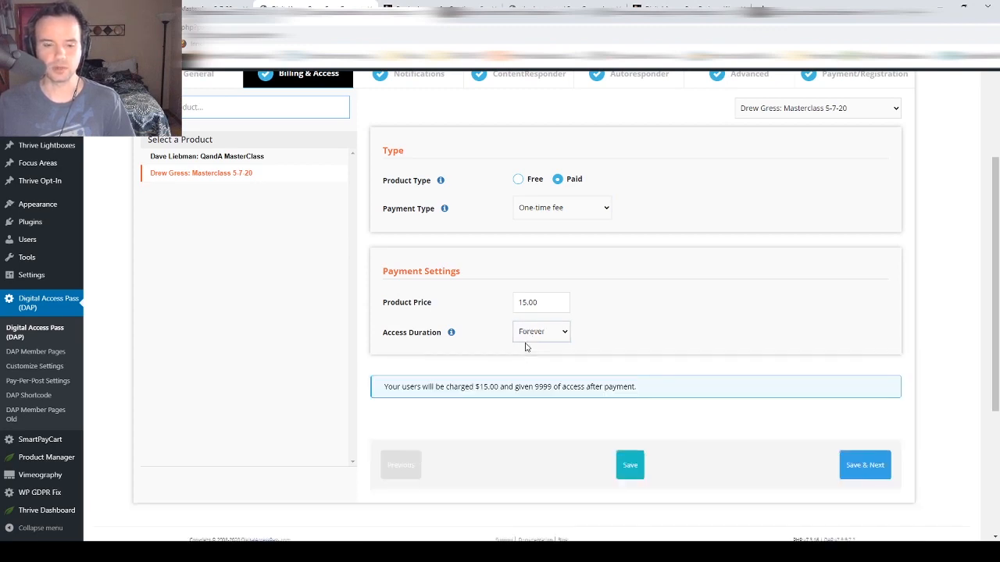
scroll(330, 340, "up", 3)
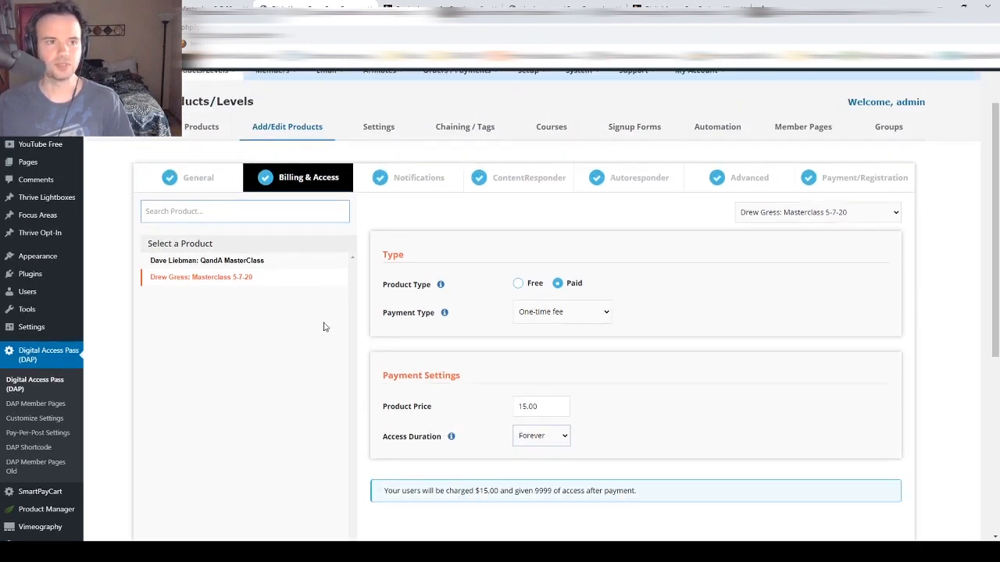
left_click(412, 187)
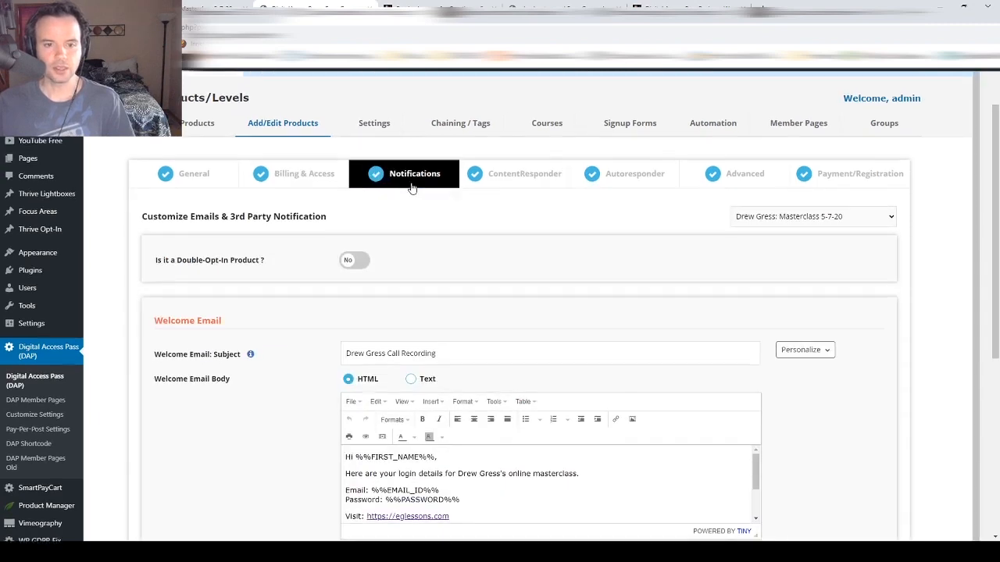
scroll(412, 188, "down", 1)
left_click_drag(509, 305, 338, 321)
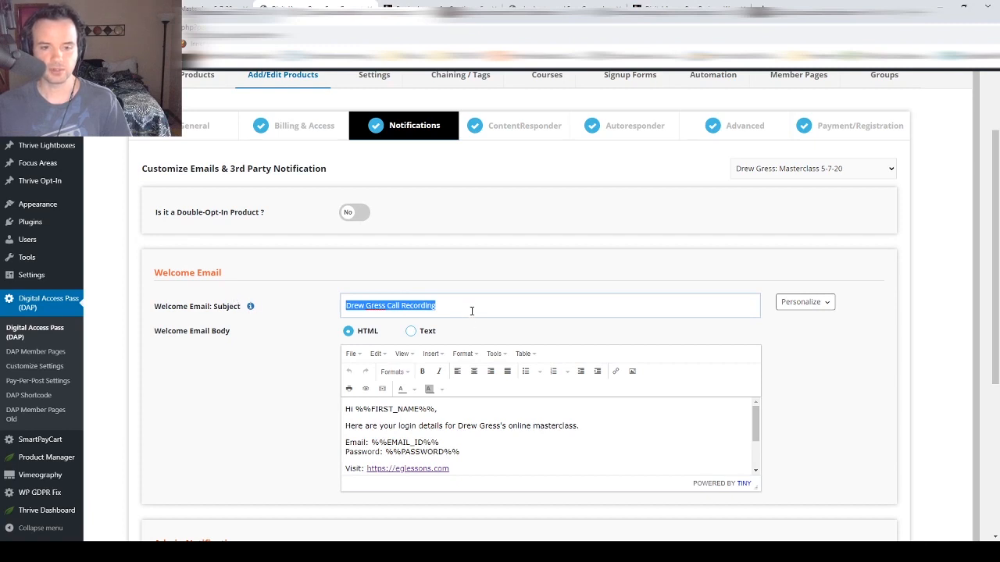
triple_click(472, 307)
- Review the welcome email body, highlighting its %%FIRST_NAME%% placeholder
left_click(453, 429)
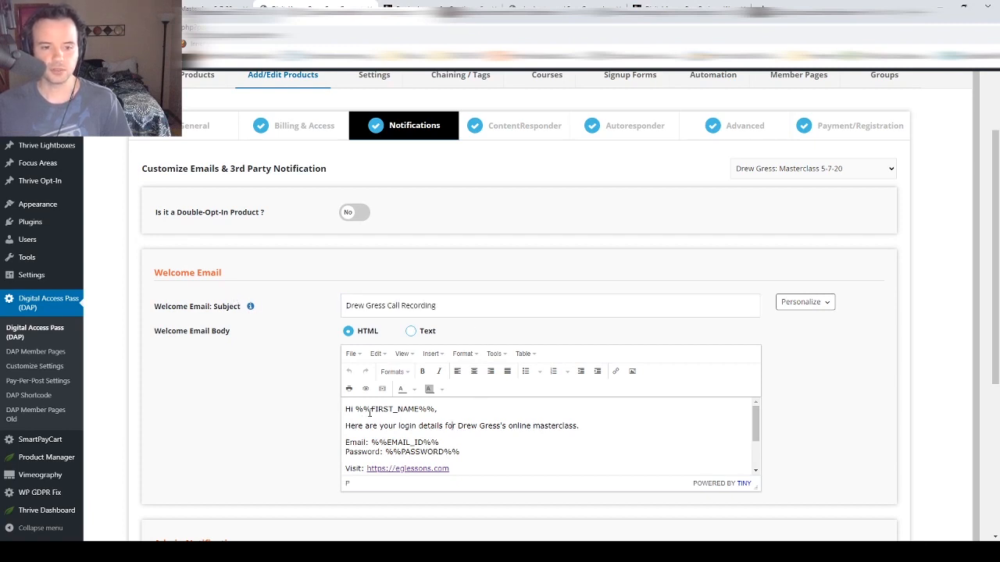
scroll(453, 429, "down", 3)
scroll(361, 413, "up", 3)
left_click_drag(355, 410, 464, 449)
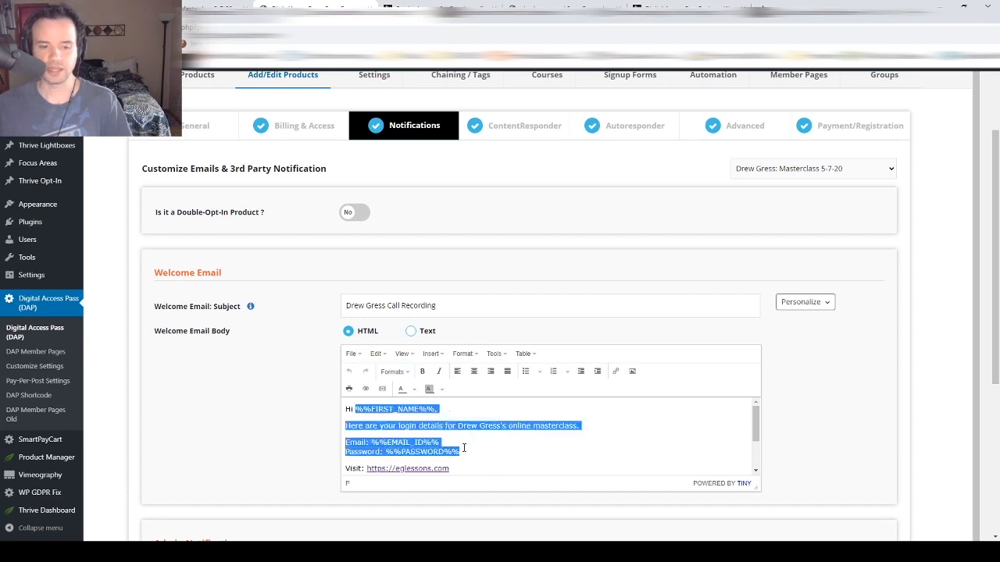
left_click(486, 442)
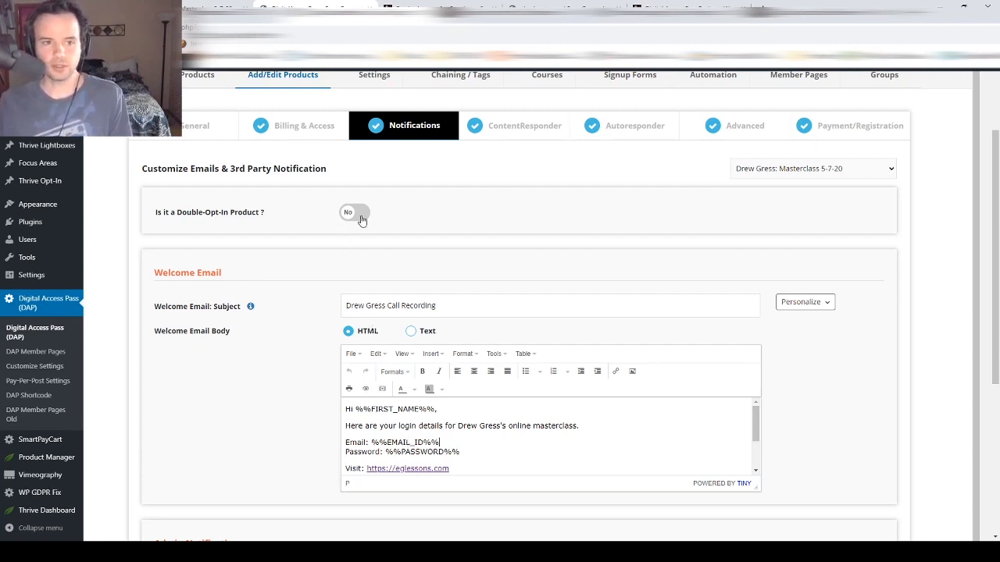
scroll(443, 235, "down", 2)
scroll(442, 238, "down", 1)
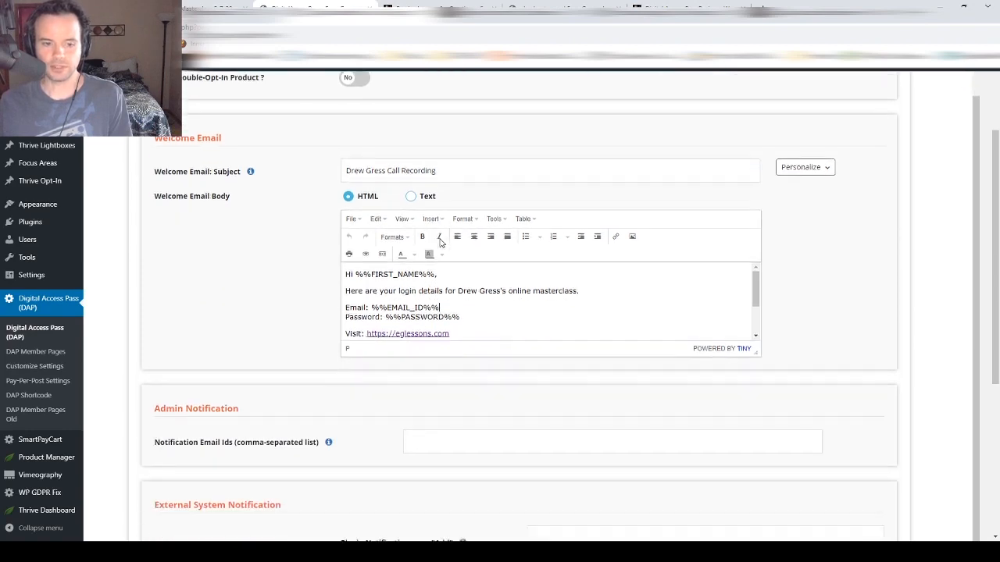
scroll(441, 240, "up", 3)
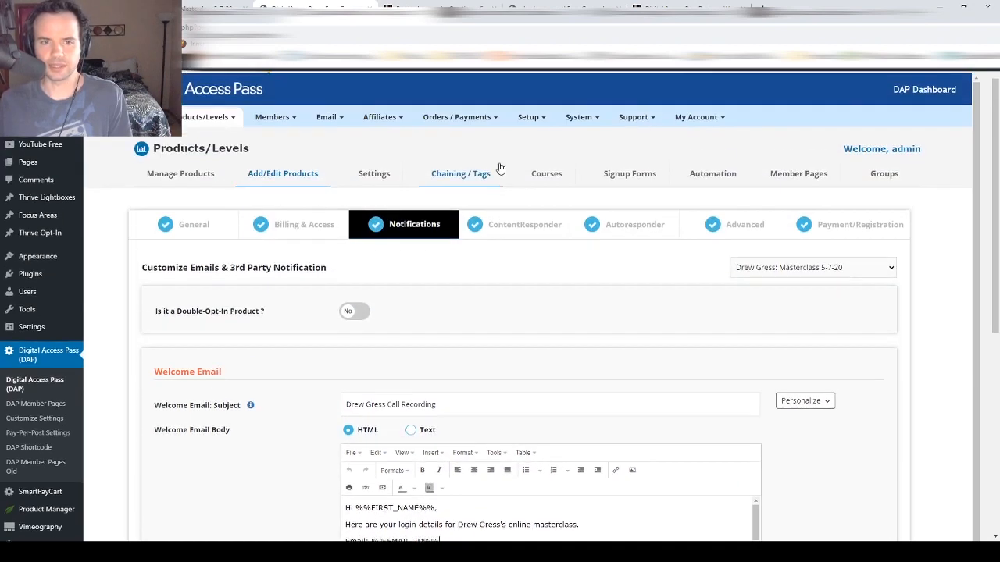
- Show the product's ContentResponder protected-content settings
left_click(510, 125)
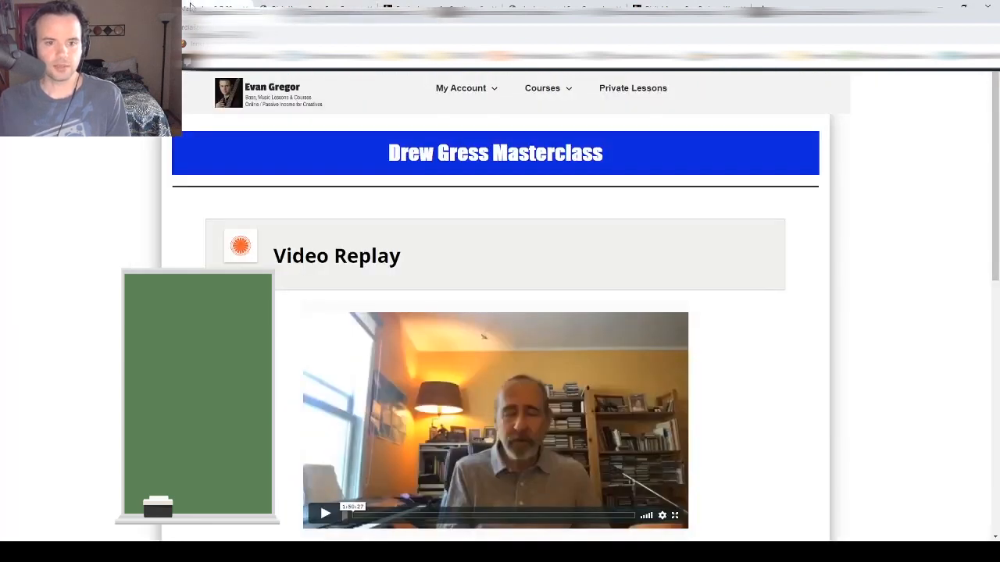
scroll(358, 374, "down", 3)
scroll(359, 374, "up", 3)
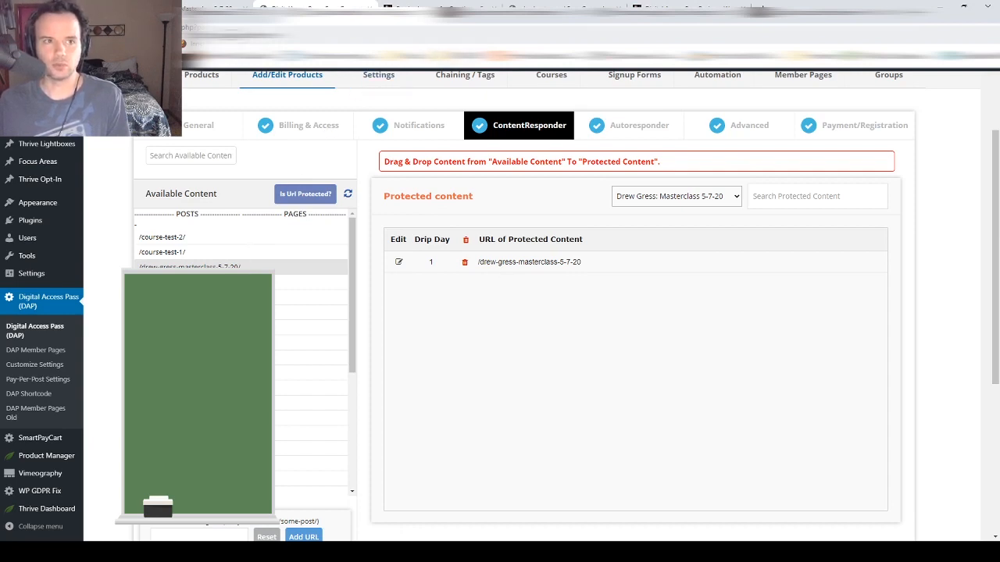
- Check the protected masterclass page on the live site, then show the empty Autoresponder tab
left_click(223, 9)
scroll(435, 357, "down", 4)
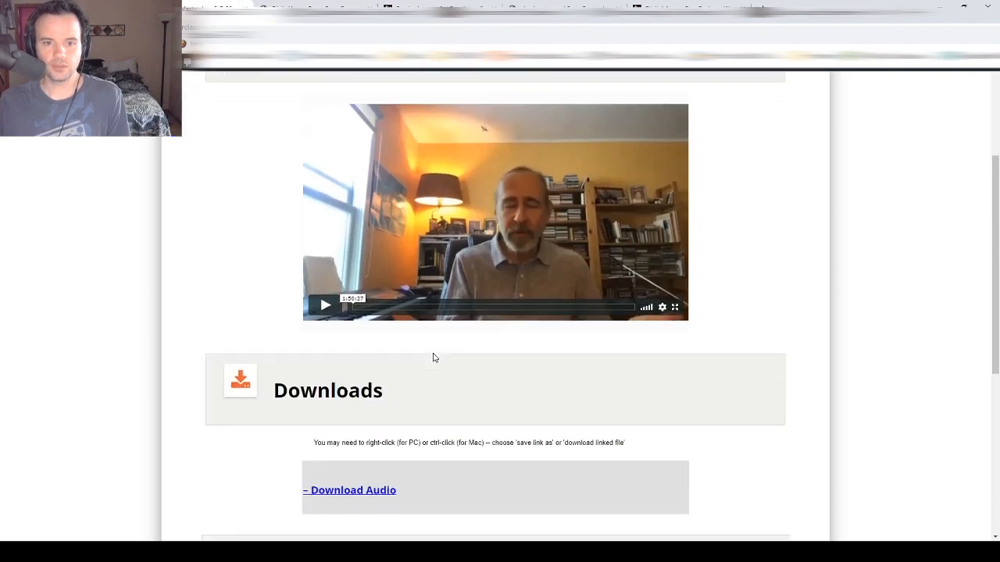
scroll(435, 358, "down", 3)
scroll(435, 357, "up", 4)
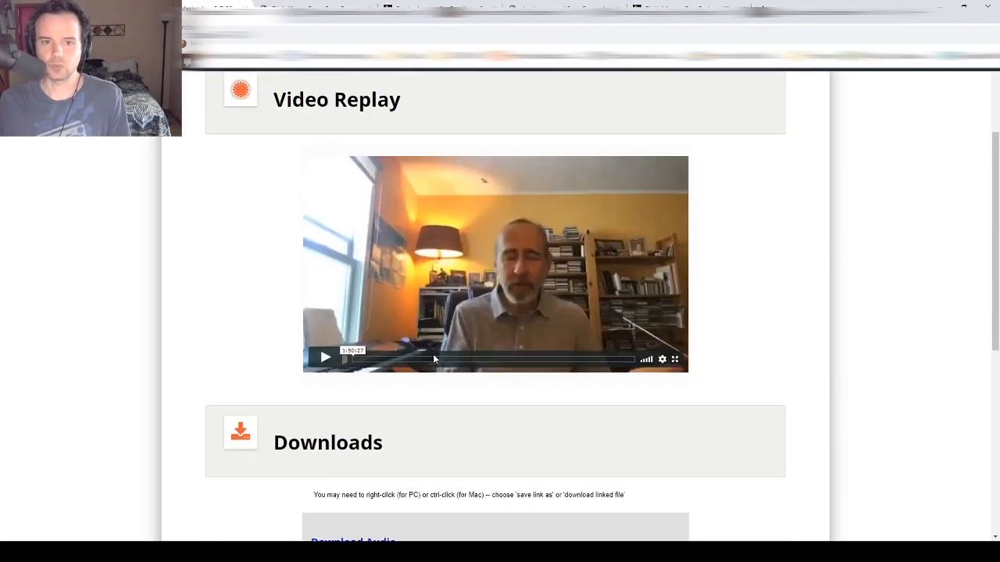
scroll(434, 358, "up", 2)
scroll(769, 314, "down", 2)
scroll(495, 316, "up", 2)
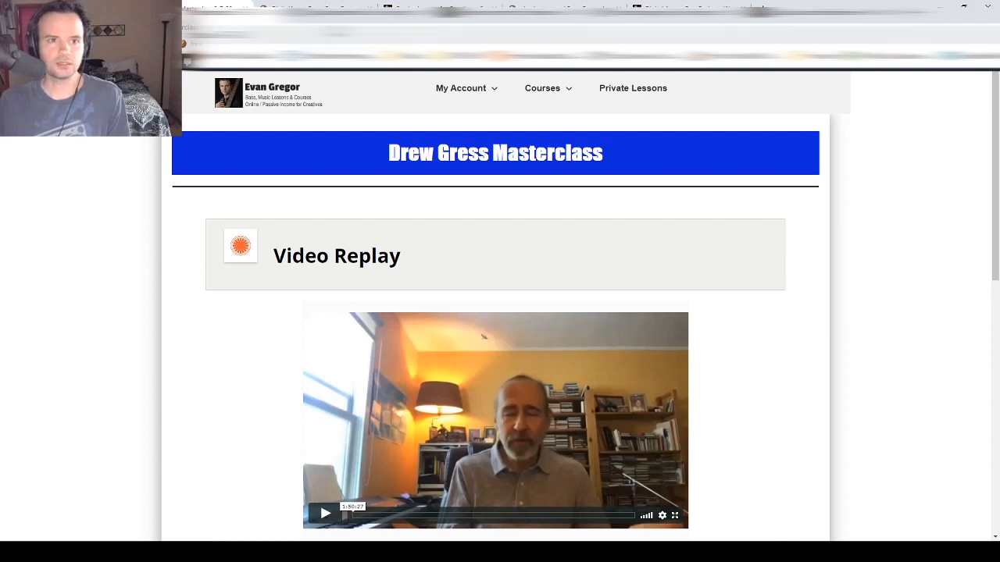
left_click(323, 9)
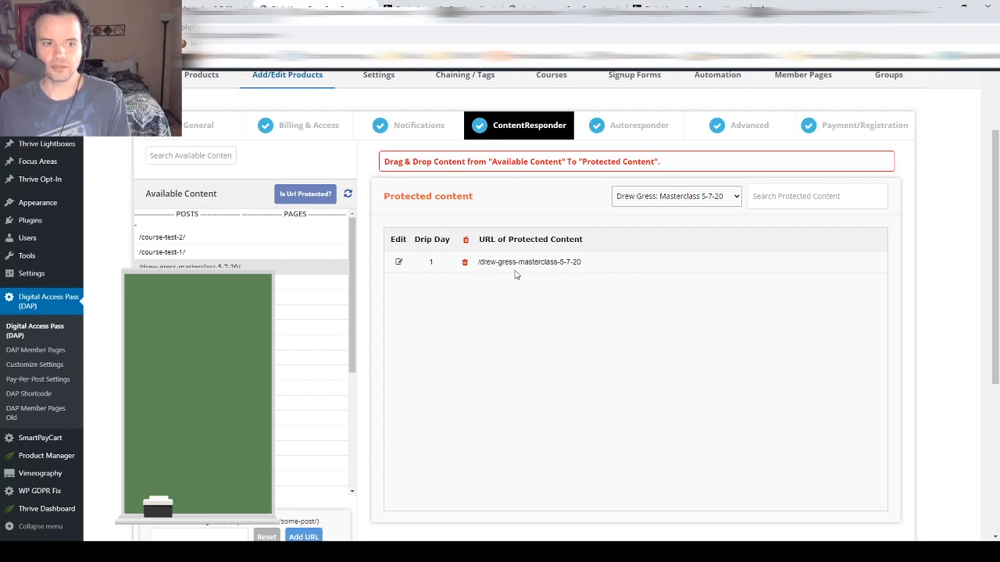
left_click(603, 129)
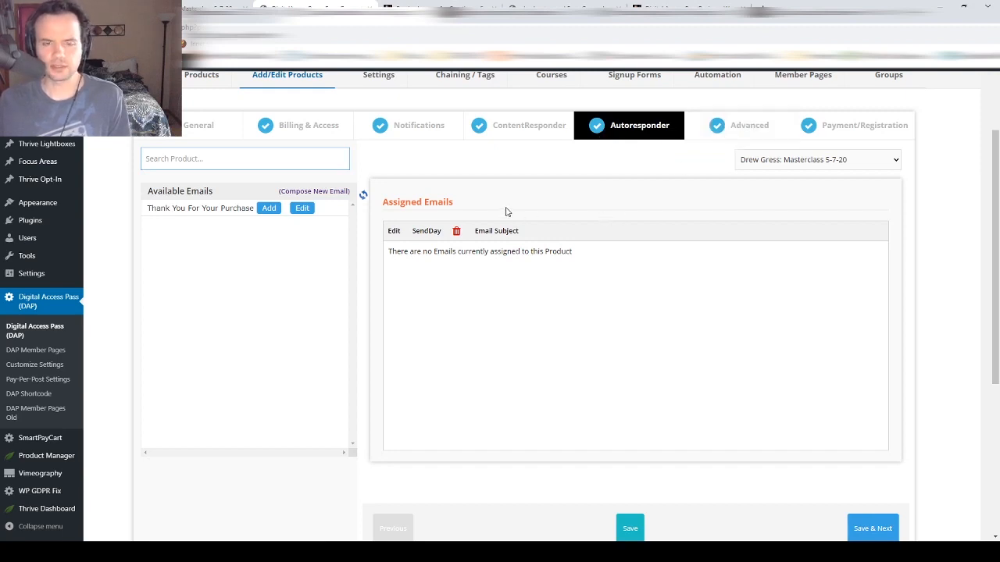
- Bring up the SmartPayCart submenu in the WordPress sidebar
scroll(505, 212, "up", 1)
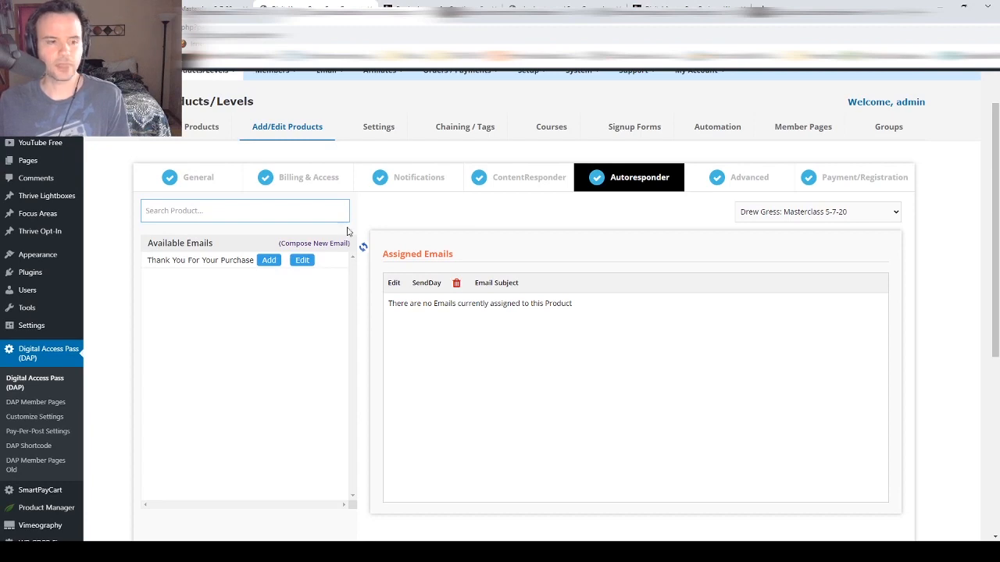
mouse_move(43, 492)
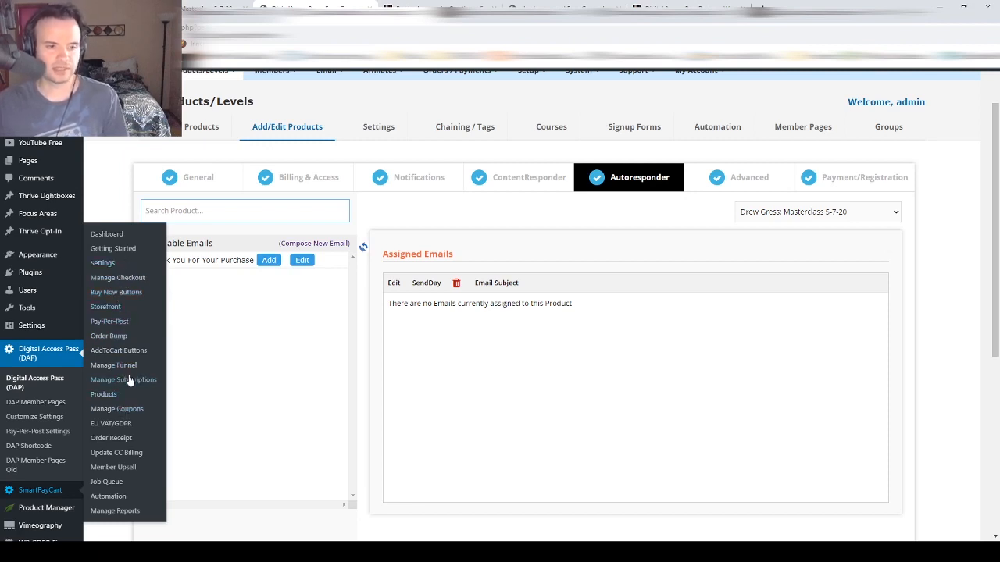
- Open the Drew Gress Masterclass 5-7-20 buy button for editing and review its name
left_click(118, 292)
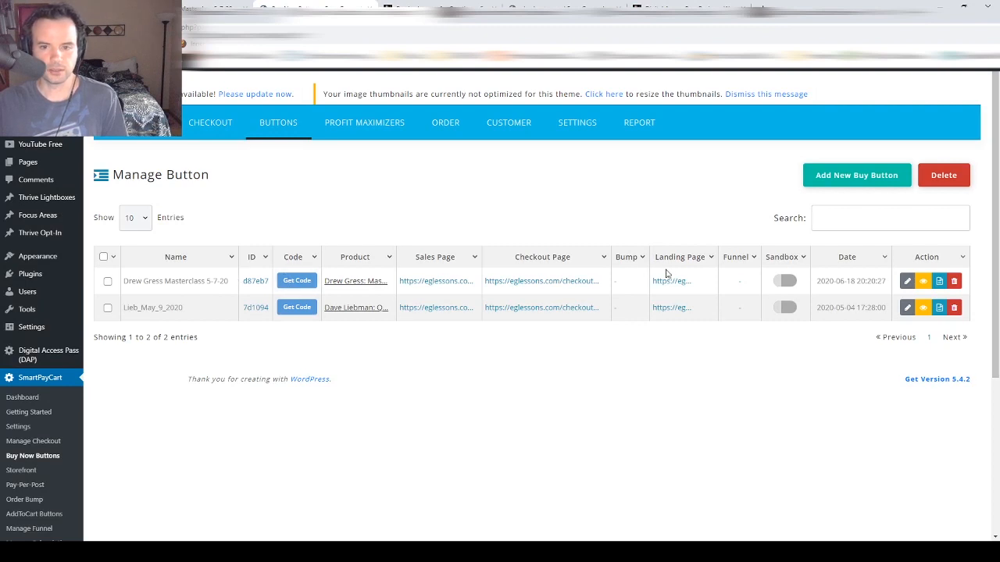
left_click(906, 283)
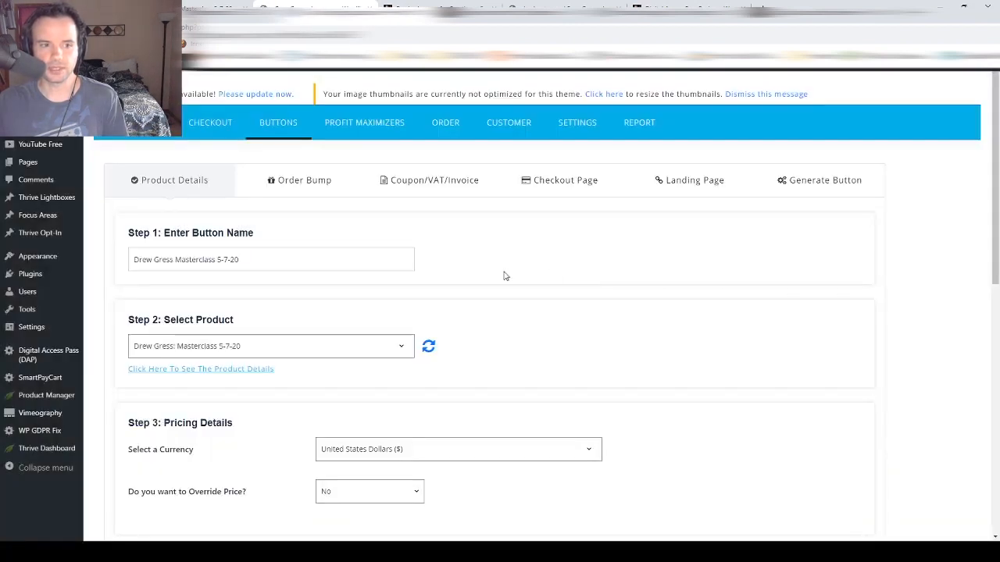
left_click_drag(270, 259, 129, 263)
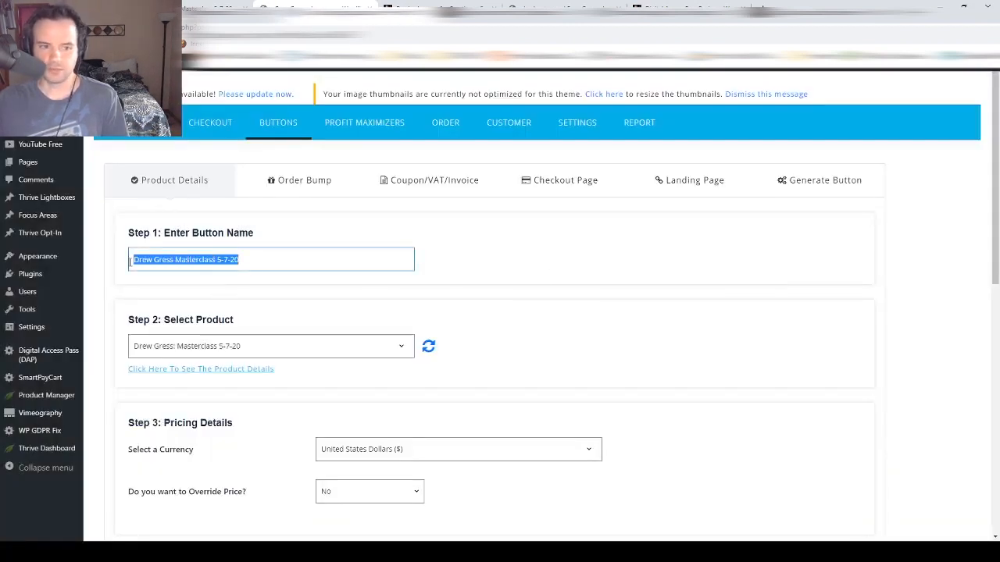
scroll(201, 313, "down", 1)
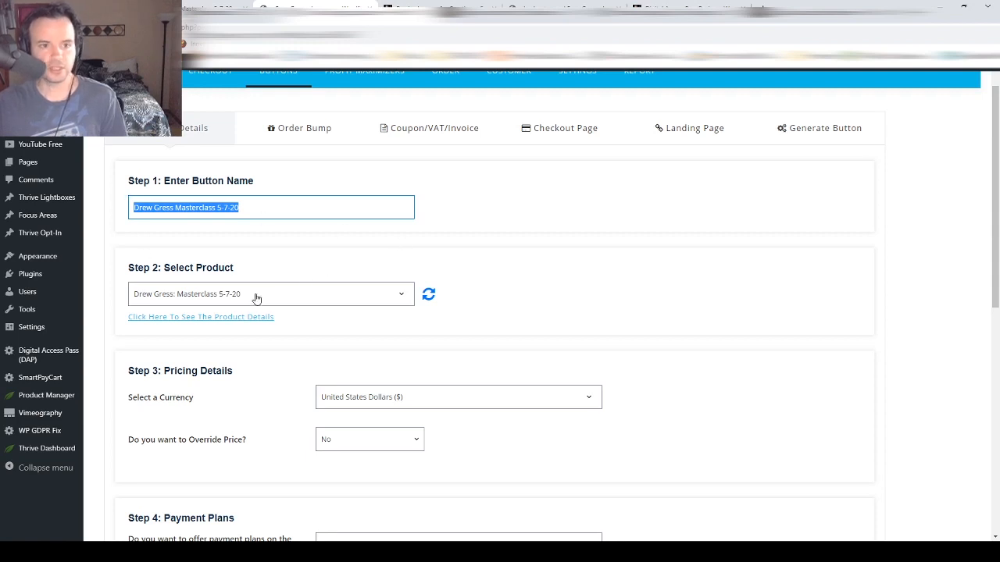
scroll(274, 300, "down", 5)
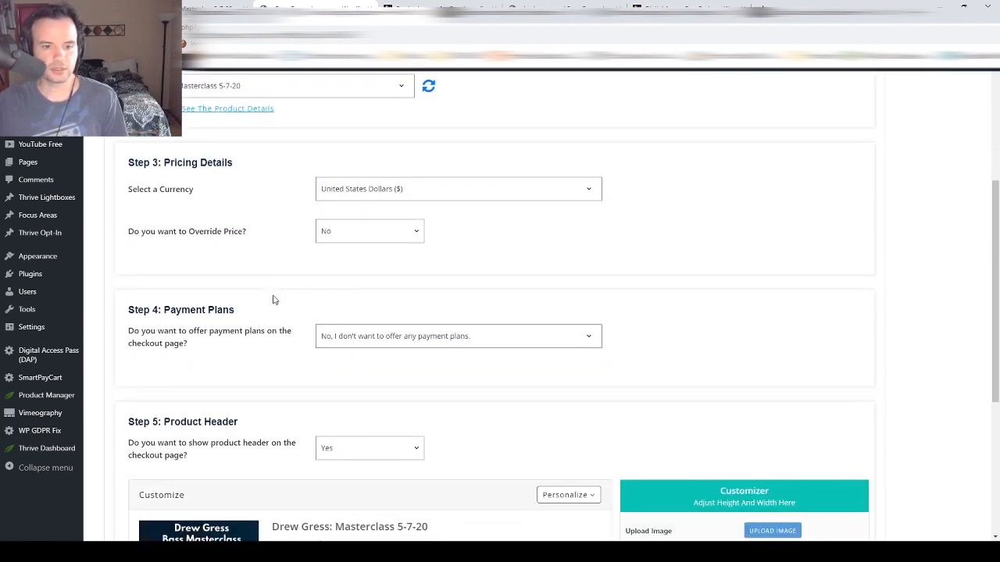
scroll(315, 372, "down", 1)
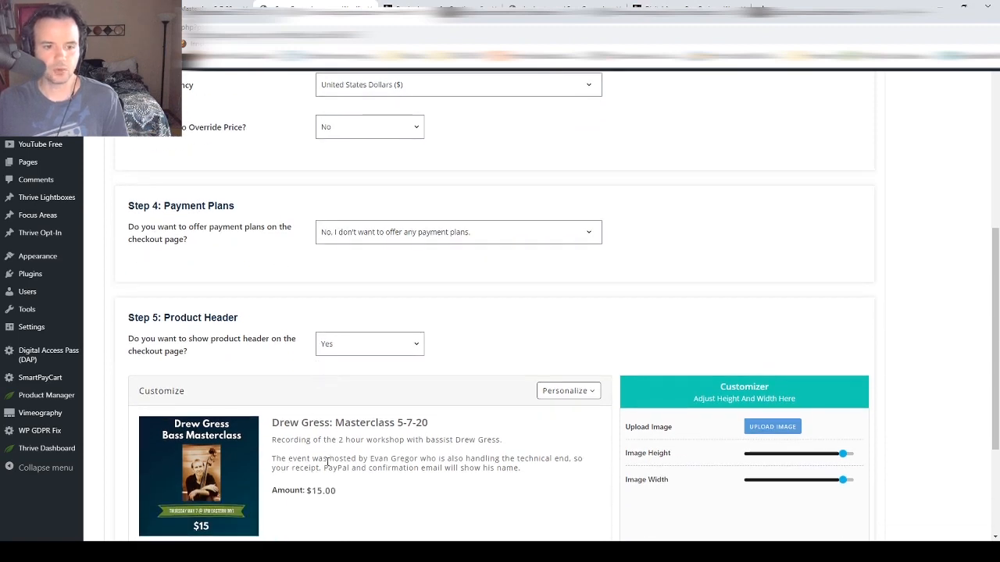
- Review the button's product description, then advance to the Order Bump step
left_click(328, 462)
triple_click(293, 439)
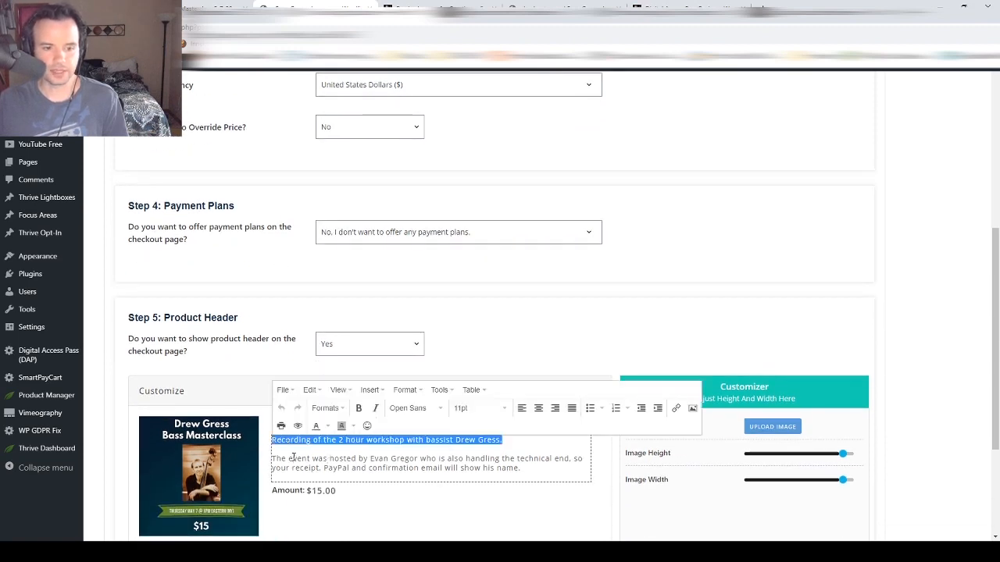
triple_click(296, 459)
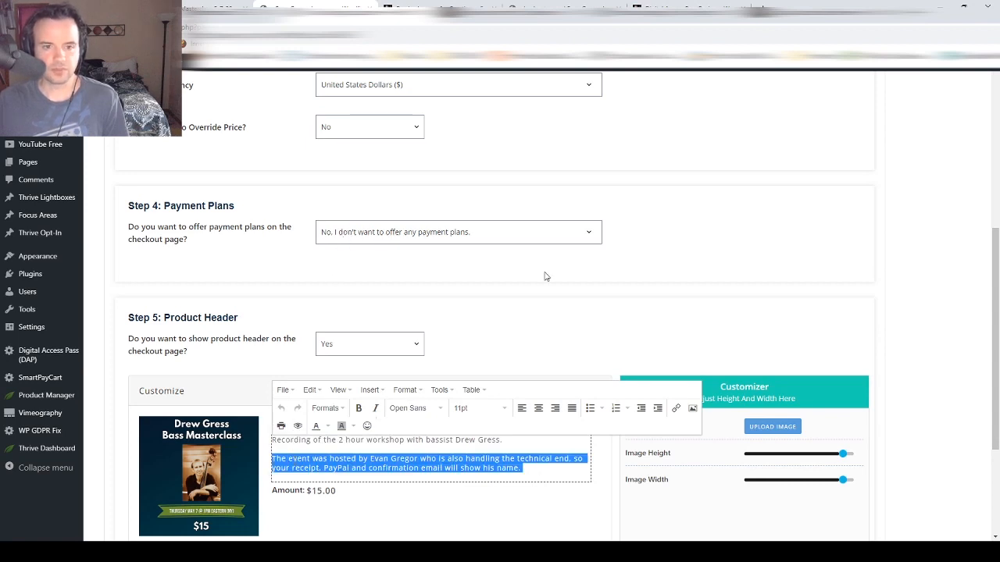
left_click(528, 311)
scroll(529, 311, "down", 3)
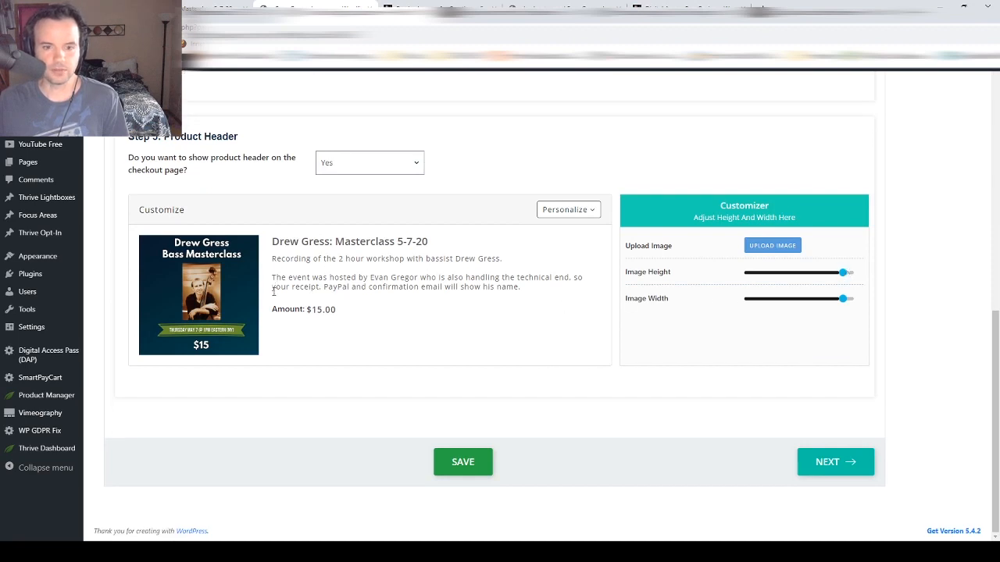
left_click(840, 463)
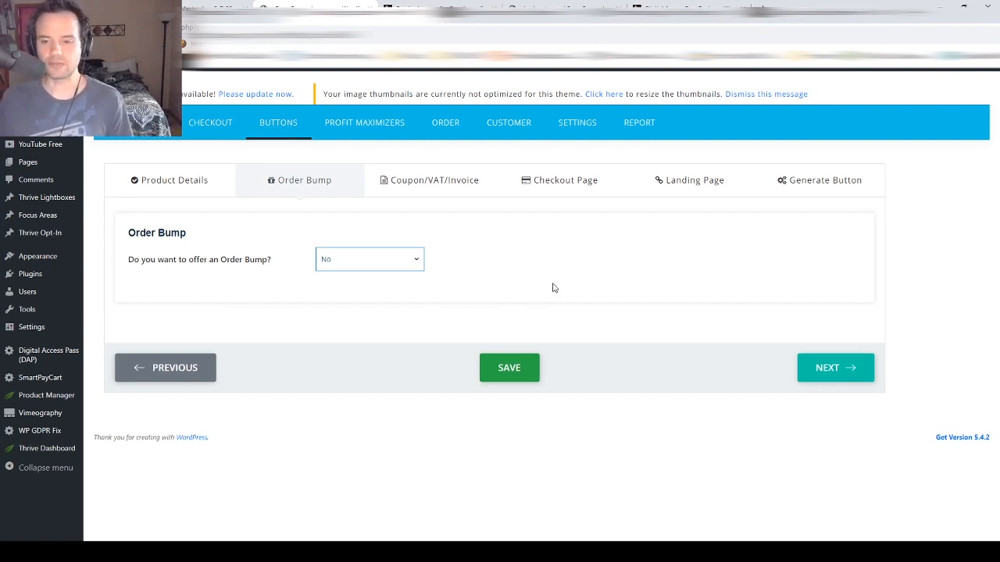
- Advance past Order Bump and Coupon/VAT/Invoice, then scroll the Checkout Page preview totaling 15.00
left_click(841, 378)
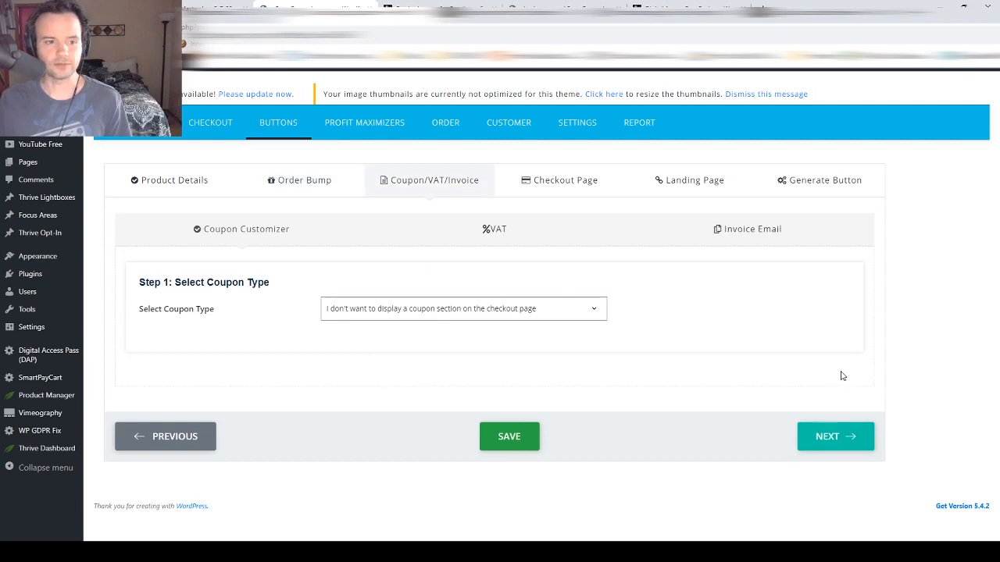
left_click(827, 446)
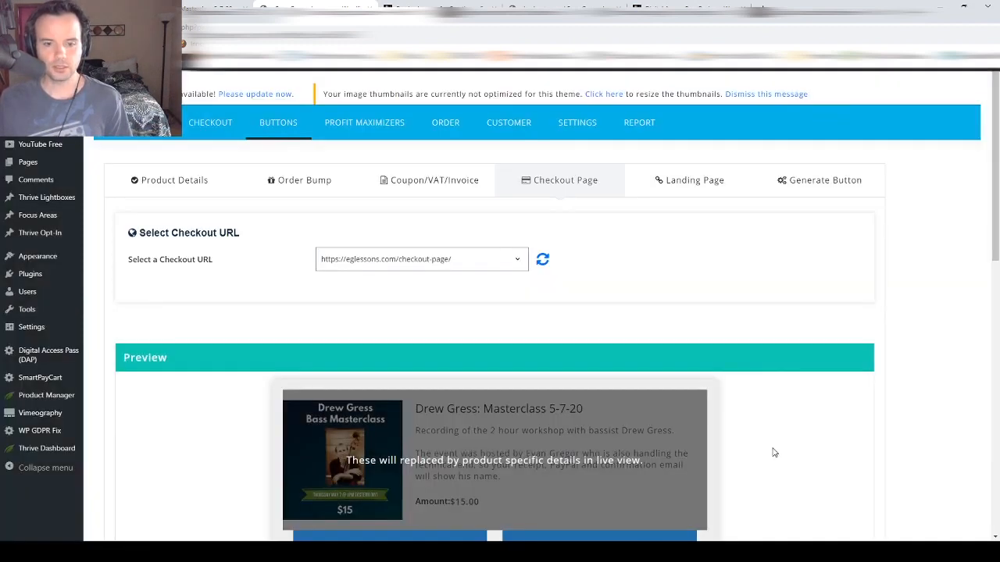
scroll(774, 453, "down", 3)
scroll(774, 453, "down", 5)
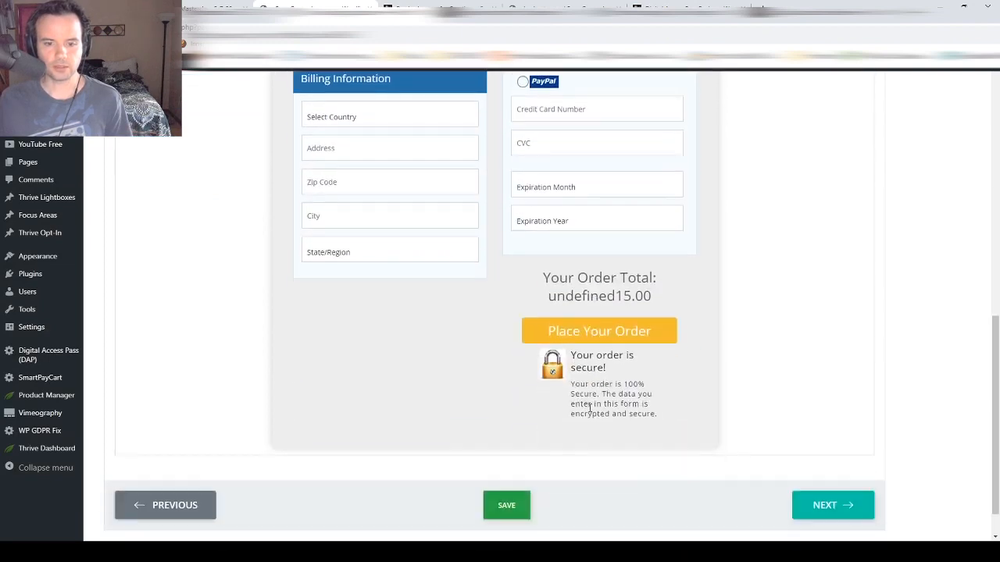
scroll(584, 409, "up", 2)
scroll(432, 328, "up", 5)
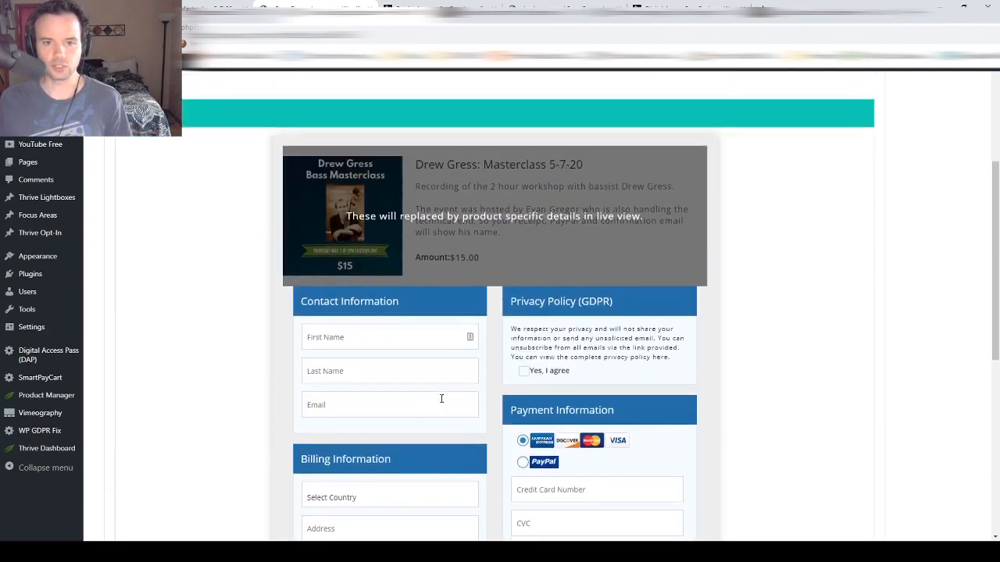
scroll(689, 329, "down", 10)
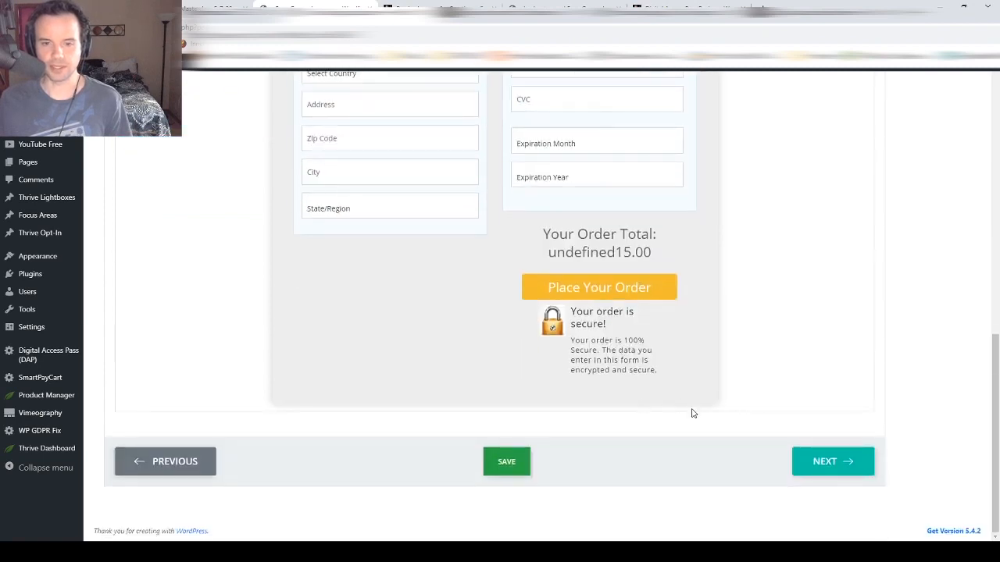
scroll(692, 411, "up", 3)
scroll(690, 415, "down", 3)
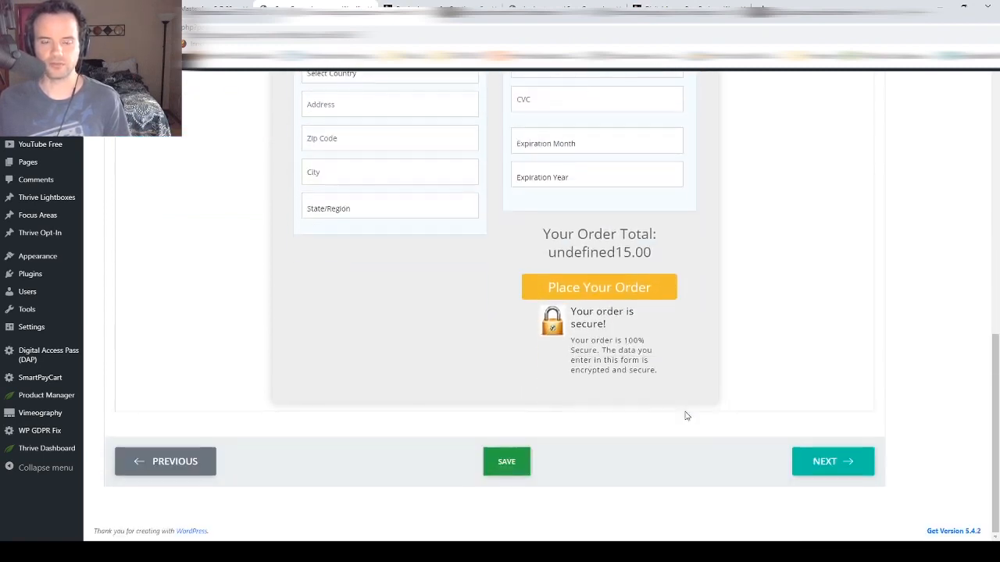
- Generate the Drew Gress button's bare payment link, select it, and return to the DAP dashboard
left_click(817, 461)
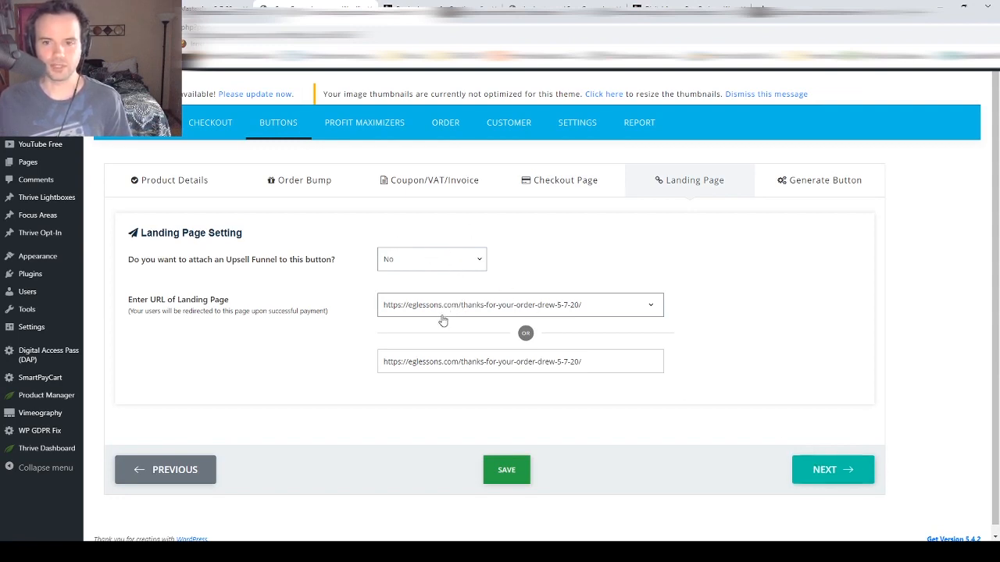
left_click(815, 469)
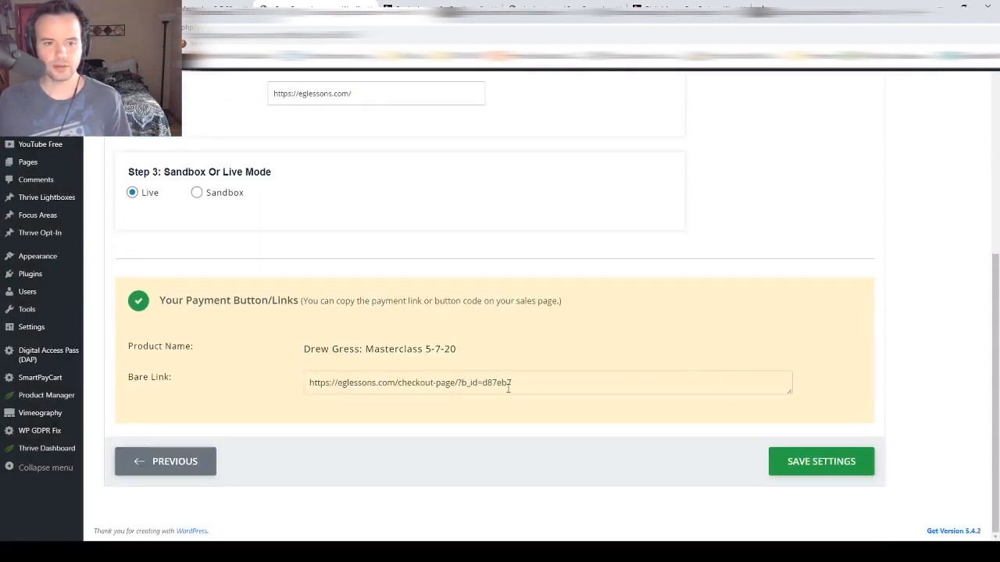
left_click(508, 384)
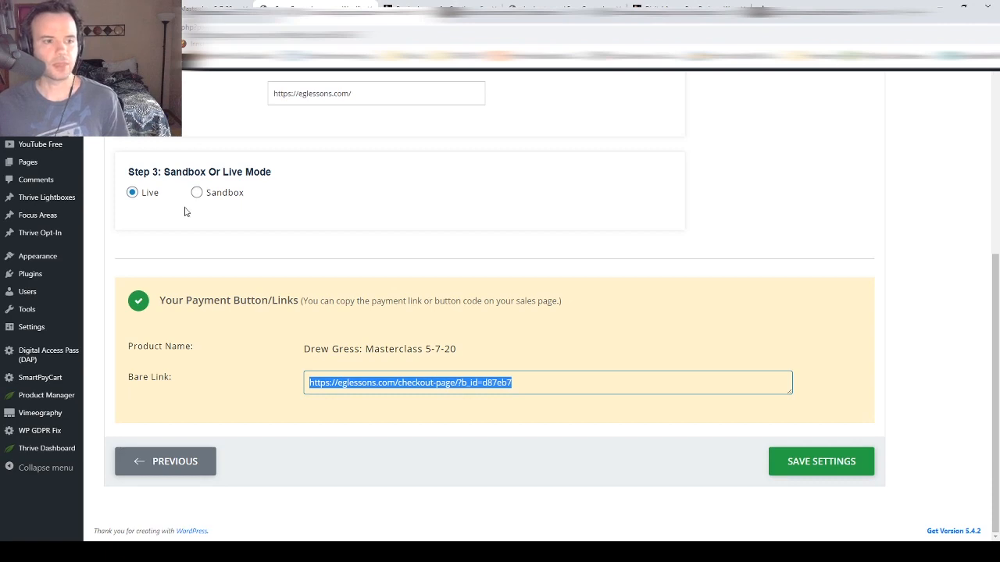
left_click(27, 355)
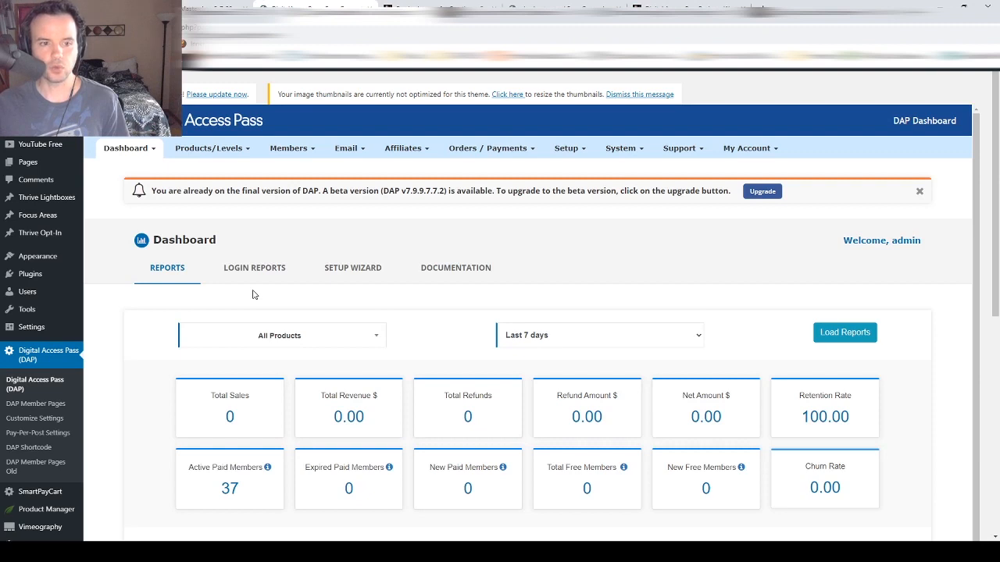
- Start a new product in Manage Products, entering 'Test Course' and a 'Testing DAP Cour' description
left_click(215, 148)
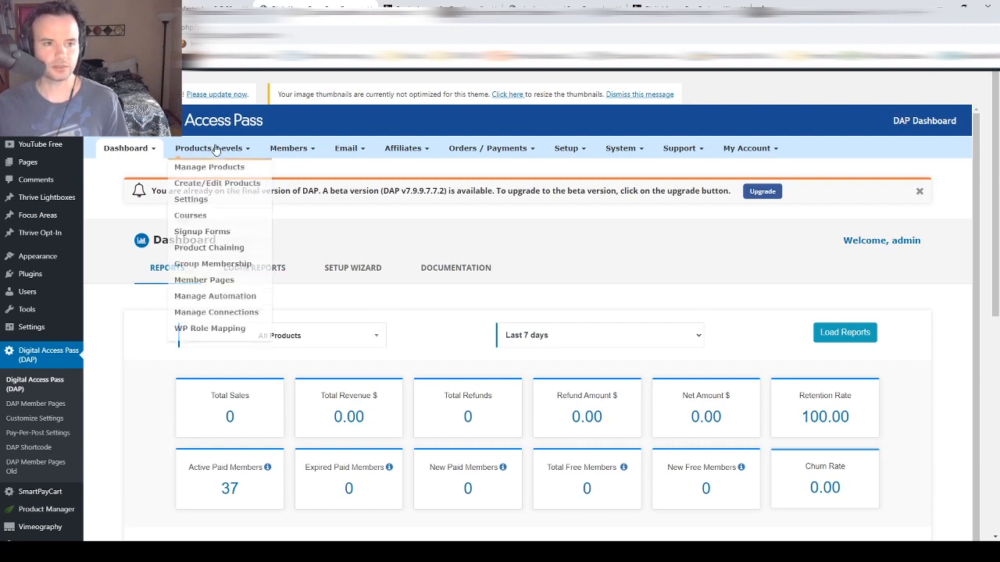
left_click(214, 155)
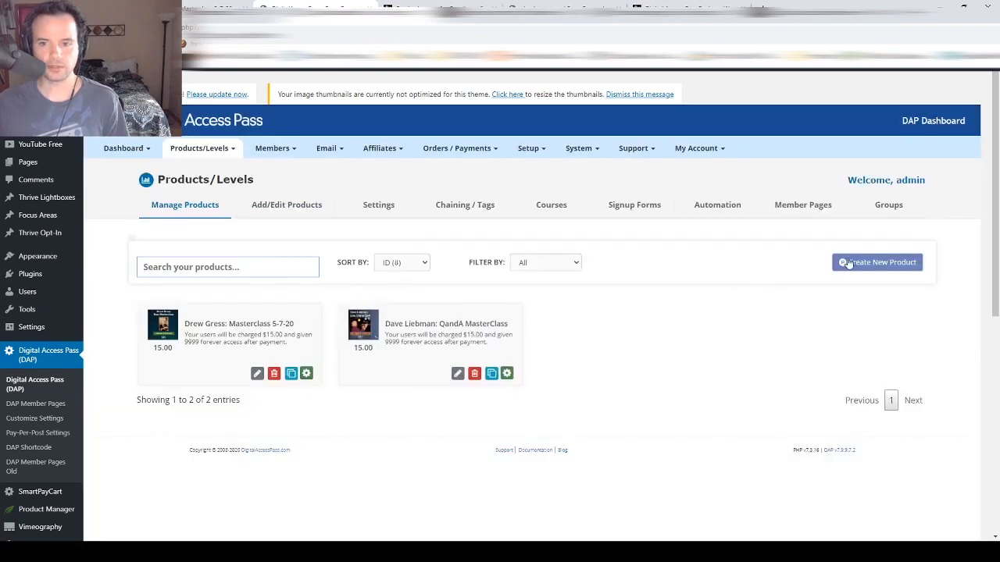
left_click(848, 263)
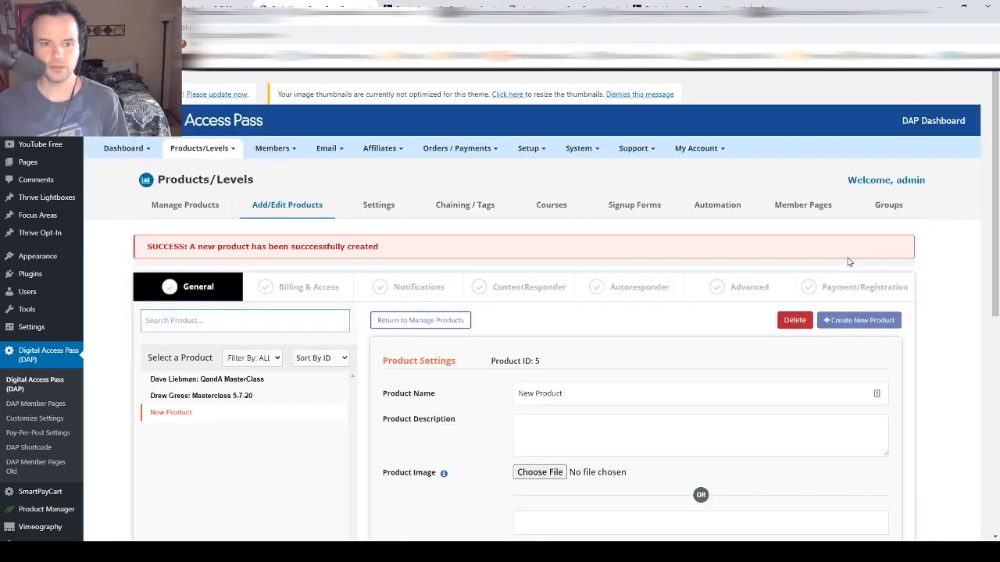
triple_click(576, 388)
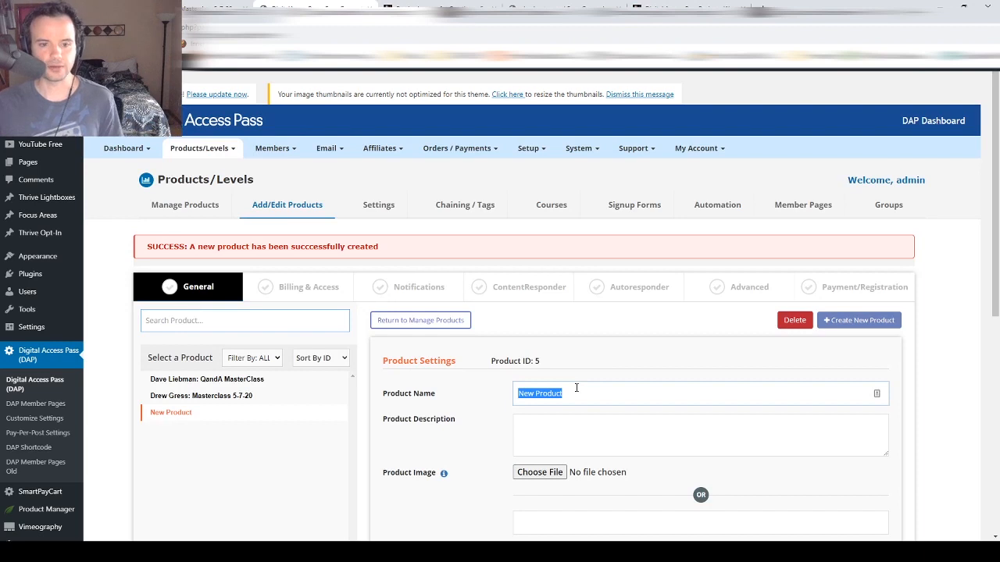
type("T")
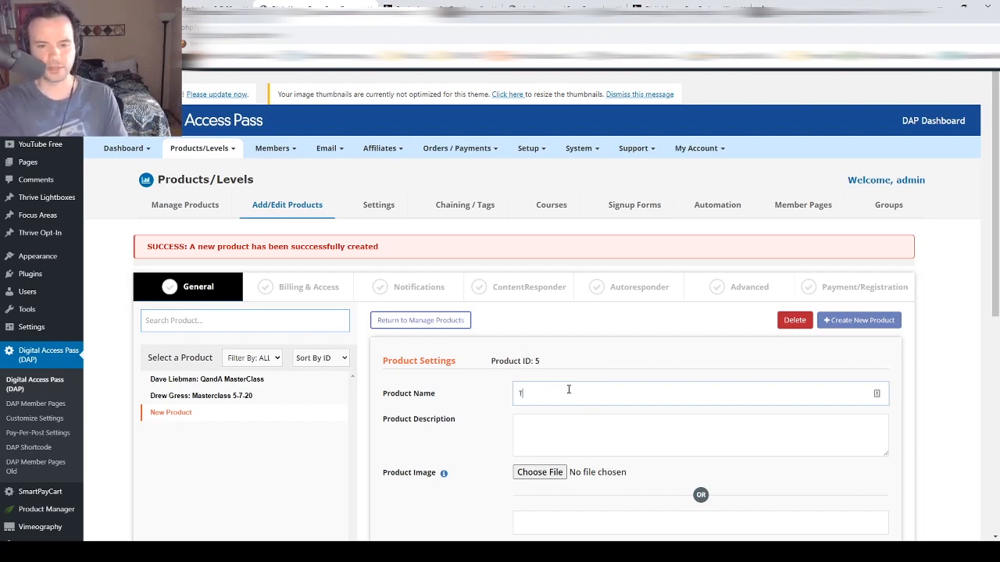
type("est Course")
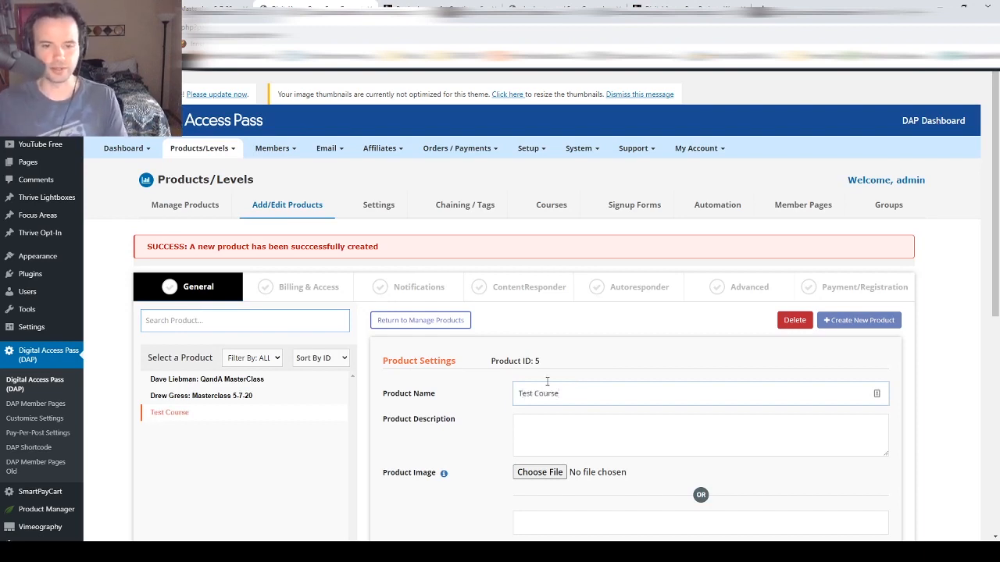
left_click(554, 427)
type("Test")
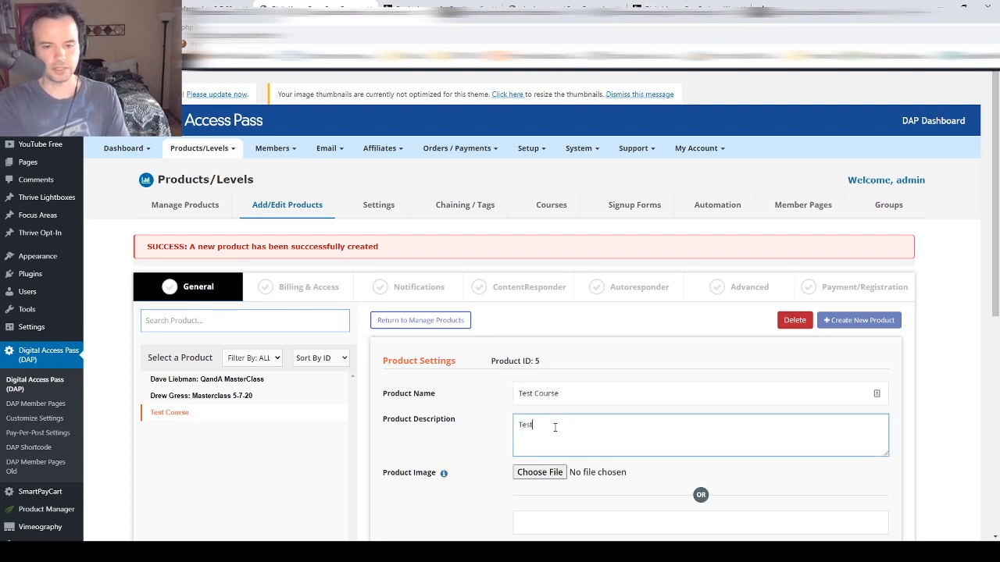
type("ing DAP Courses")
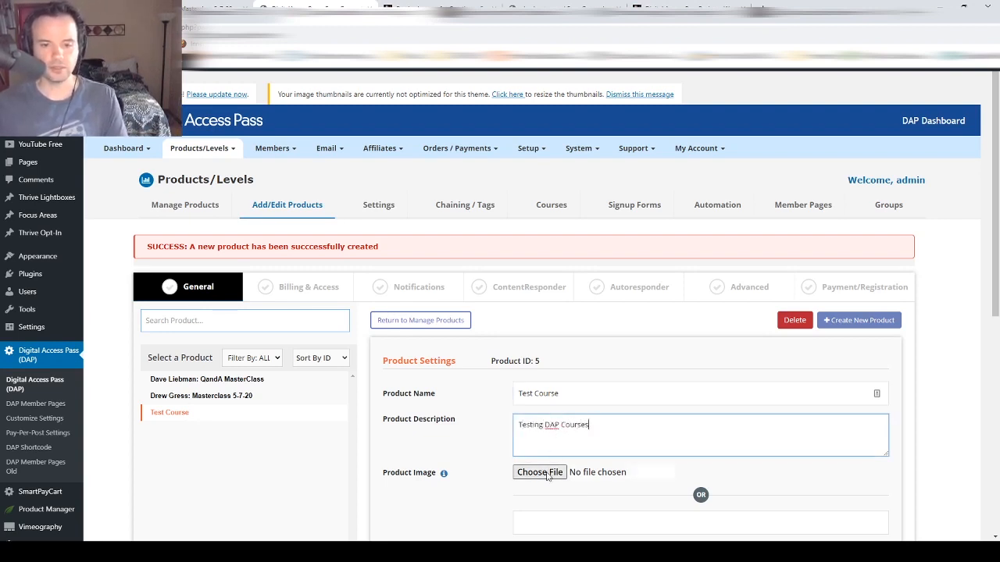
scroll(549, 478, "down", 2)
scroll(549, 478, "up", 2)
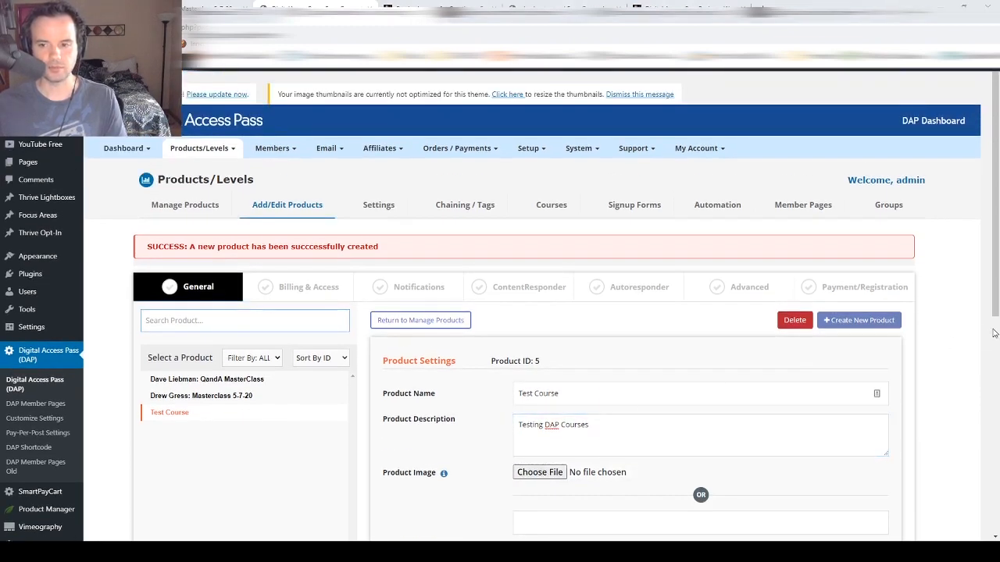
scroll(977, 346, "down", 1)
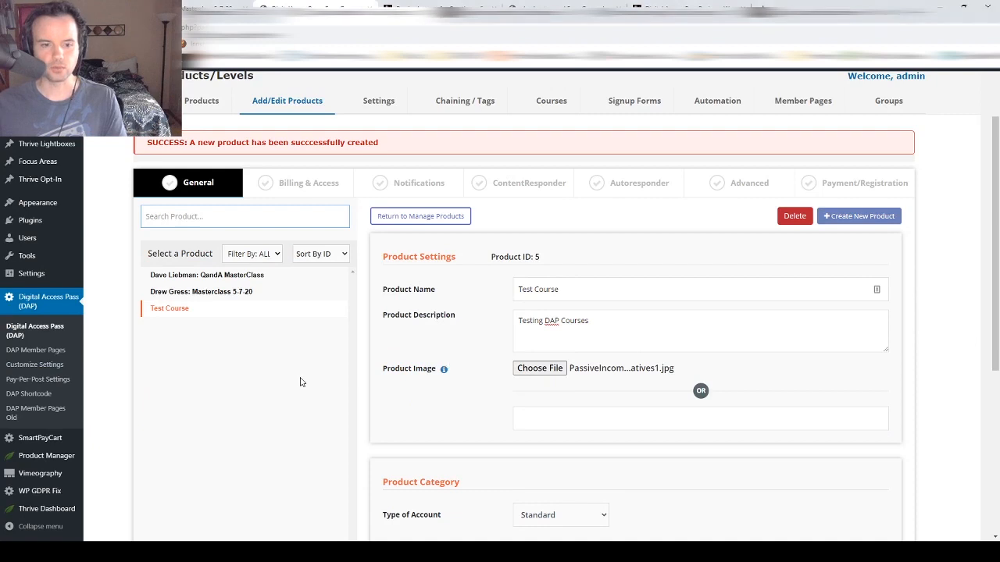
scroll(561, 372, "down", 1)
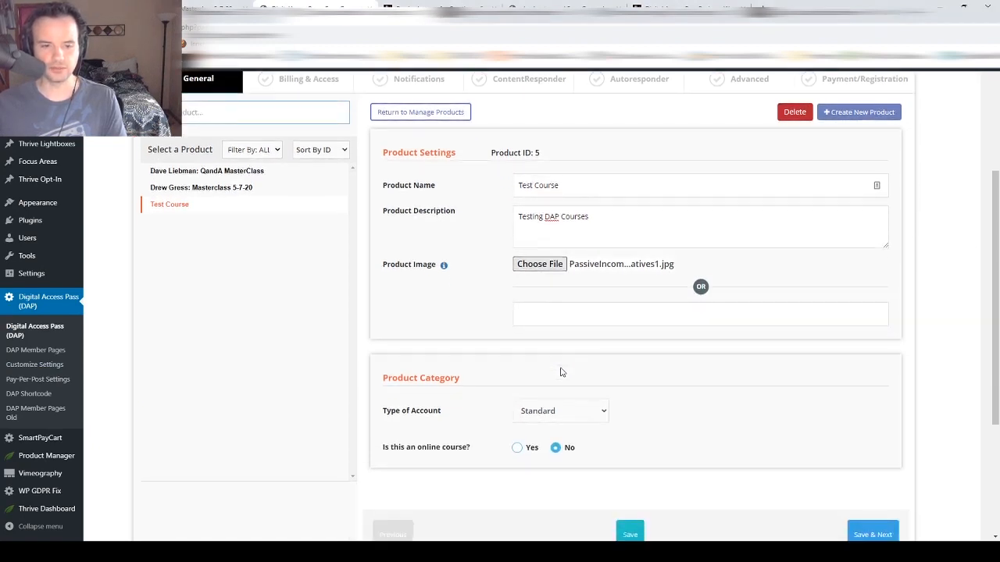
- Rename the product 'Passive Income For Creatives' and replace its description with the creatives course text
triple_click(585, 189)
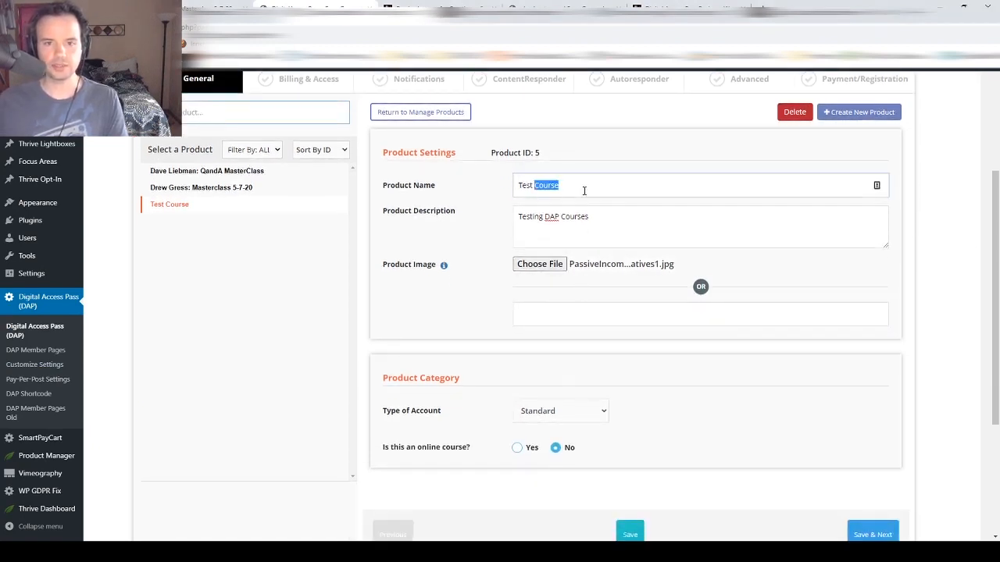
type("Pass")
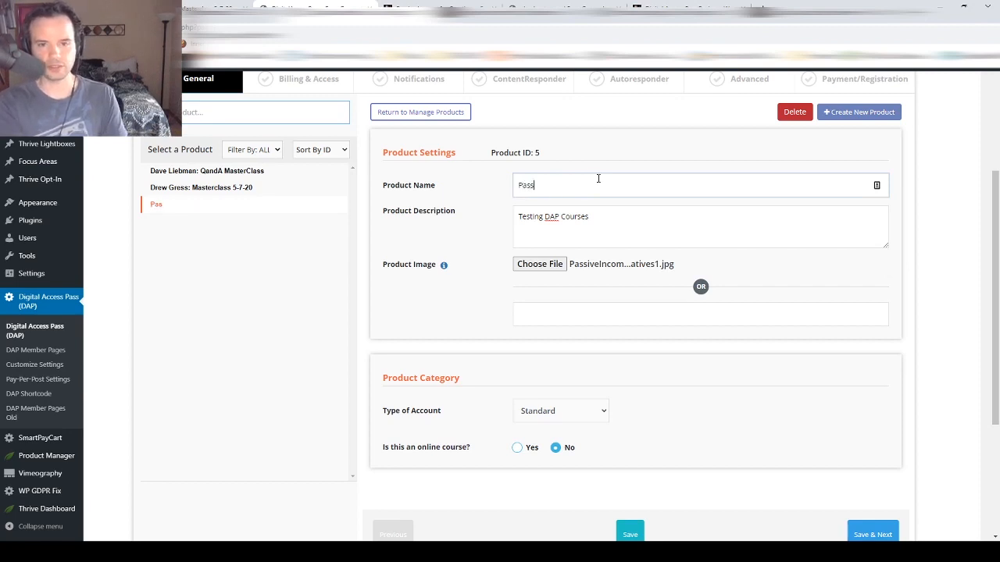
type("ive Inc")
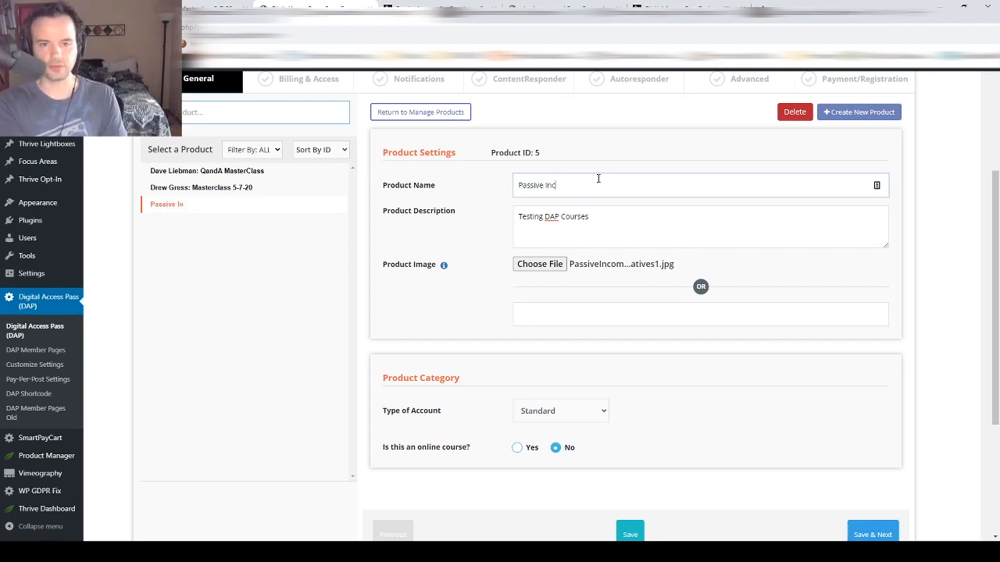
type("ome For Creatives")
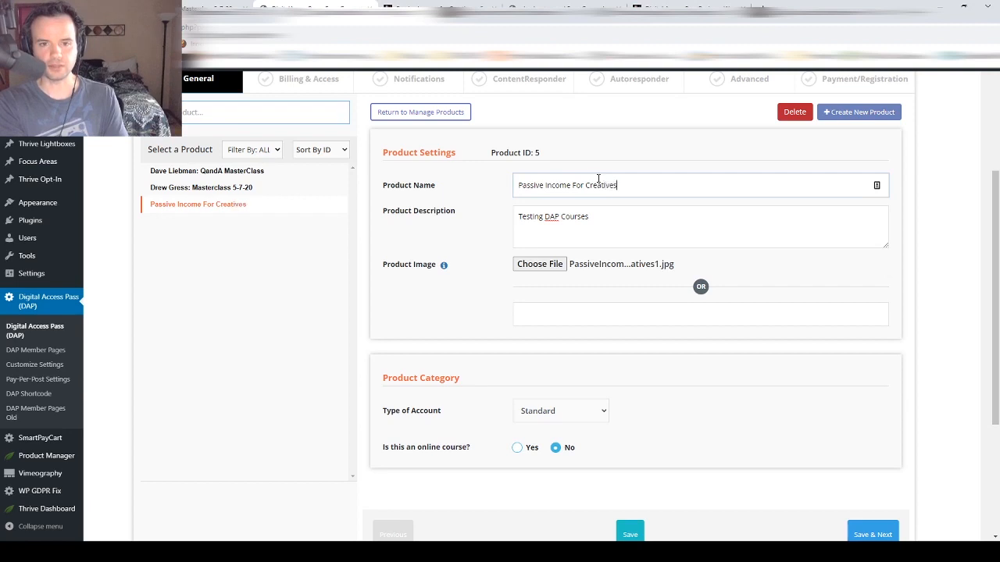
key("Tab")
key("ctrl+a")
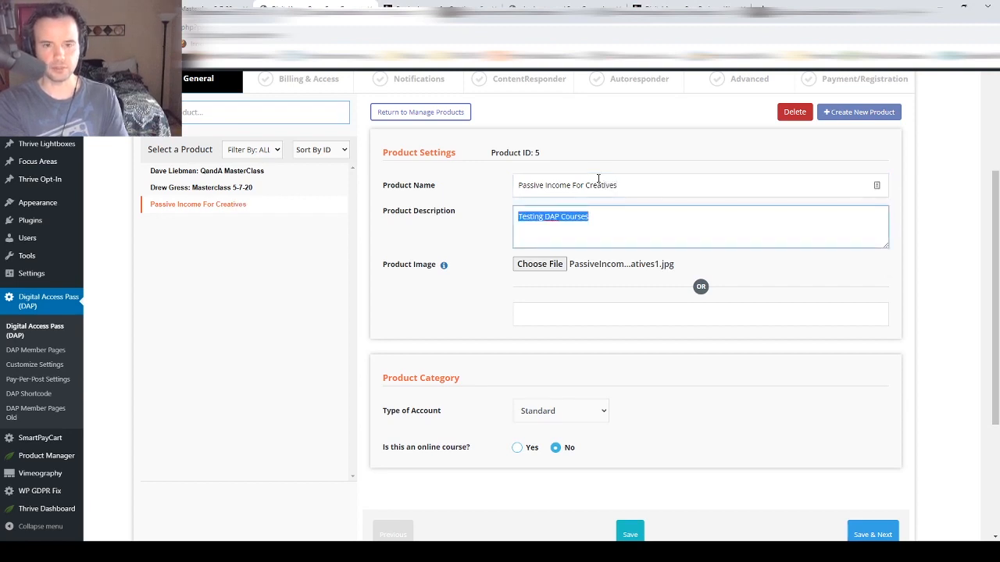
type("A course on creat")
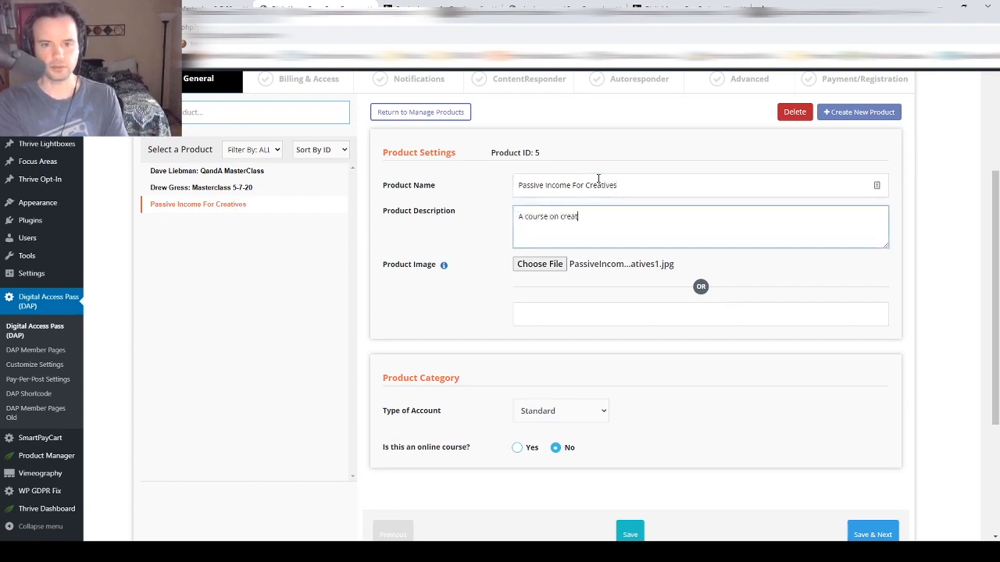
key("BackSpace")
key("BackSpace")
key("BackSpace")
key("BackSpace")
key("BackSpace")
type("generating ")
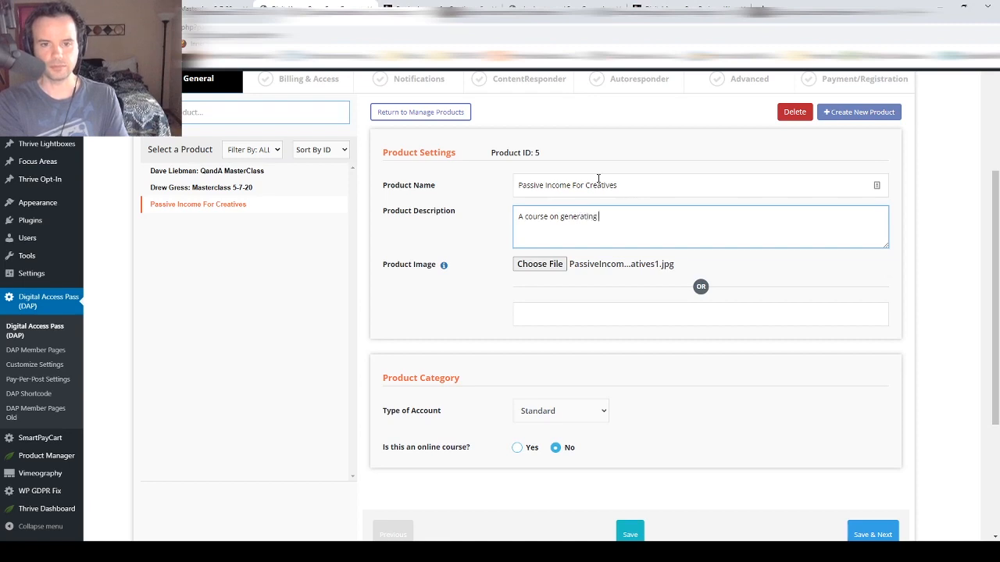
type("passive income with different str")
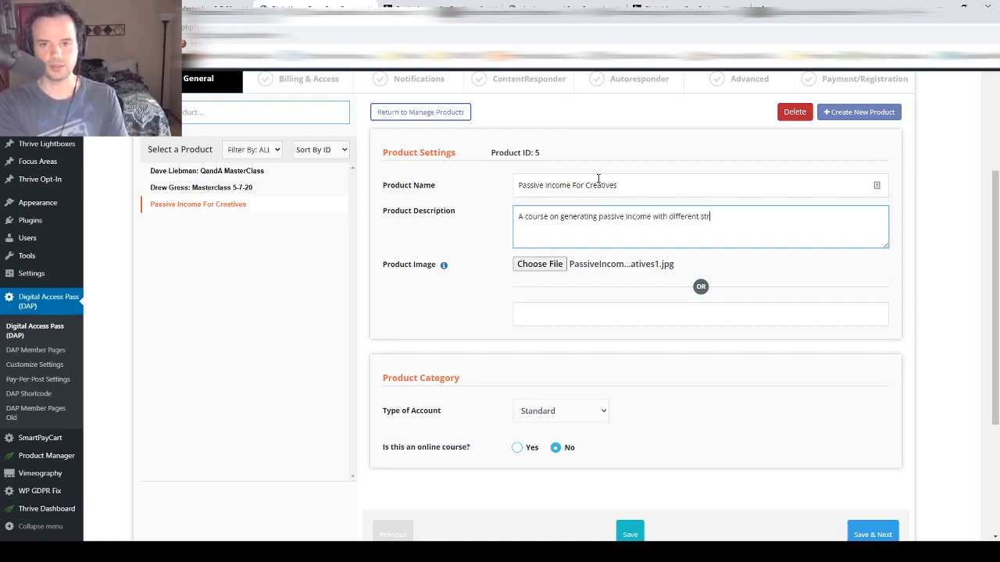
type("ategies for ar")
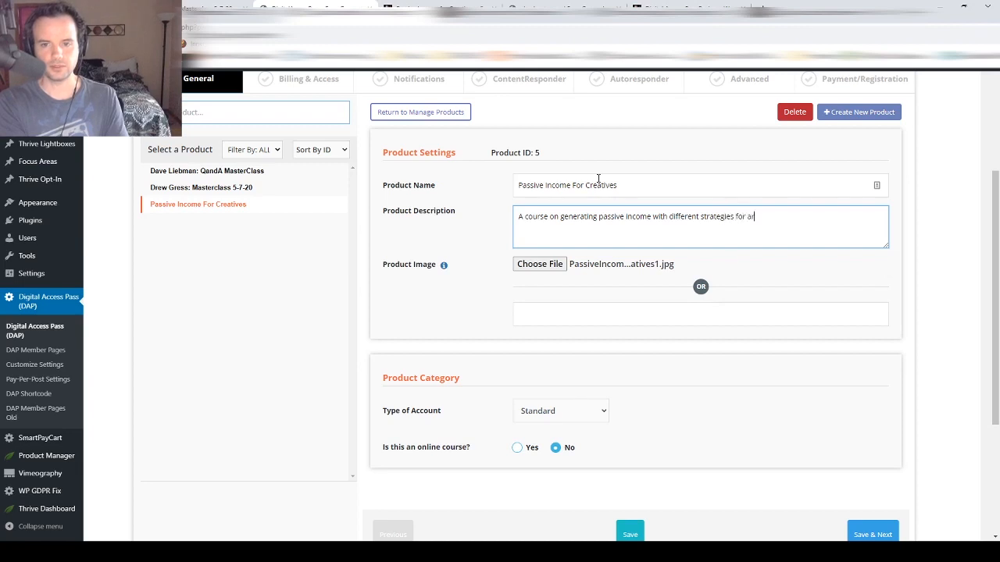
type("tists, musicians")
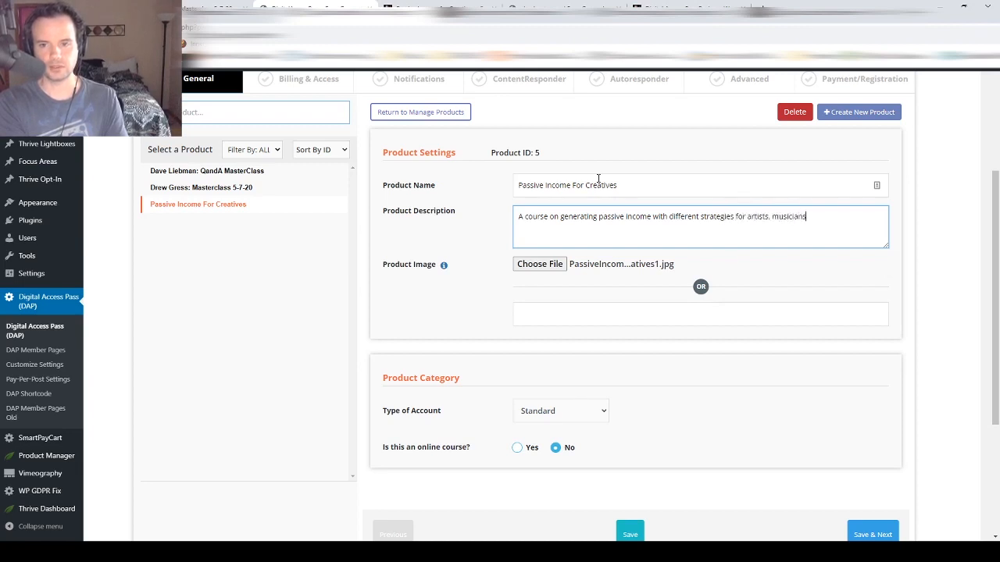
type(" and more.")
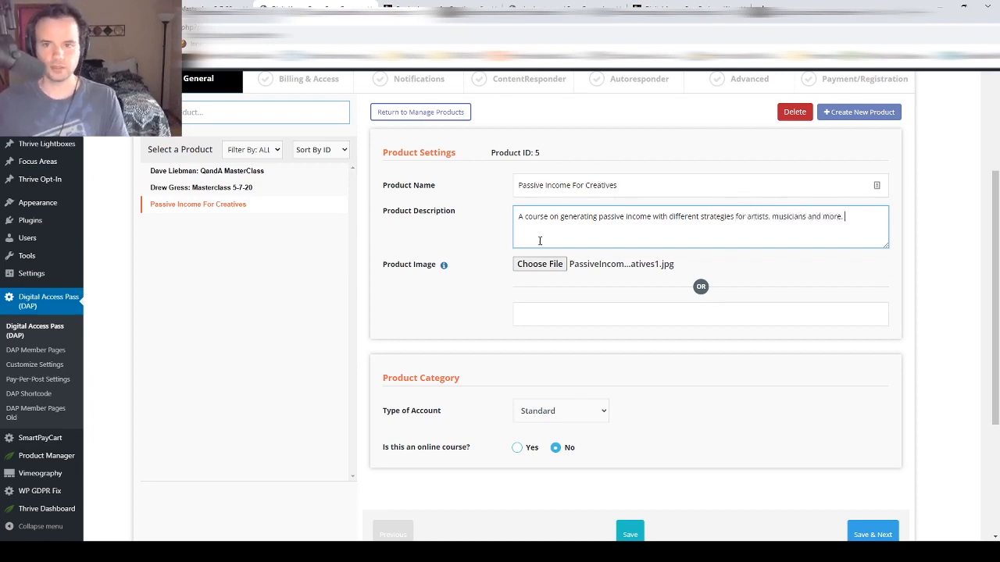
scroll(547, 258, "down", 2)
- Save the product, then make it a recurring subscription priced 25.00
left_click(883, 383)
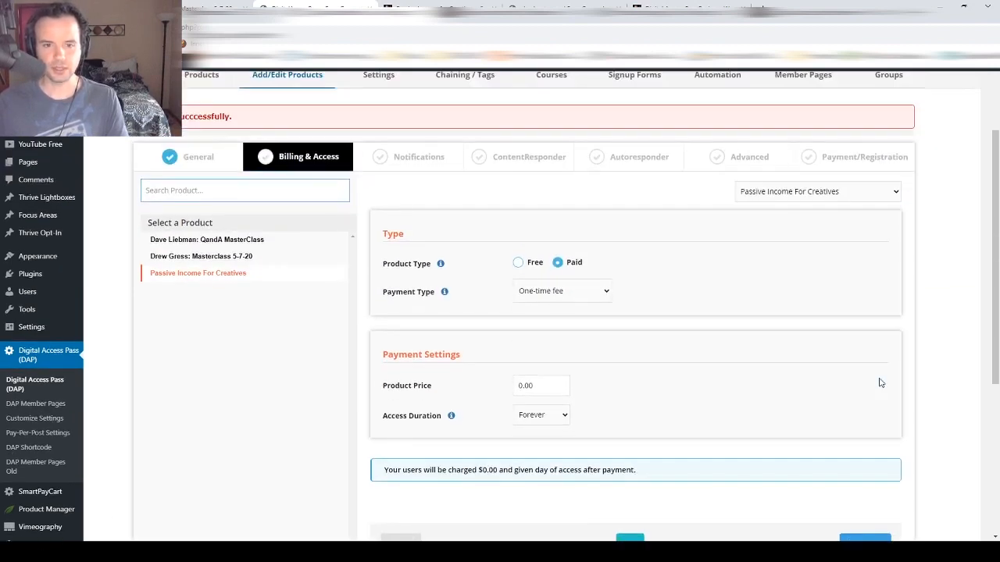
scroll(510, 287, "down", 1)
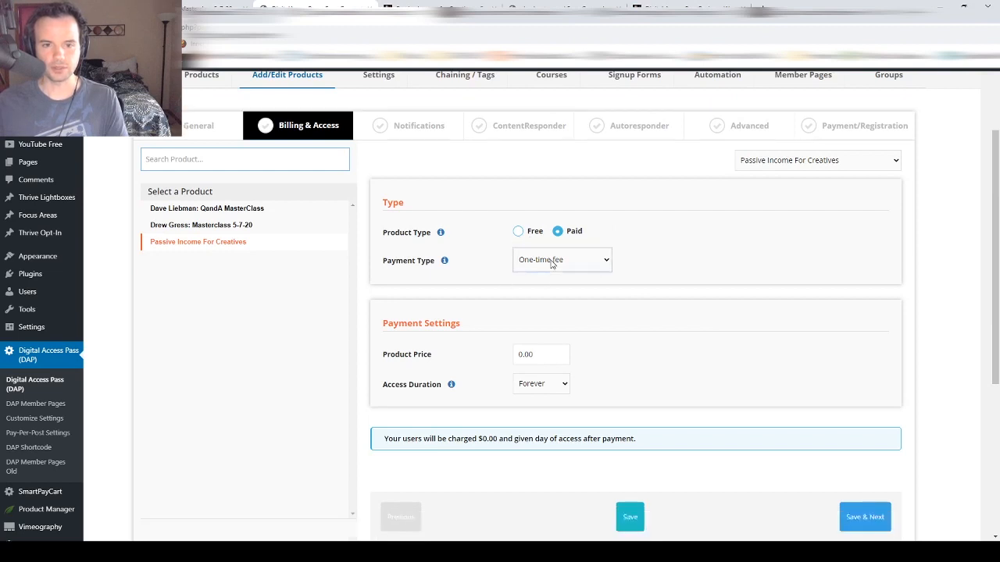
left_click(551, 267)
left_click(546, 290)
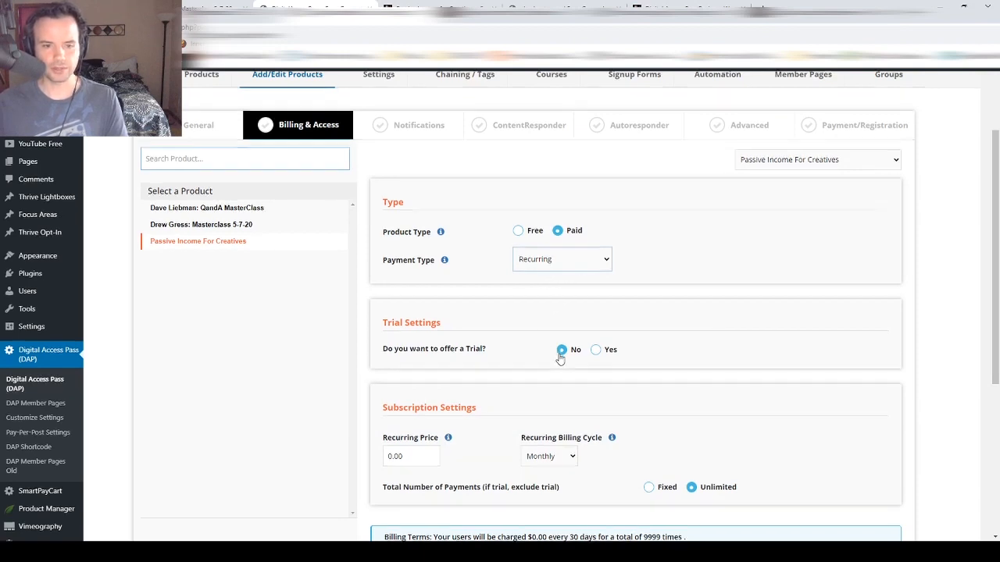
scroll(560, 358, "down", 2)
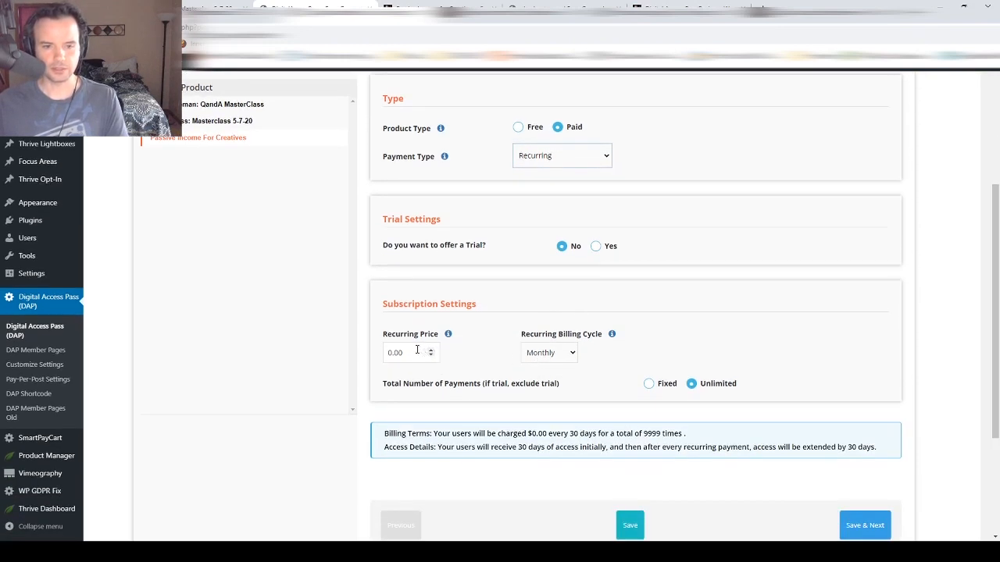
left_click_drag(416, 350, 361, 365)
type("25.00")
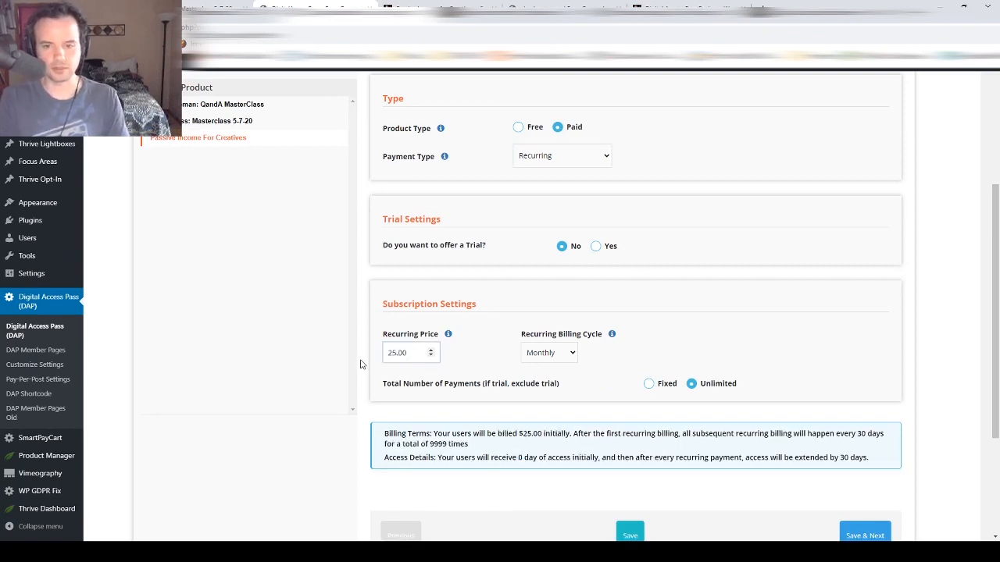
- Allow unlimited recurring payments and save the billing settings to reach Notifications
scroll(439, 362, "down", 1)
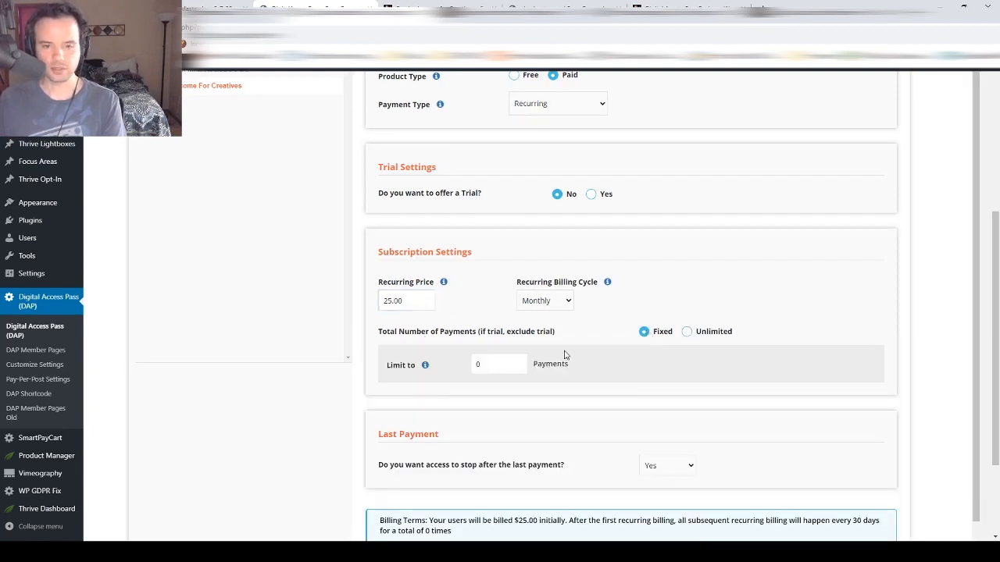
left_click_drag(506, 367, 448, 376)
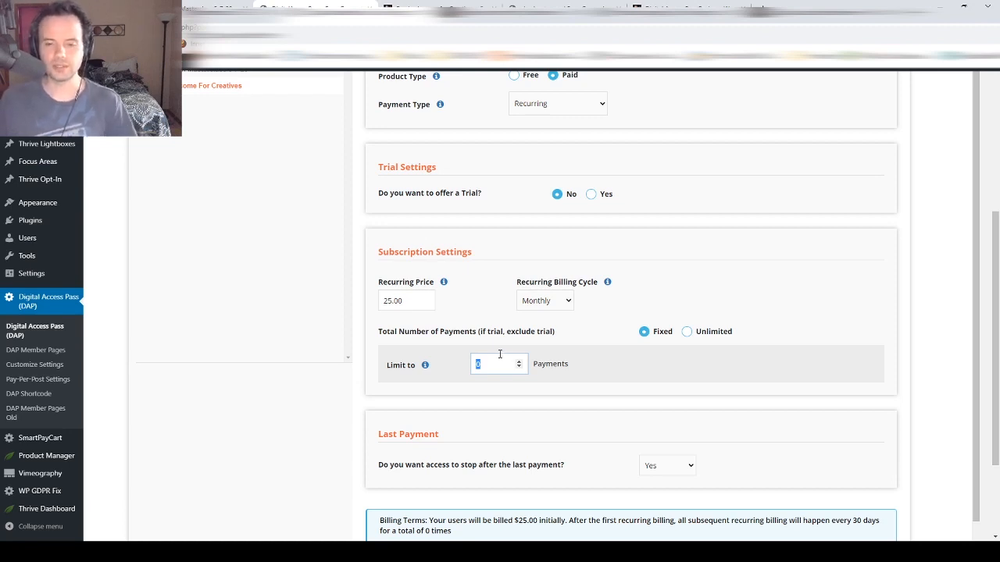
left_click(688, 332)
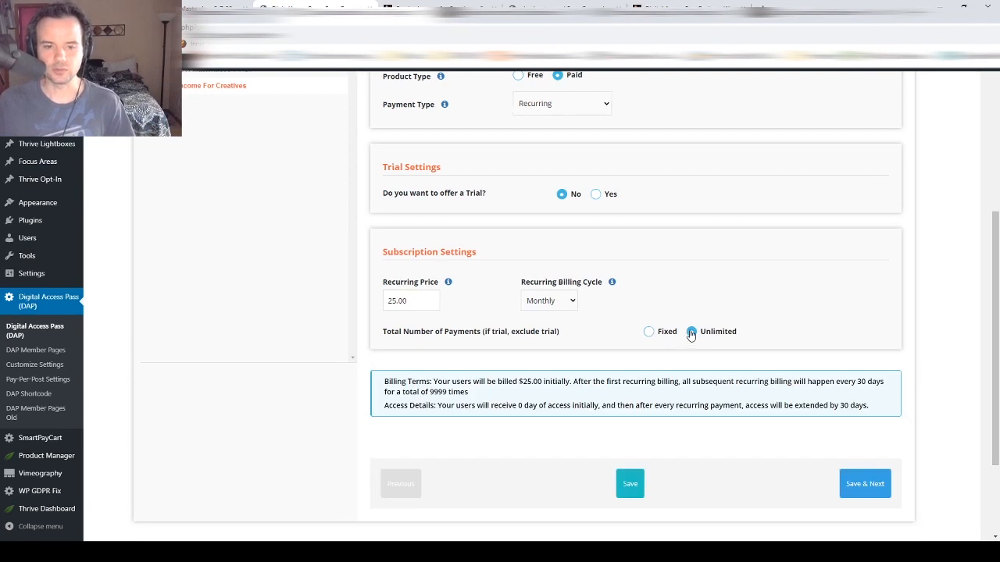
left_click_drag(406, 382, 844, 404)
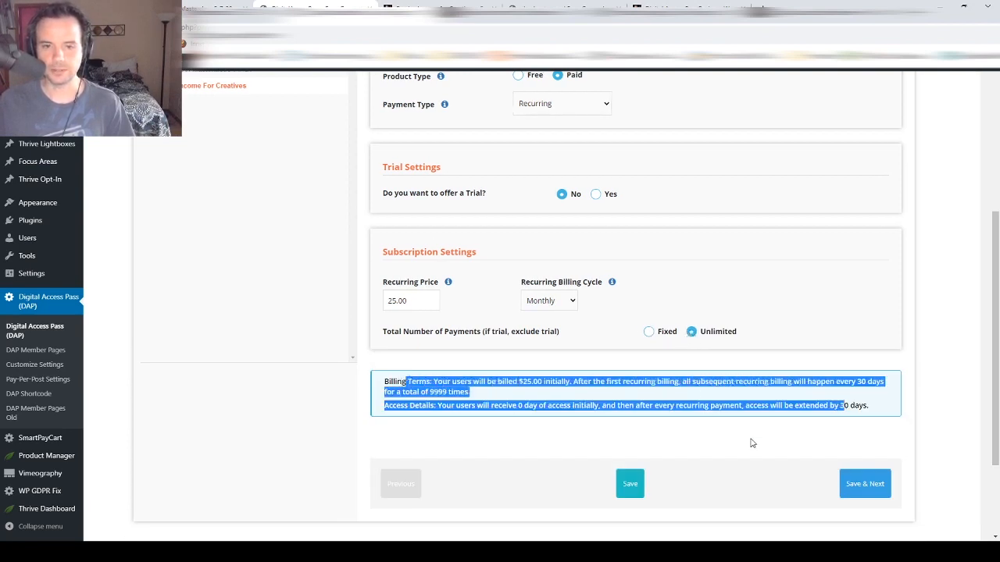
left_click(866, 483)
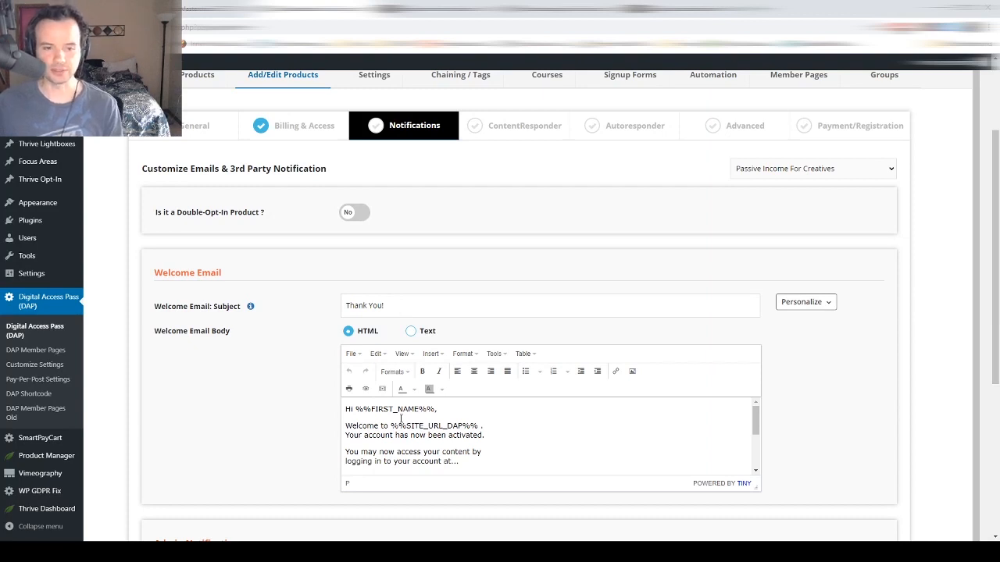
scroll(394, 421, "down", 3)
scroll(393, 421, "up", 3)
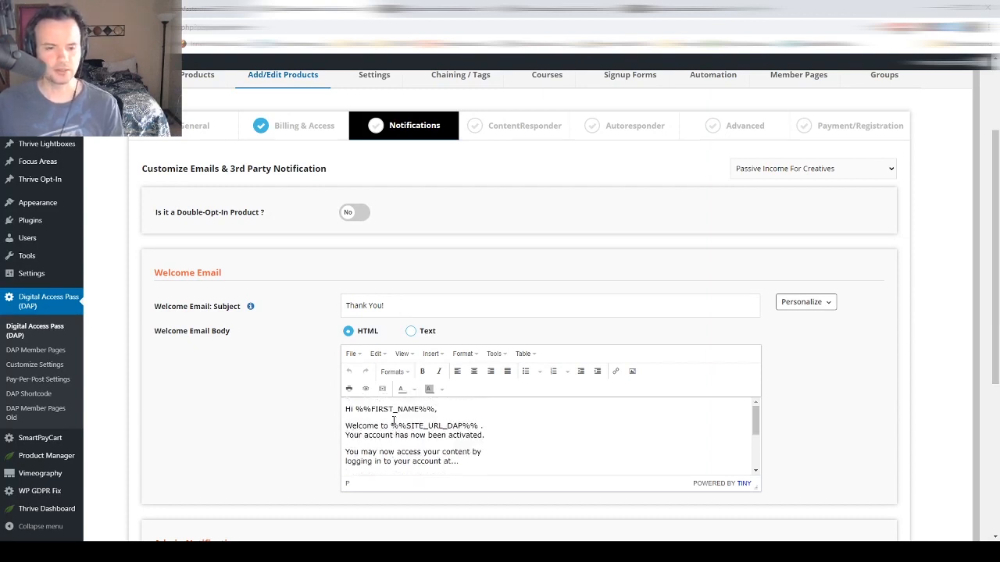
scroll(394, 421, "down", 3)
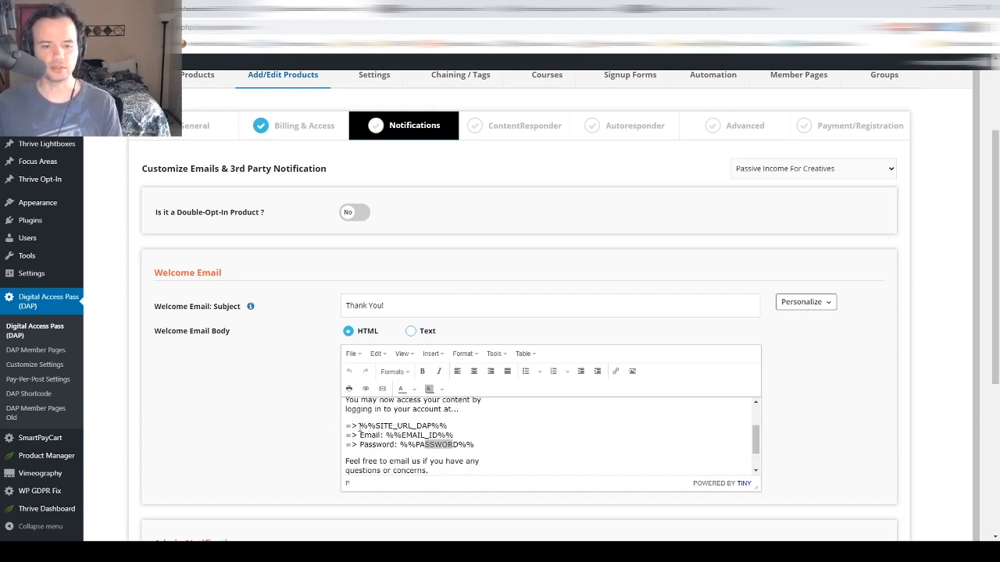
left_click_drag(359, 426, 471, 420)
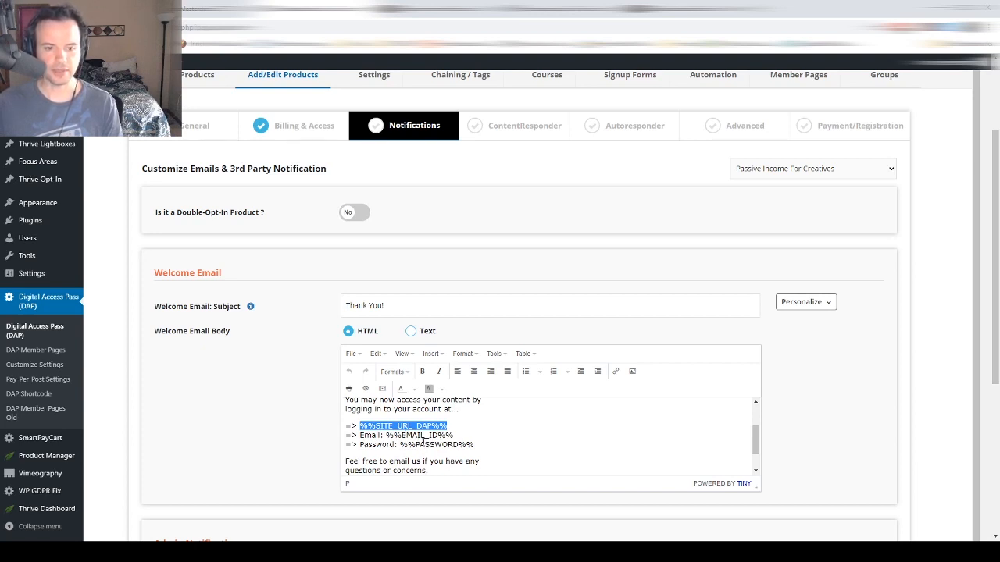
scroll(424, 441, "down", 1)
scroll(424, 442, "up", 1)
scroll(423, 442, "down", 1)
scroll(423, 442, "up", 2)
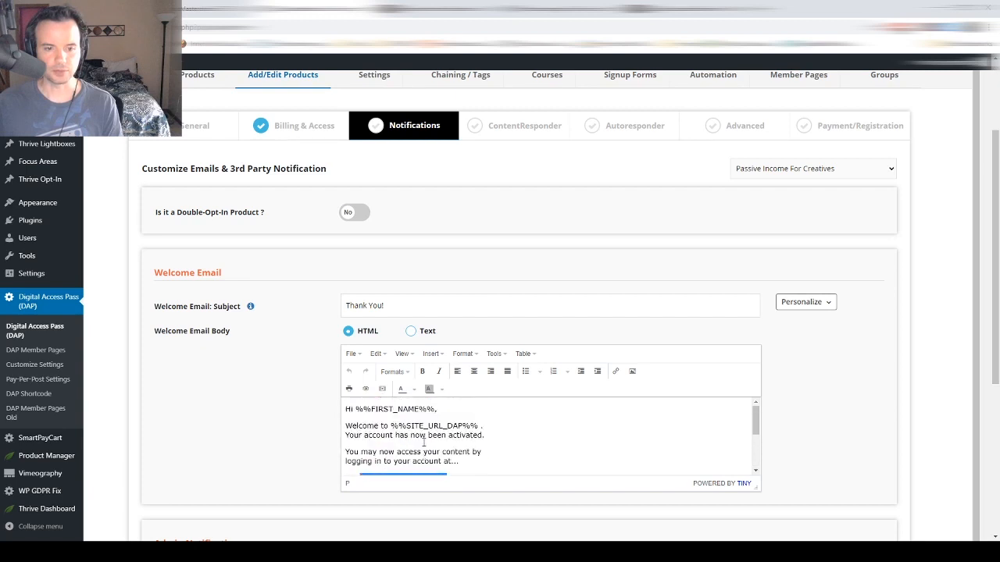
- Drag /course-test-1/ and /course-test-2/ from Available Content into the product's protected content
left_click(490, 129)
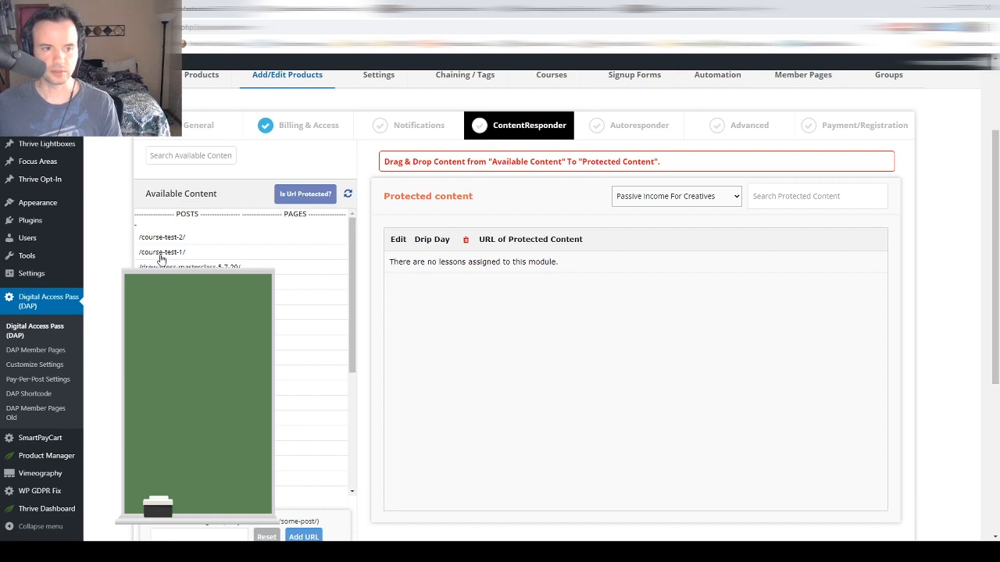
left_click_drag(160, 252, 442, 262)
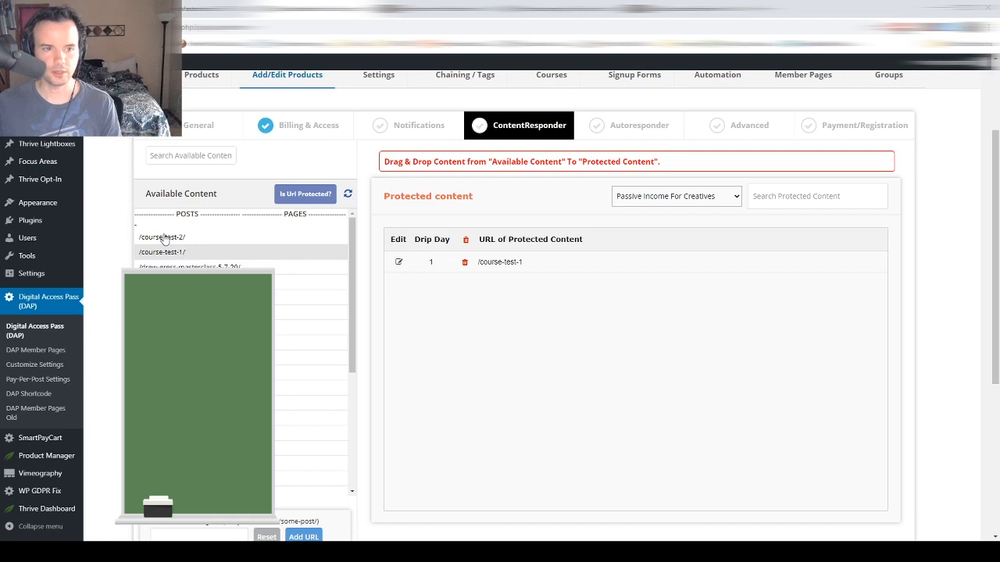
left_click_drag(161, 237, 461, 261)
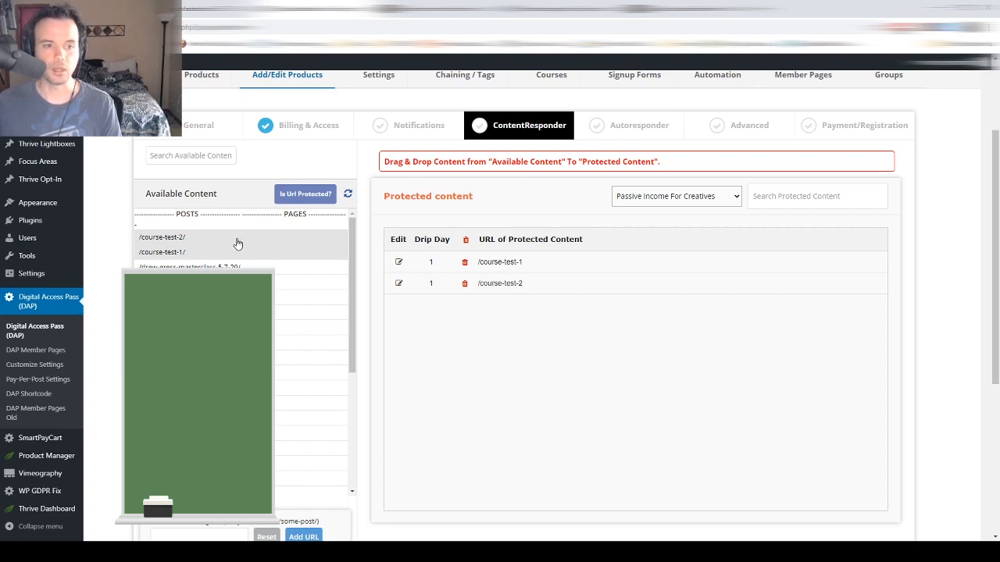
- Skip the Autoresponder step and review the Advanced settings' sales page URL and renewal HTML fields
left_click(648, 136)
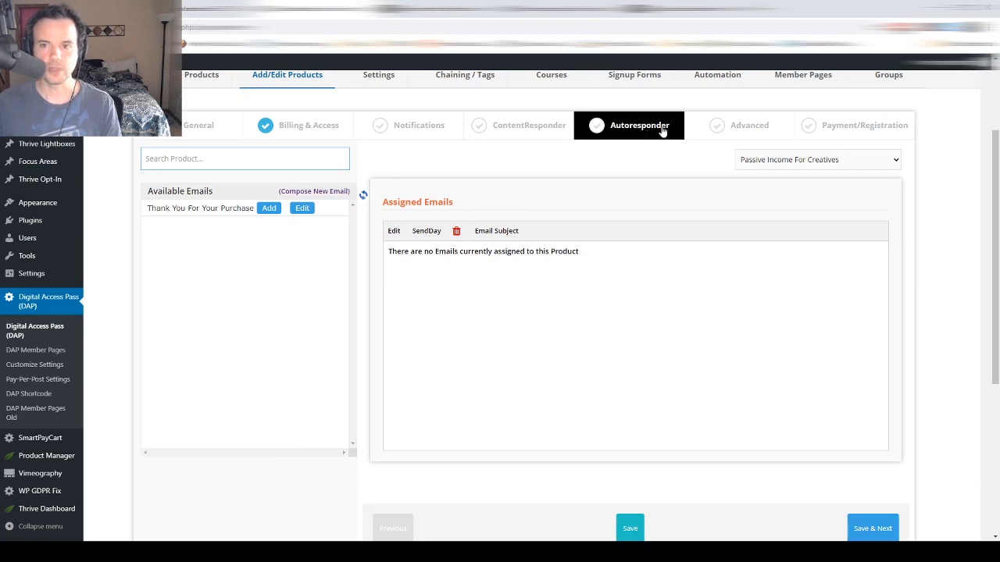
left_click(717, 125)
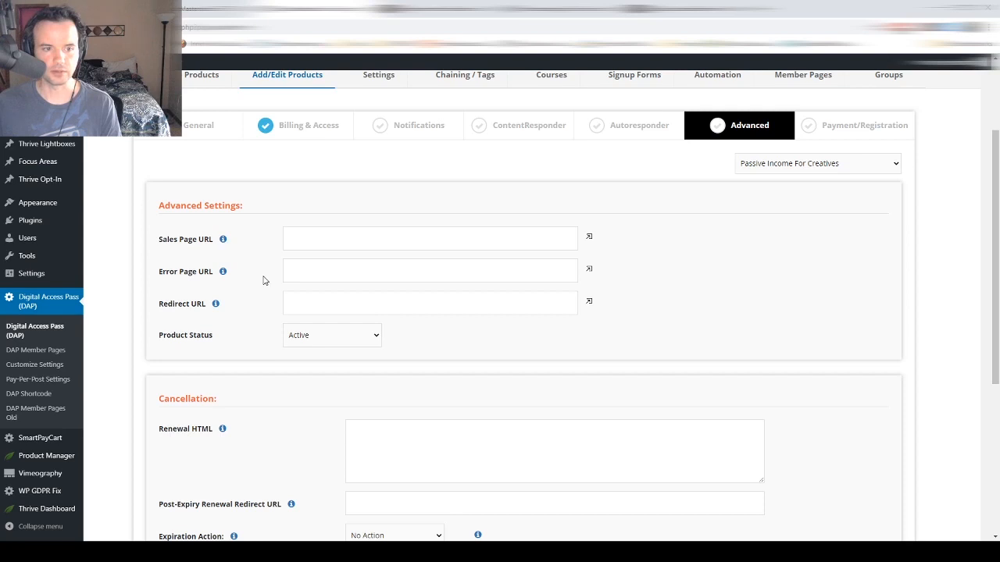
left_click(309, 236)
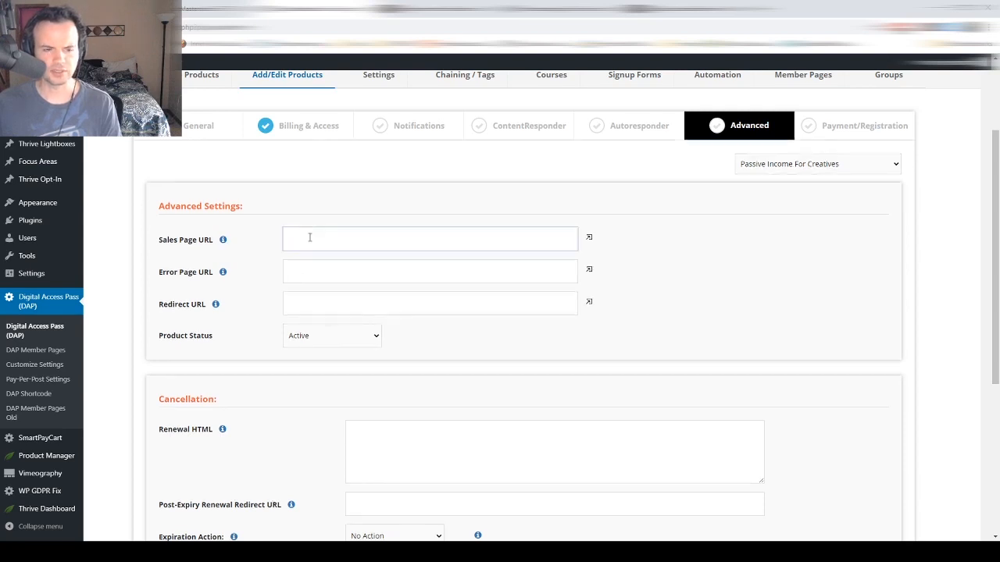
scroll(308, 234, "down", 1)
scroll(312, 257, "down", 1)
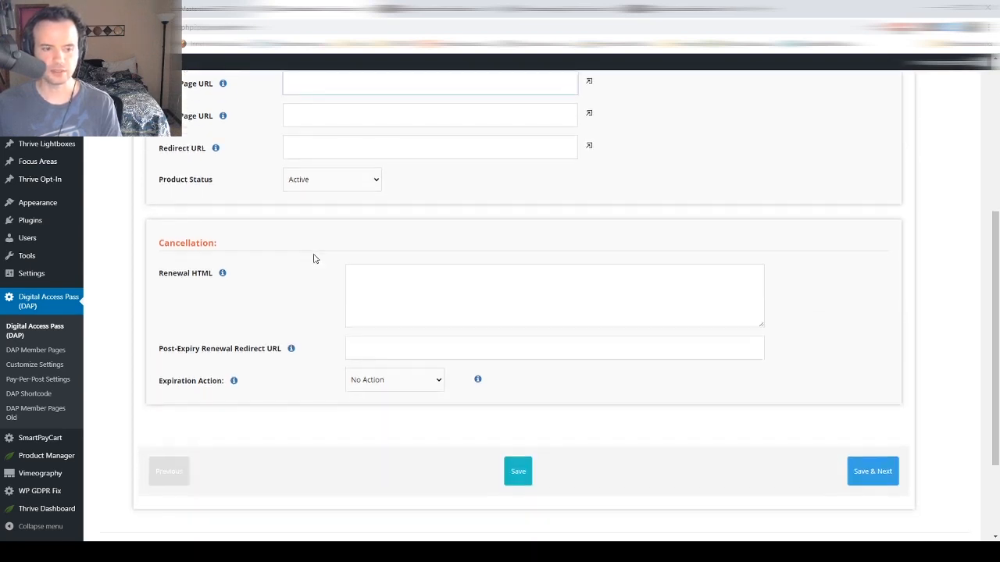
scroll(397, 291, "up", 3)
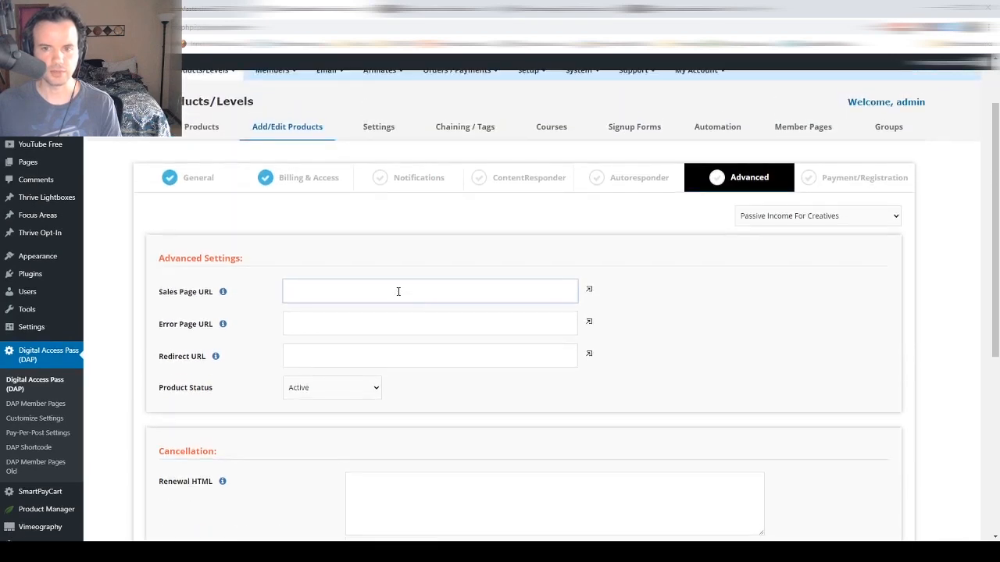
scroll(398, 290, "down", 2)
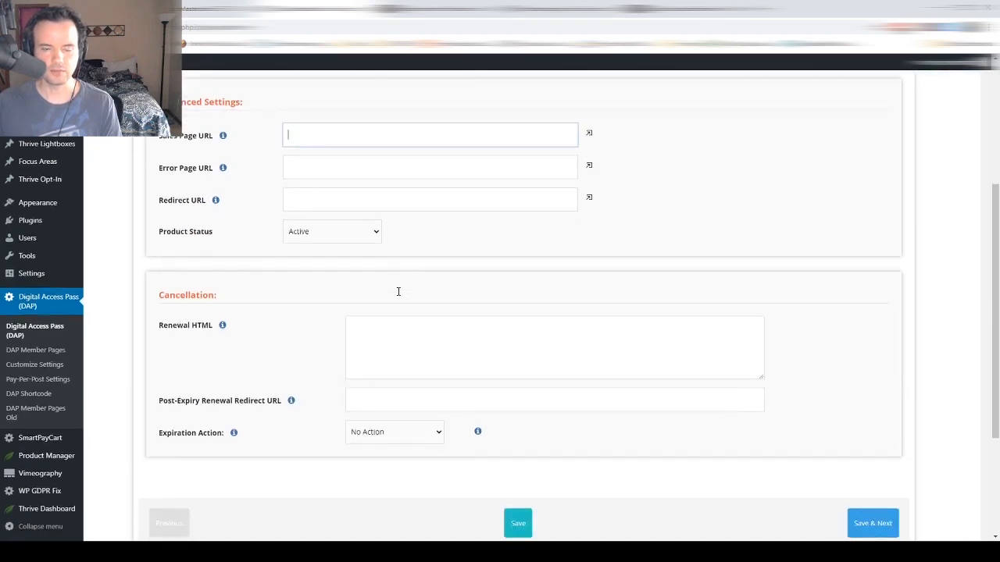
left_click(388, 332)
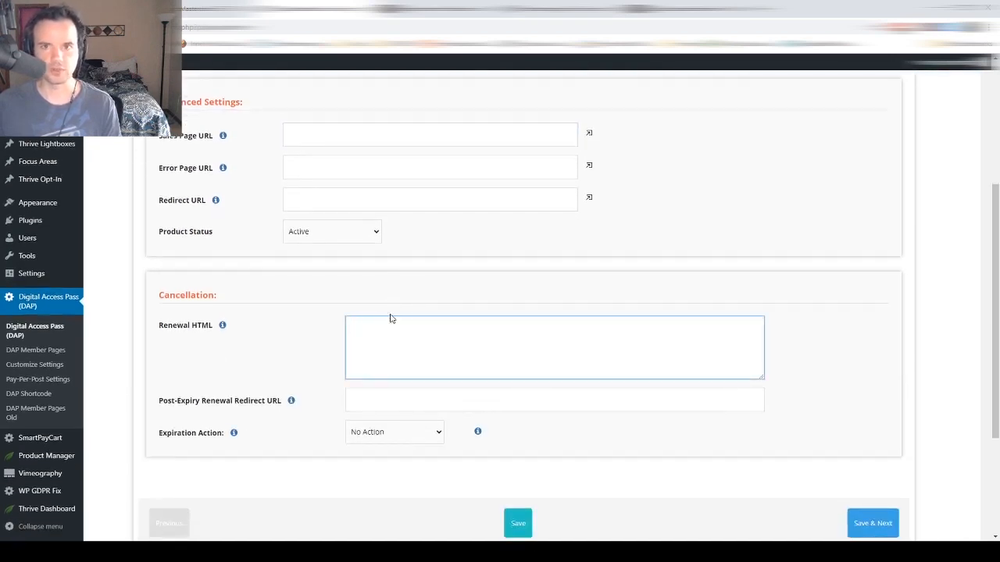
scroll(392, 319, "up", 3)
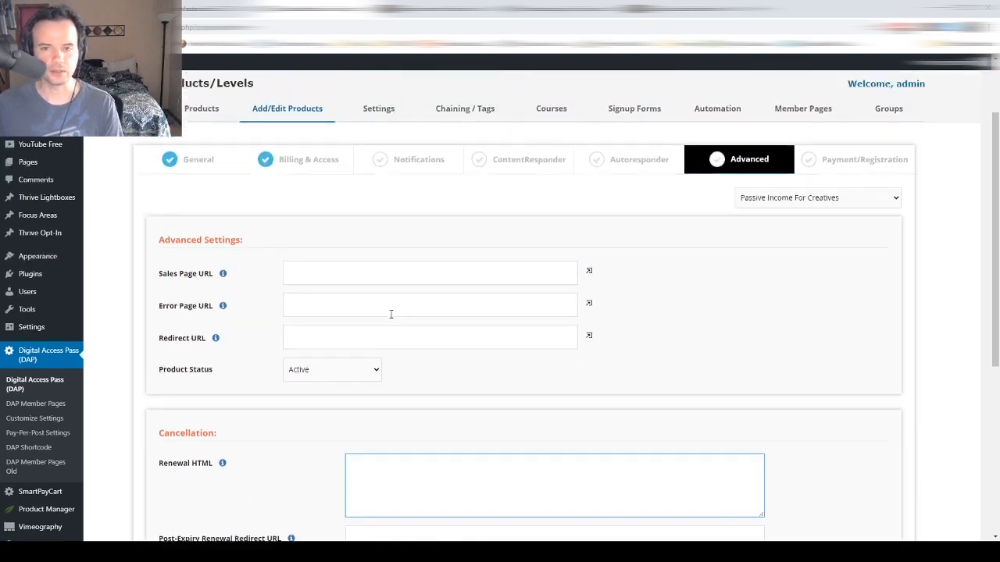
- Go to the Payment/Registration step and scroll through the product summary
left_click(812, 181)
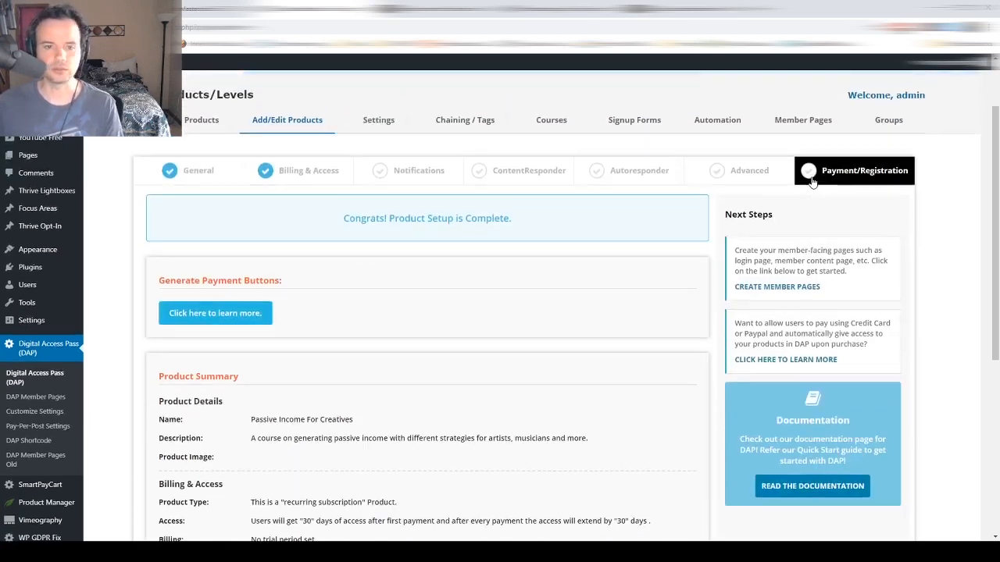
scroll(547, 244, "down", 2)
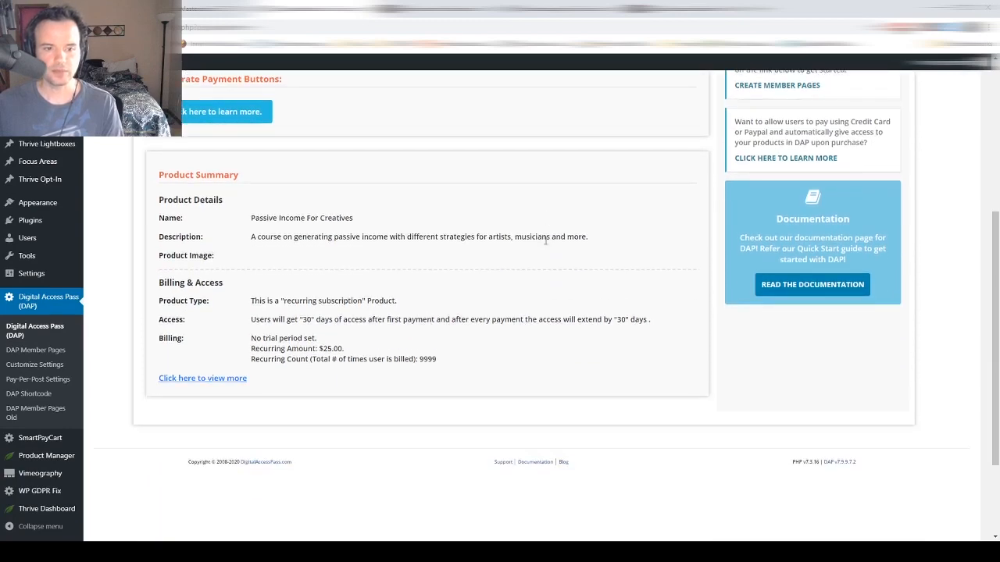
scroll(545, 242, "up", 3)
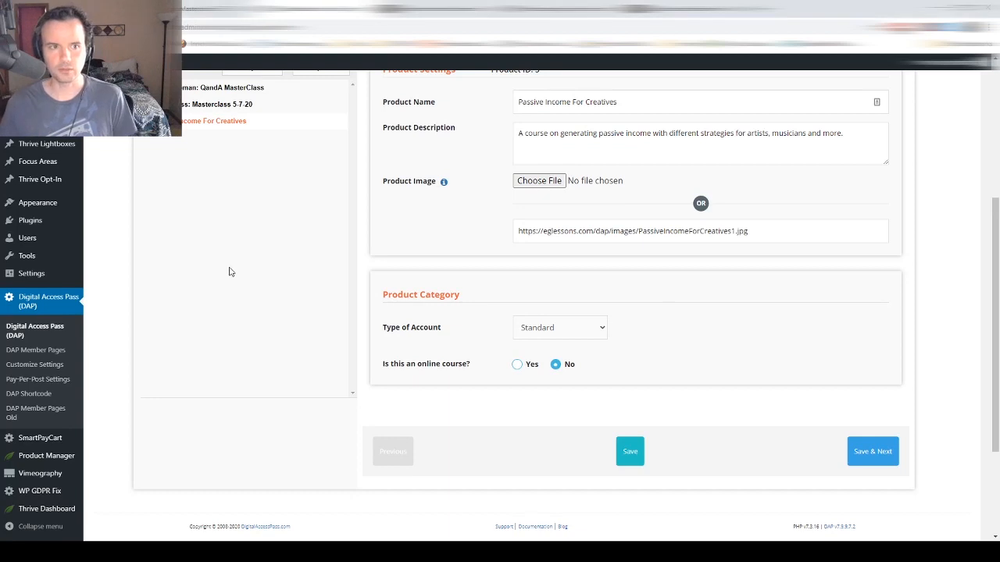
- Mark it an online course with Do not restrict progress and Just Lessons structure, then save
scroll(229, 272, "up", 2)
scroll(229, 272, "up", 2)
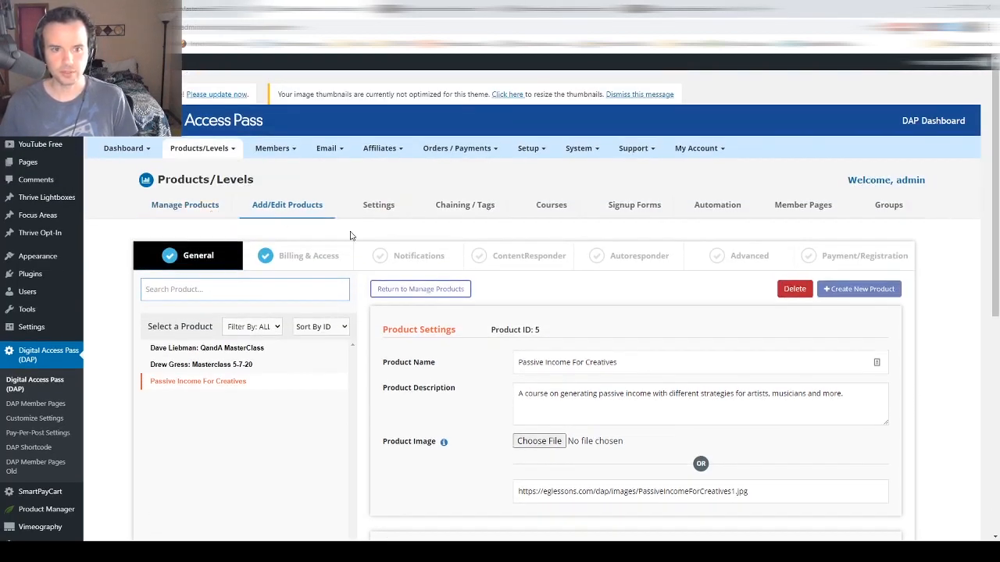
scroll(584, 366, "down", 5)
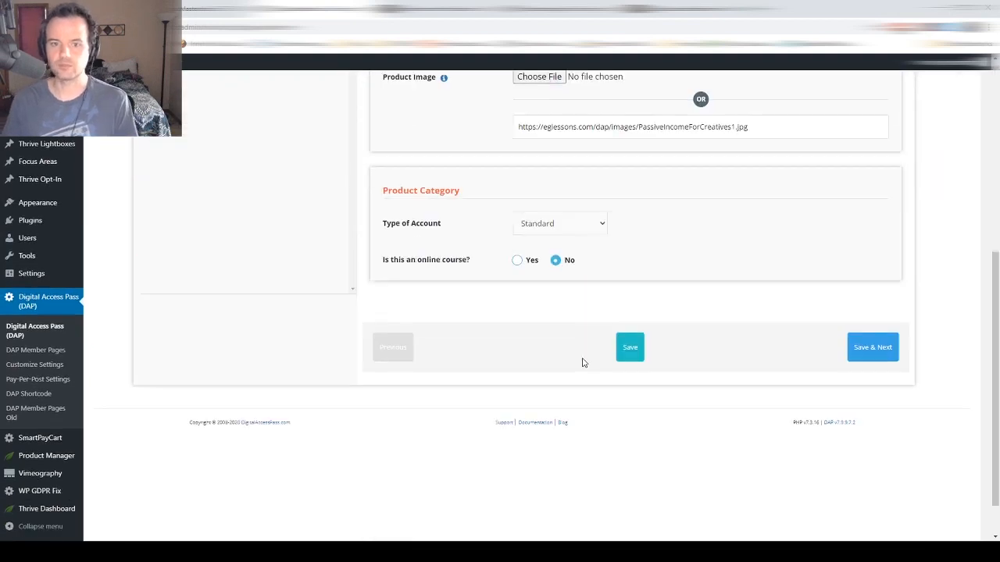
left_click(517, 210)
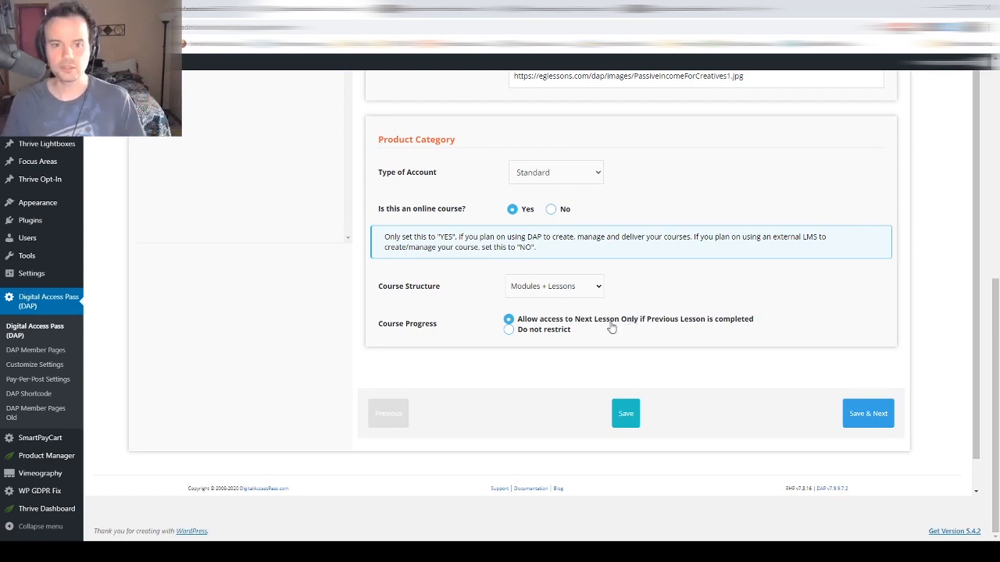
left_click(508, 330)
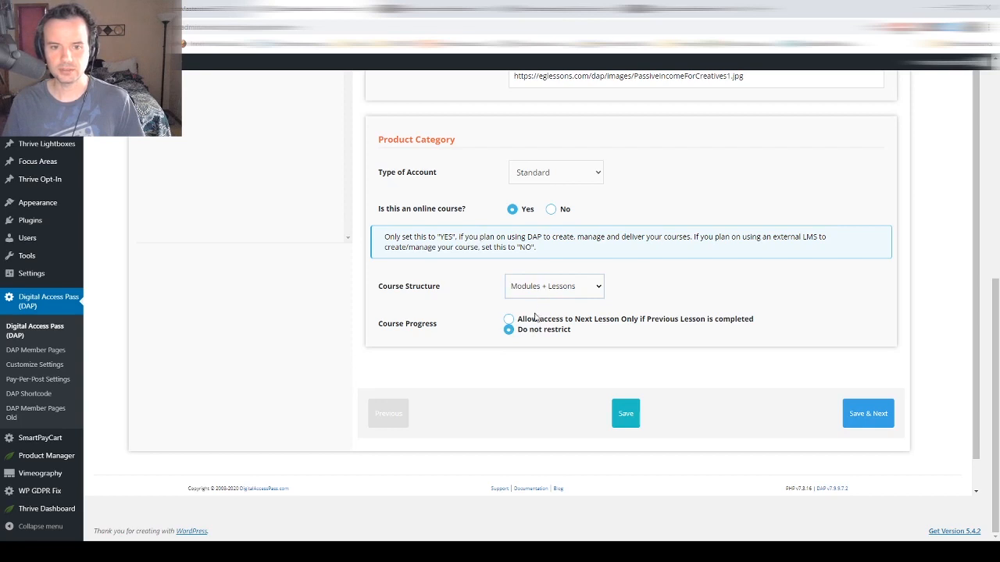
left_click(536, 317)
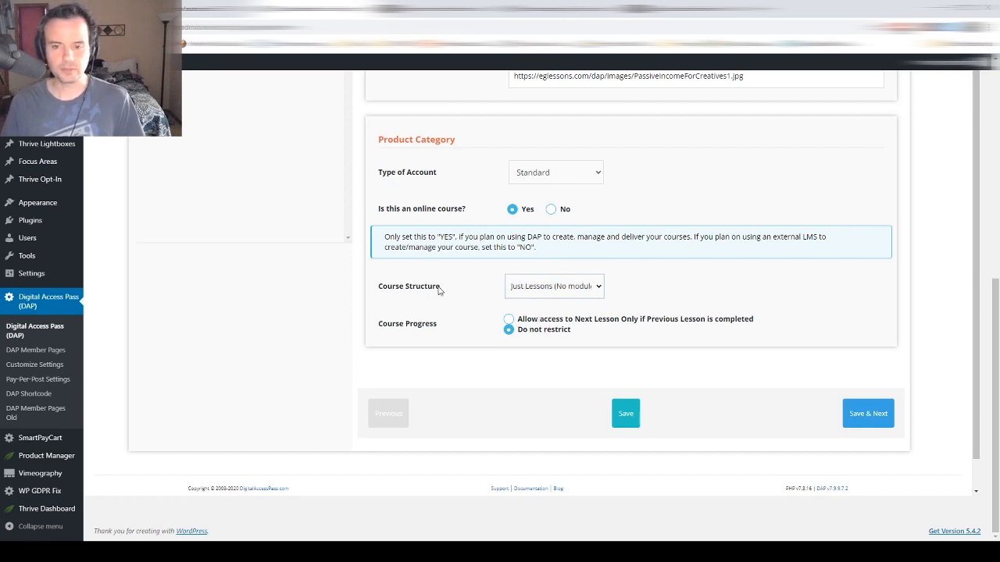
left_click(626, 413)
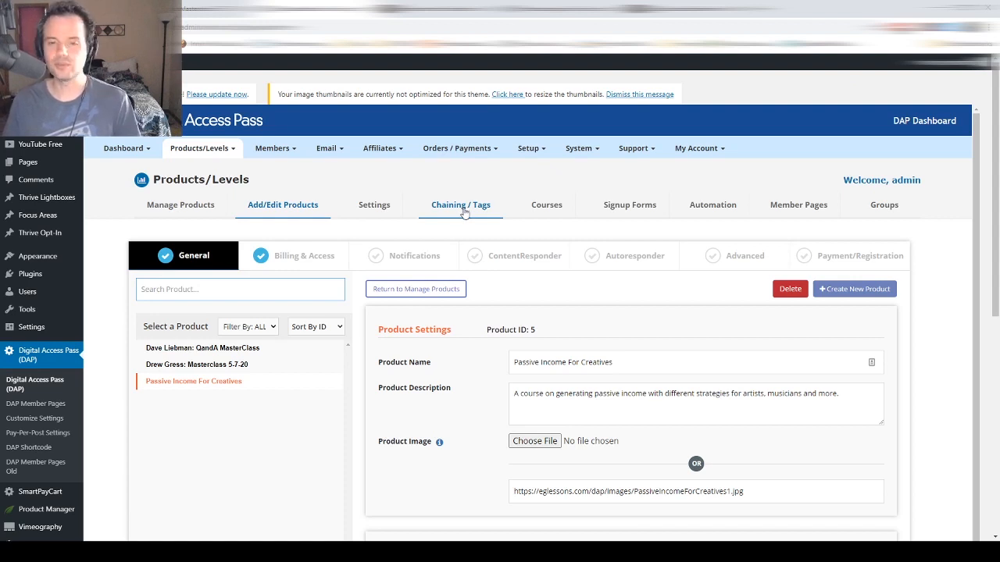
- Browse the Courses guide page, then open the Course Outline manager showing no outlines
left_click(539, 208)
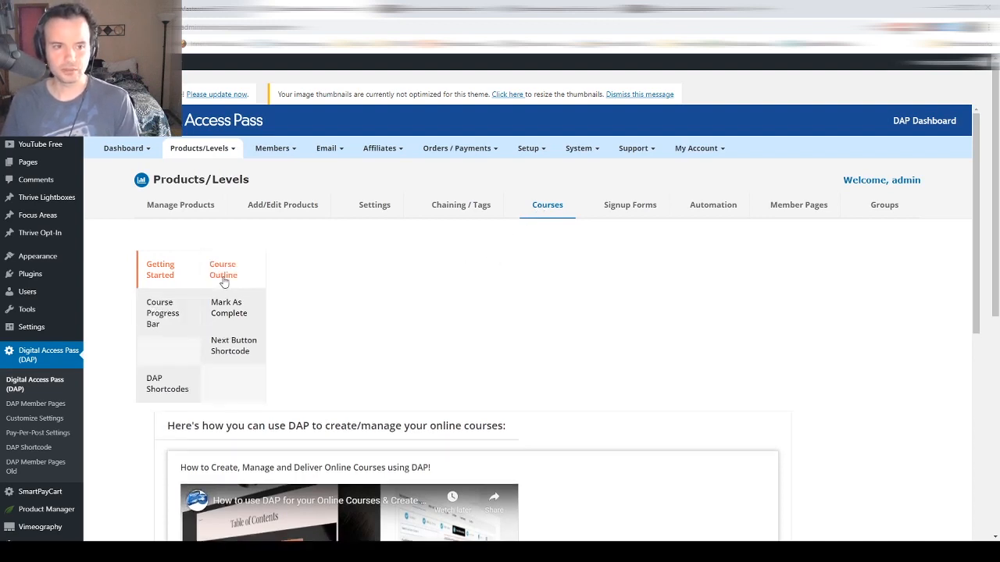
scroll(226, 289, "down", 6)
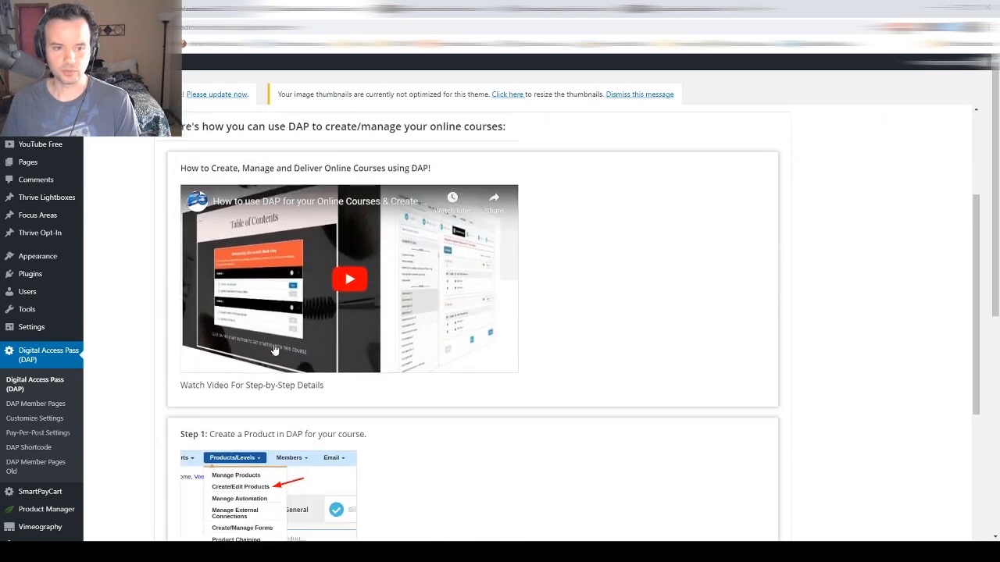
scroll(274, 349, "down", 2)
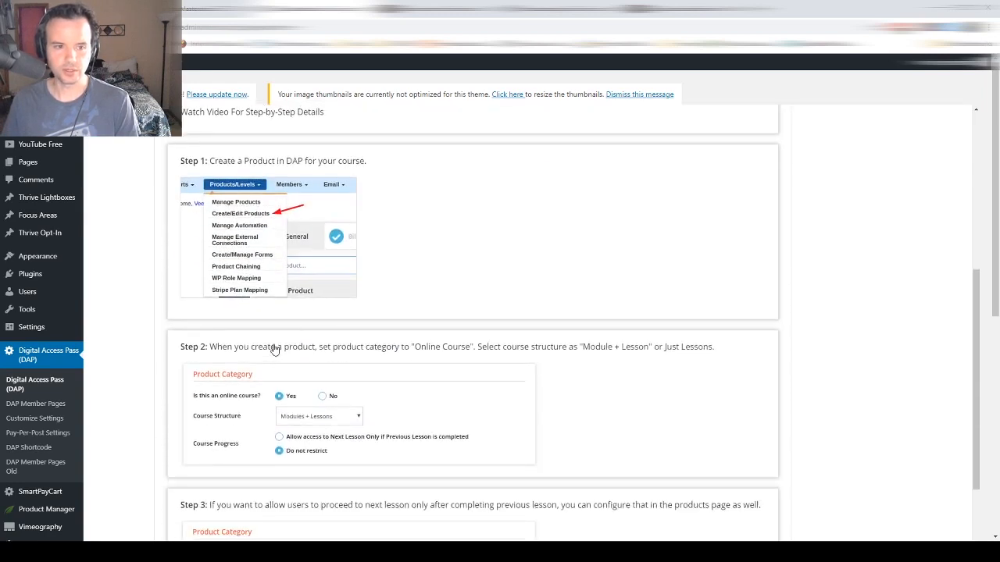
scroll(274, 349, "down", 8)
scroll(273, 348, "up", 5)
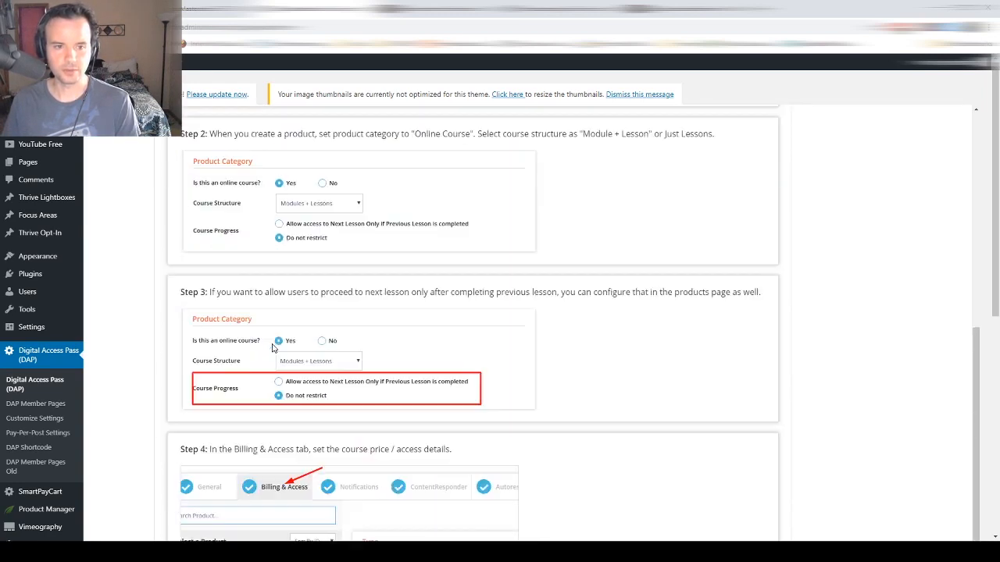
scroll(272, 347, "up", 11)
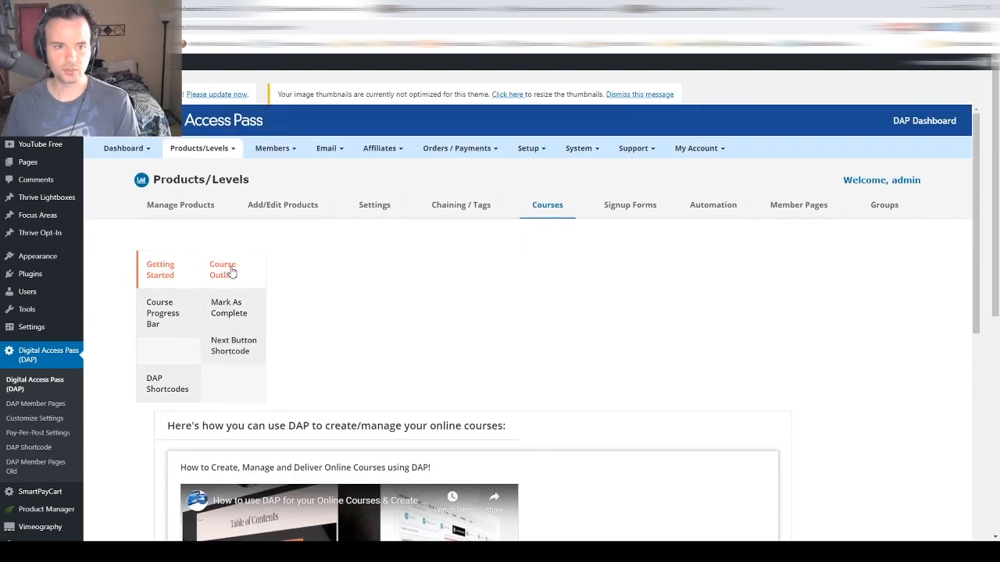
left_click(232, 272)
scroll(473, 293, "down", 3)
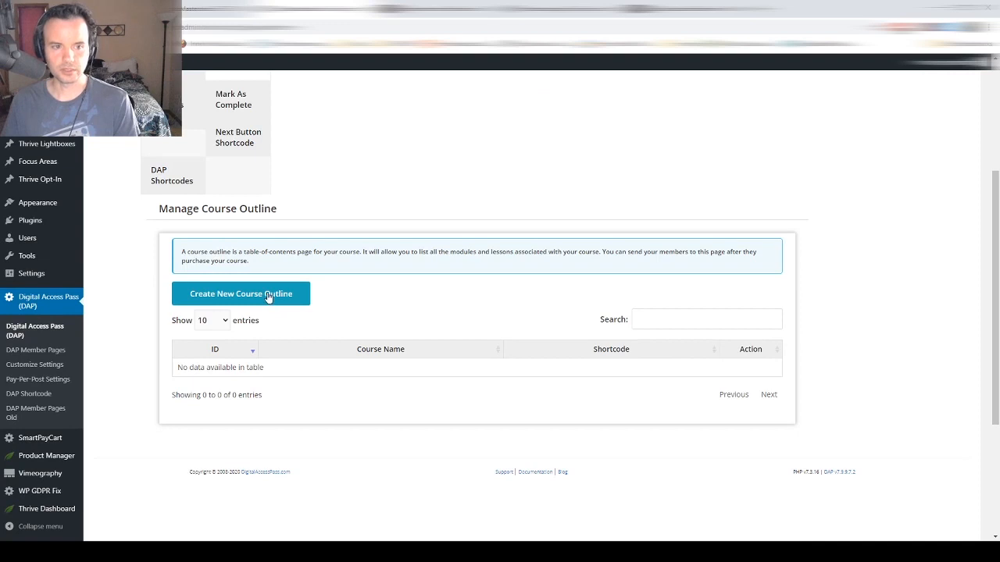
- Start a new course outline for Passive Income For Creatives with module names and descriptions hidden
left_click(267, 295)
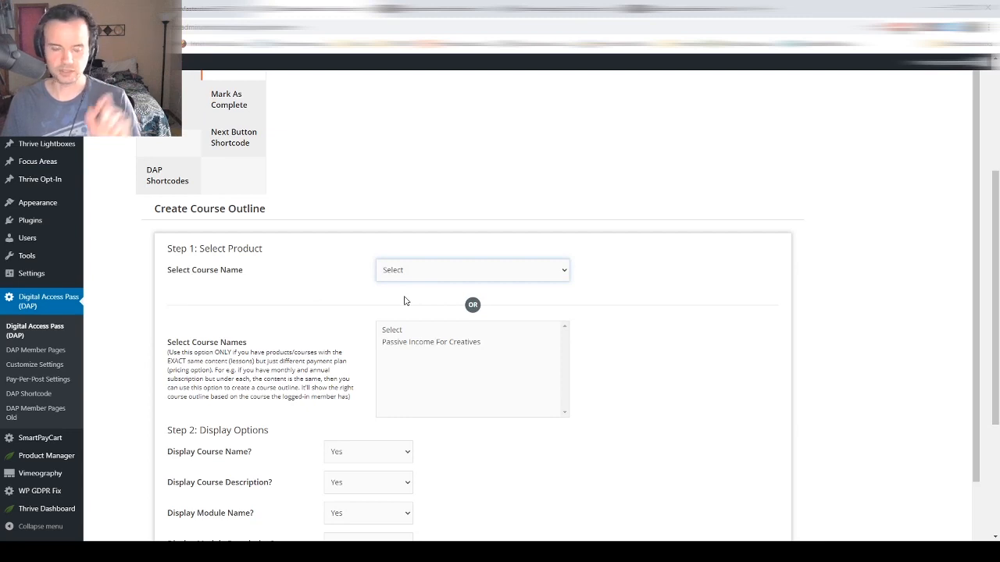
key("Down")
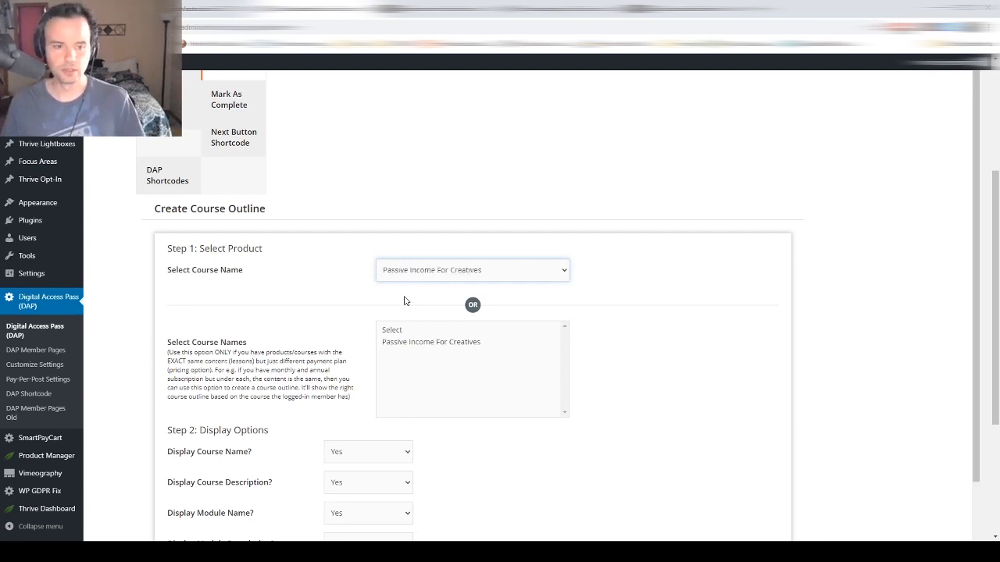
scroll(404, 301, "down", 4)
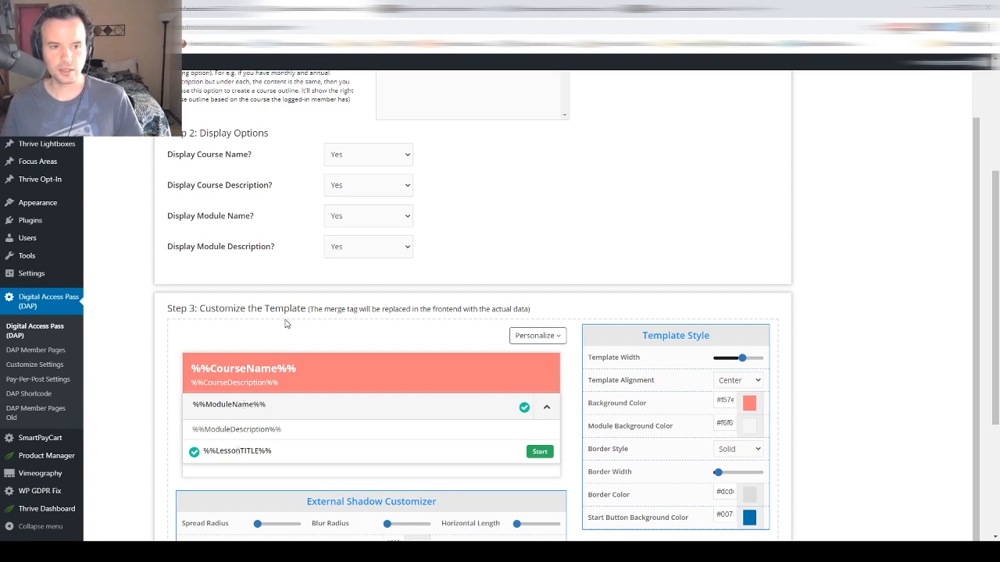
left_click(347, 220)
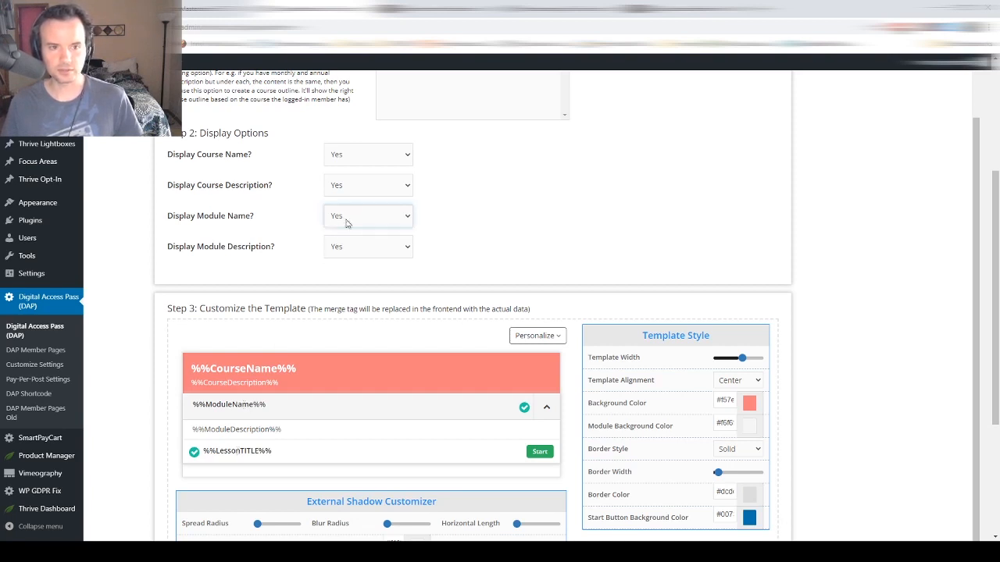
left_click(347, 246)
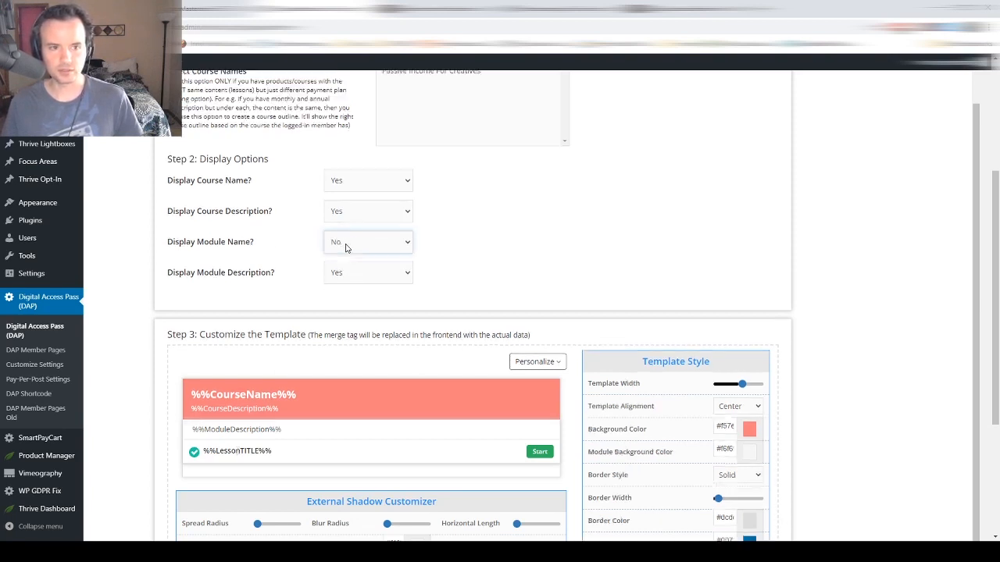
left_click(341, 308)
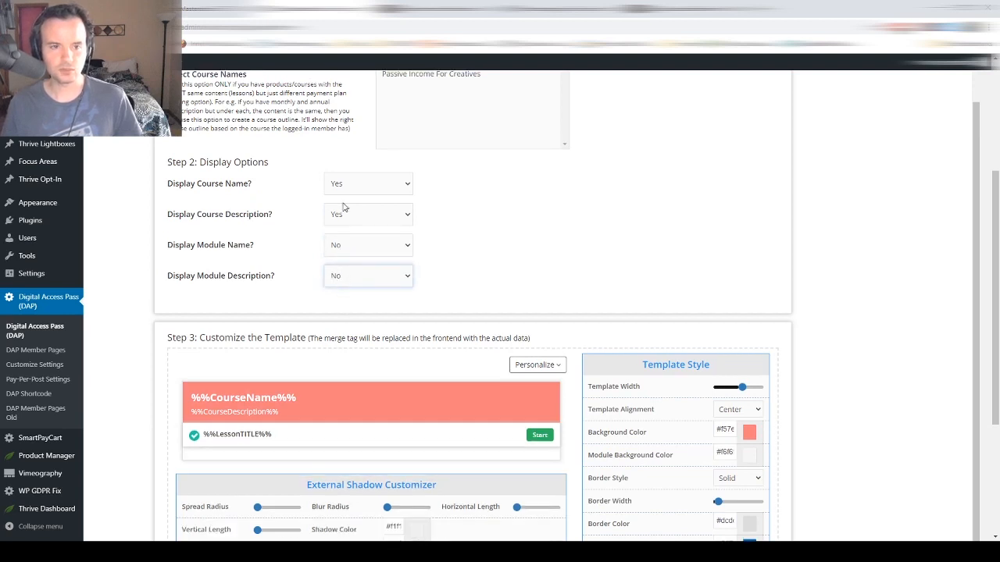
- Set the outline header background colour to dark red
scroll(580, 283, "down", 3)
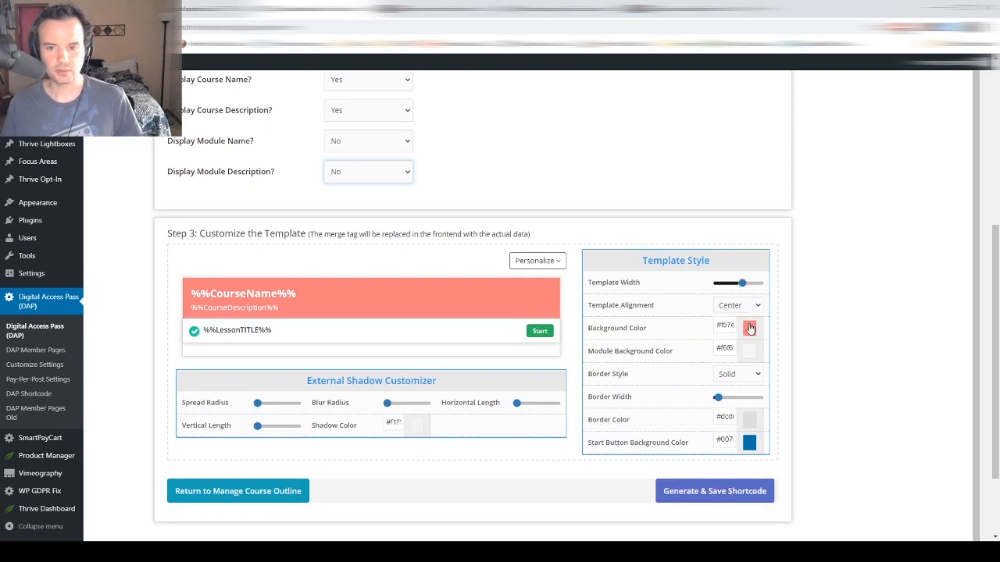
left_click(748, 329)
mouse_move(725, 359)
left_mouse_down()
mouse_move(723, 380)
mouse_move(722, 356)
left_mouse_up()
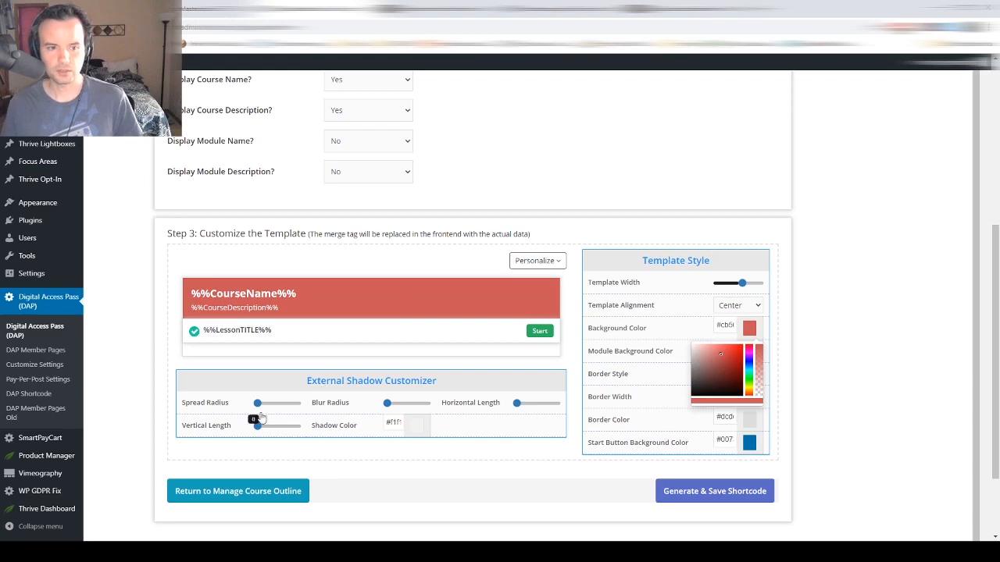
scroll(444, 221, "up", 4)
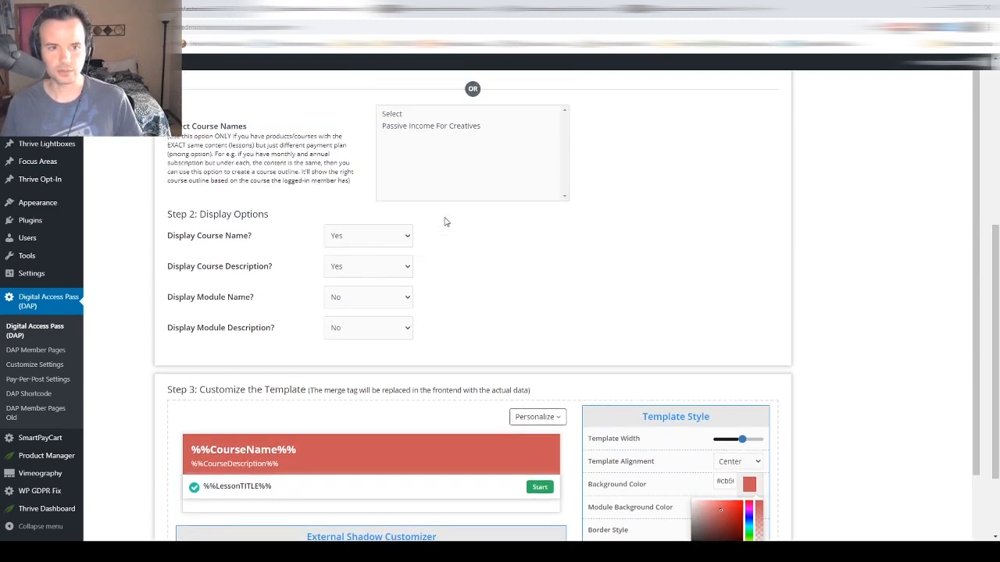
scroll(445, 221, "down", 3)
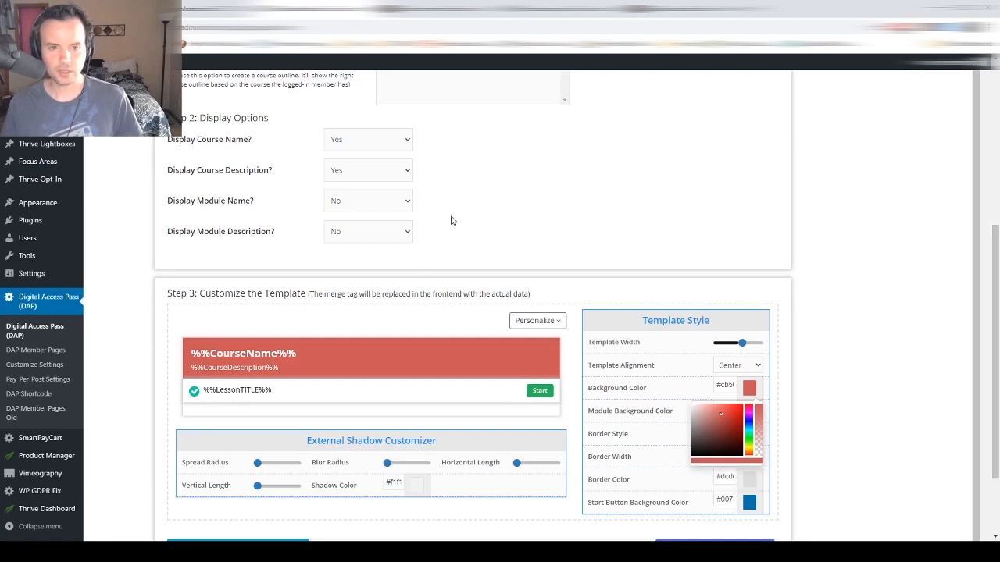
scroll(451, 221, "up", 3)
scroll(451, 221, "down", 4)
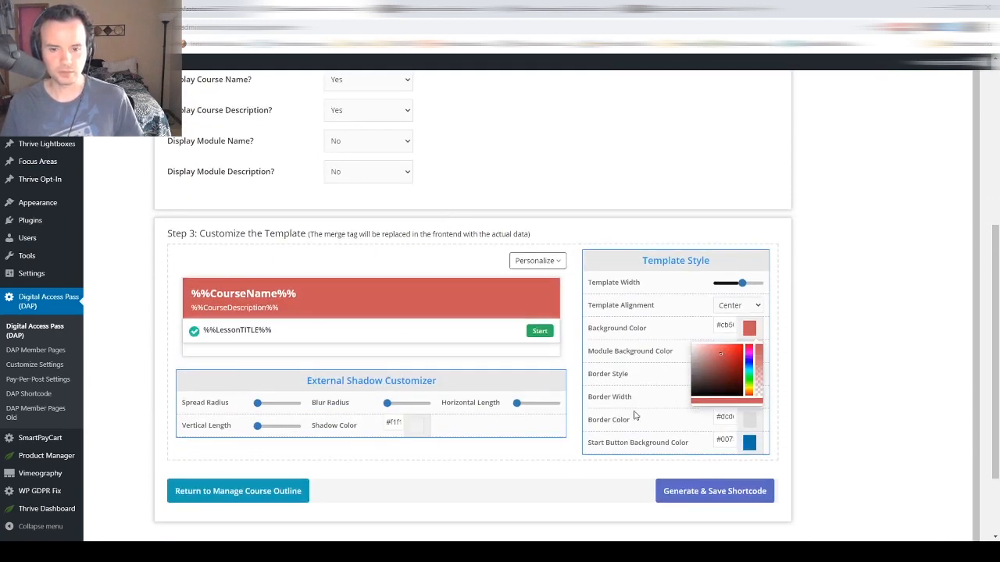
scroll(571, 112, "up", 9)
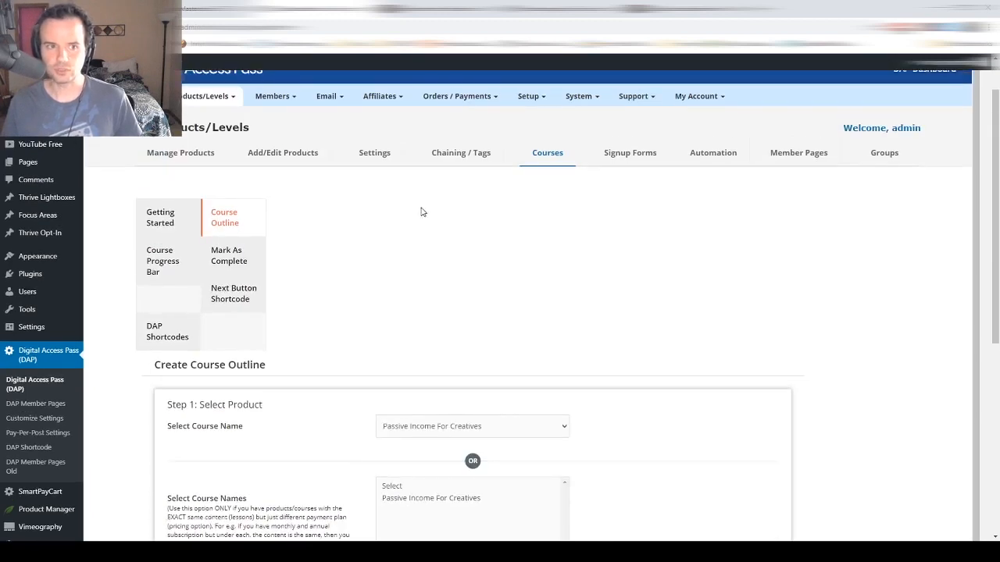
scroll(422, 211, "down", 10)
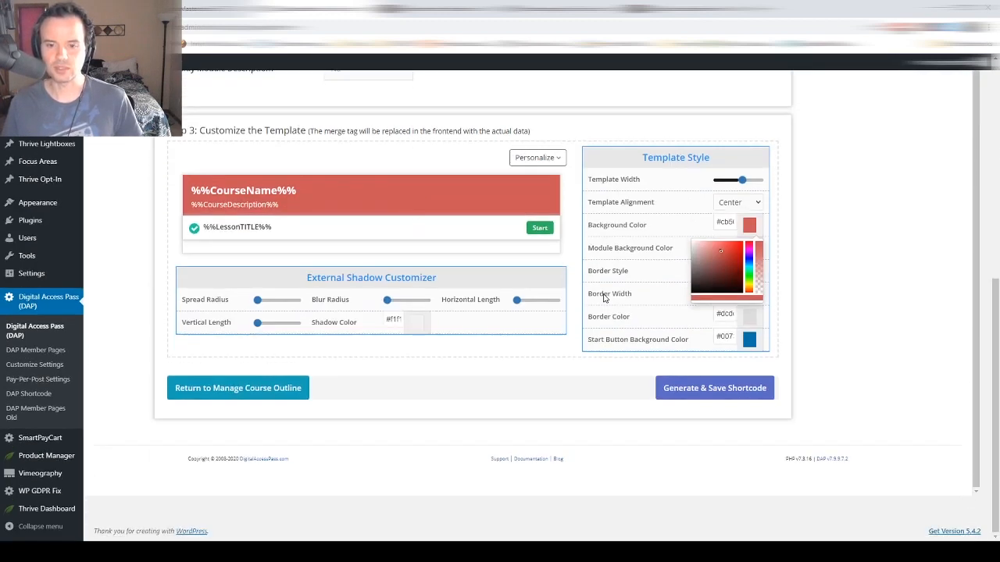
- Generate, save and copy the [DAPCourseOutline id=1][/DAPCourseOutline] shortcode, then return to Thrive Architect
left_click(716, 395)
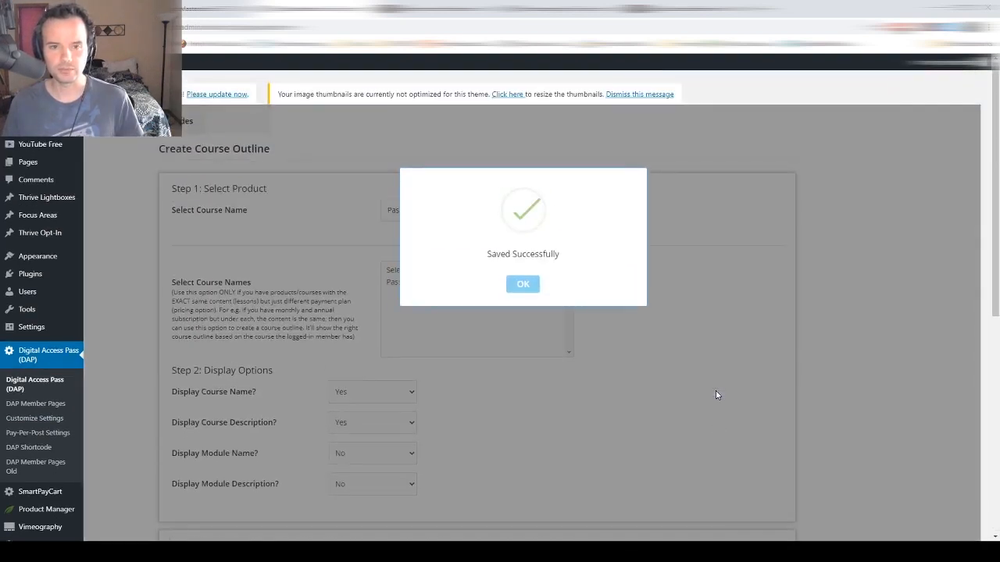
left_click(523, 284)
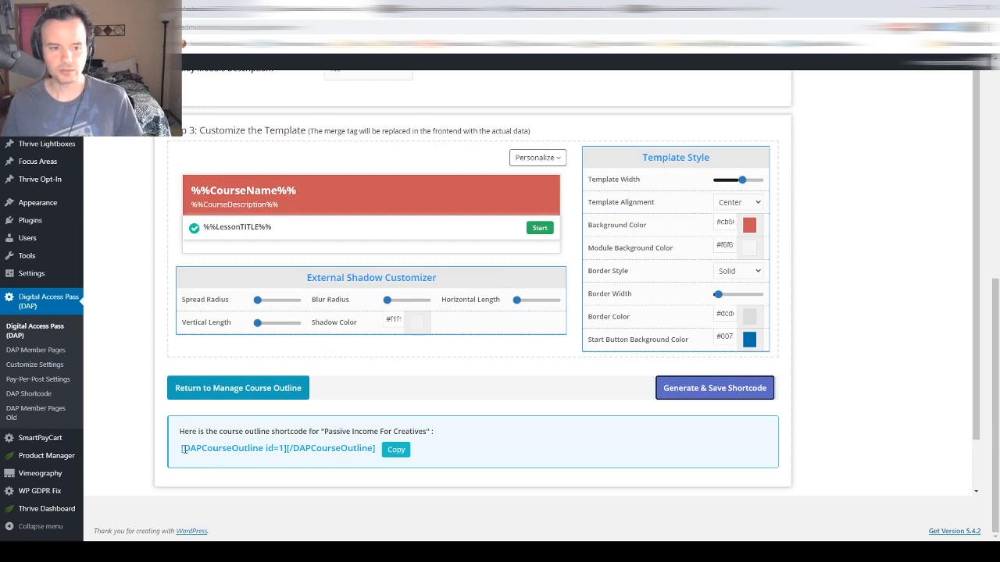
left_click_drag(182, 450, 333, 462)
key("ctrl+c")
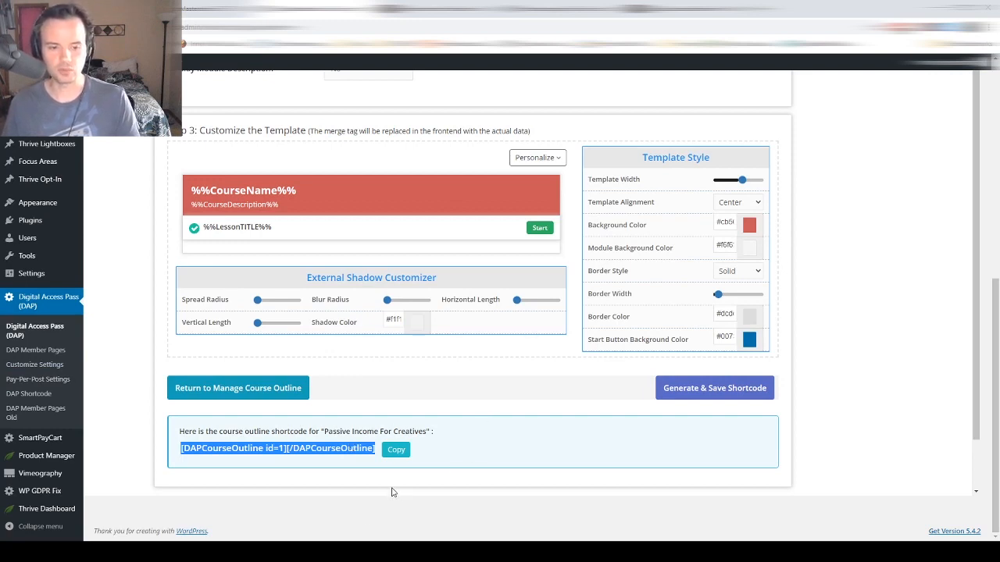
left_click(321, 523)
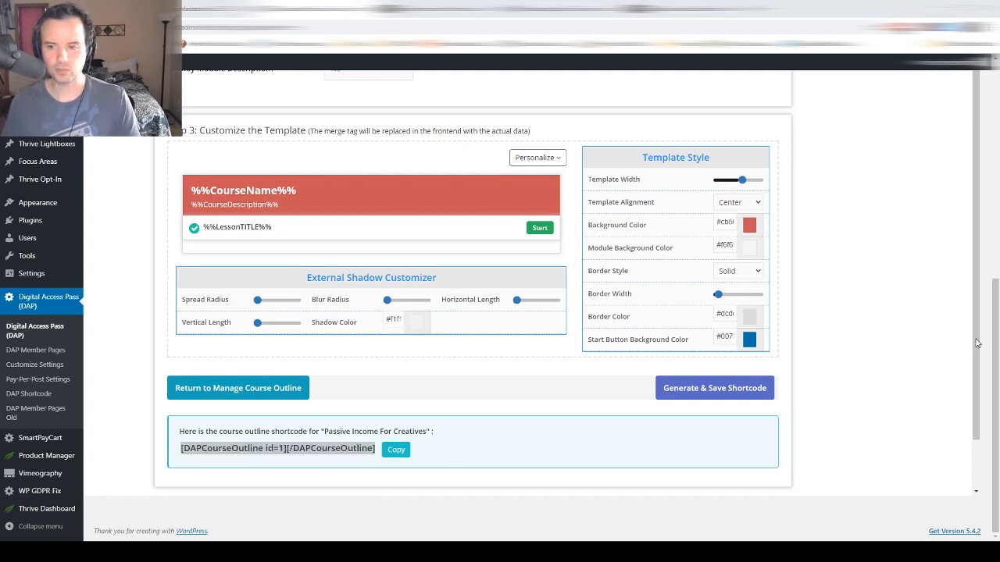
key("ctrl+Tab")
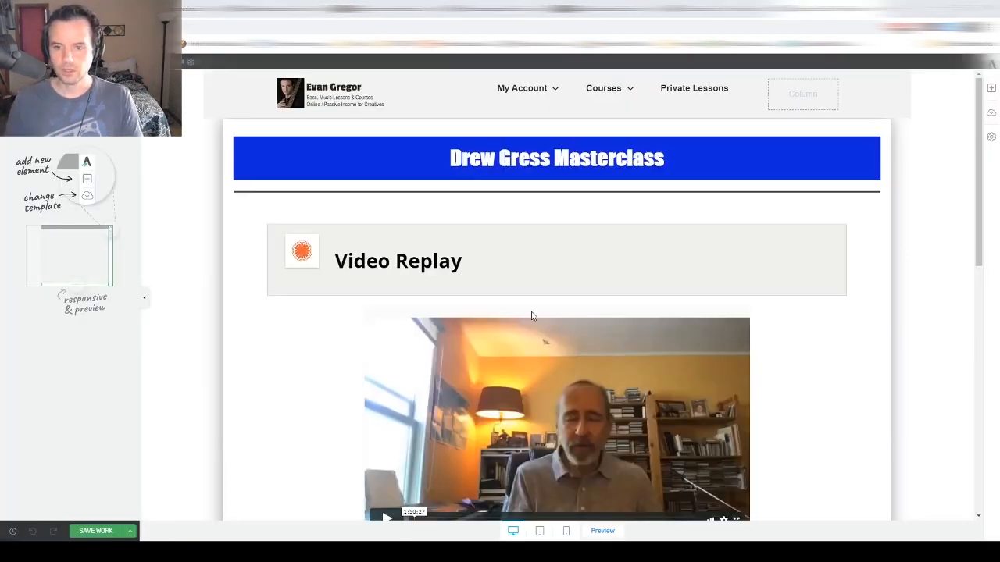
- Change the banner heading text to 'Passive Income For Creatives'
left_click(296, 320)
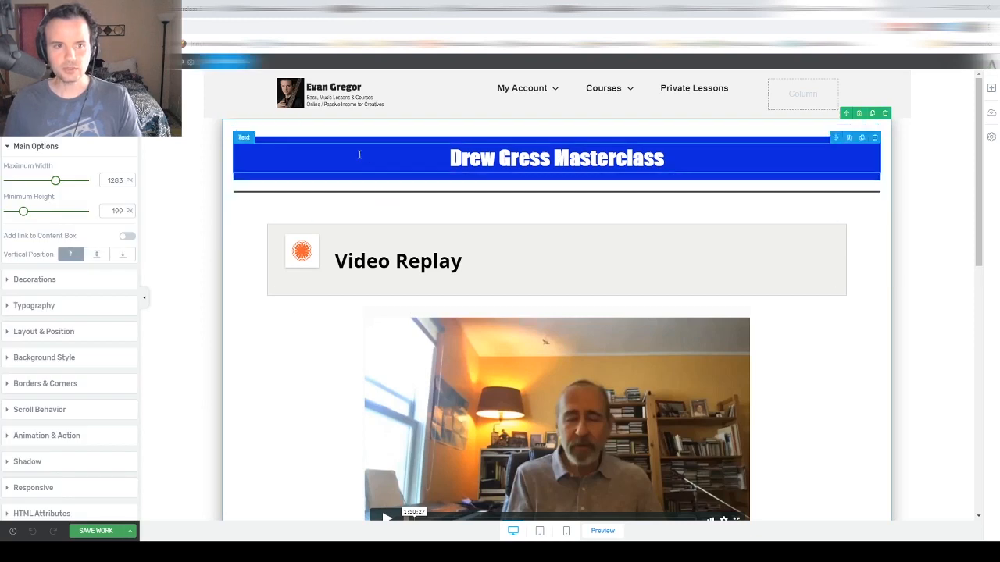
left_click_drag(443, 157, 667, 147)
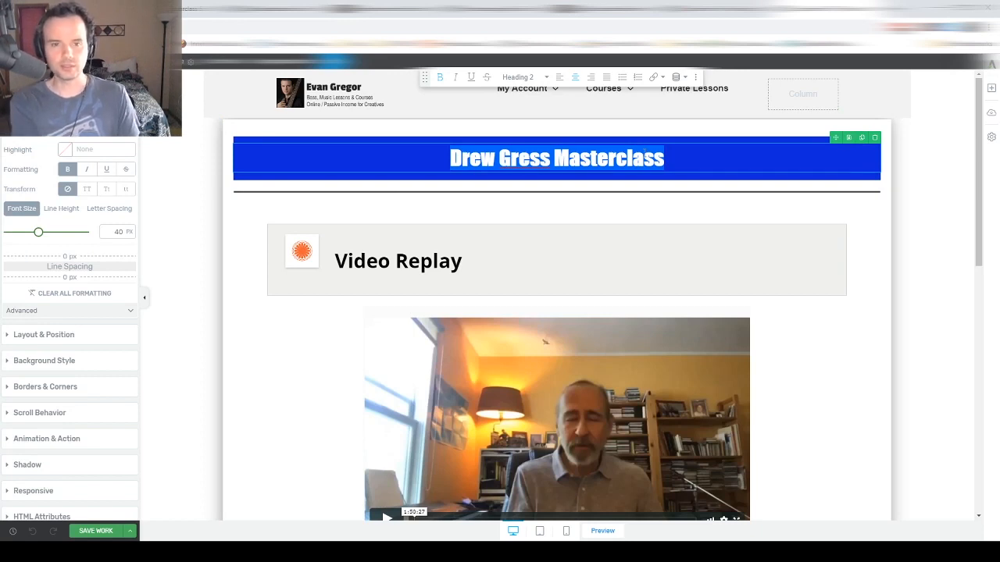
type("F")
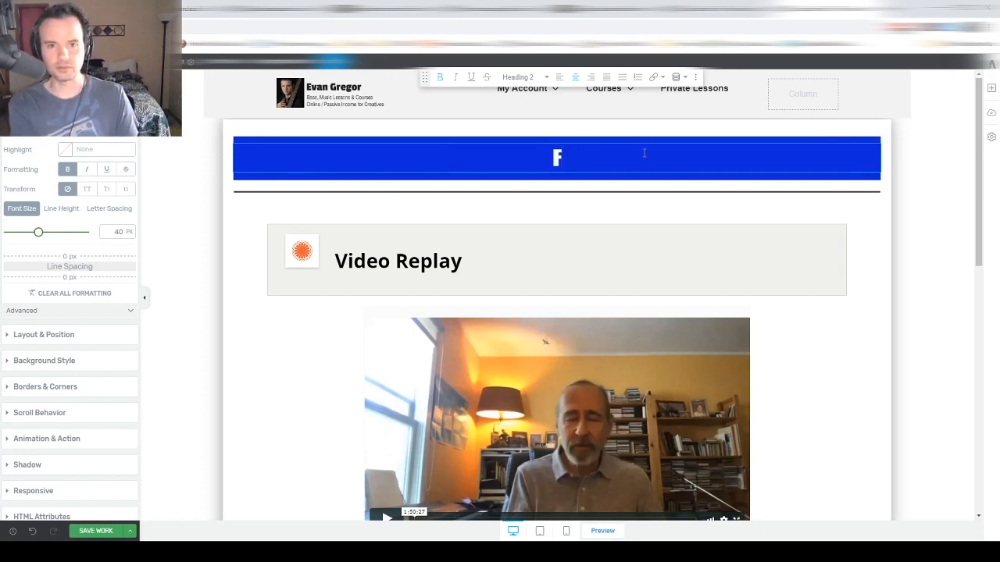
key("BackSpace")
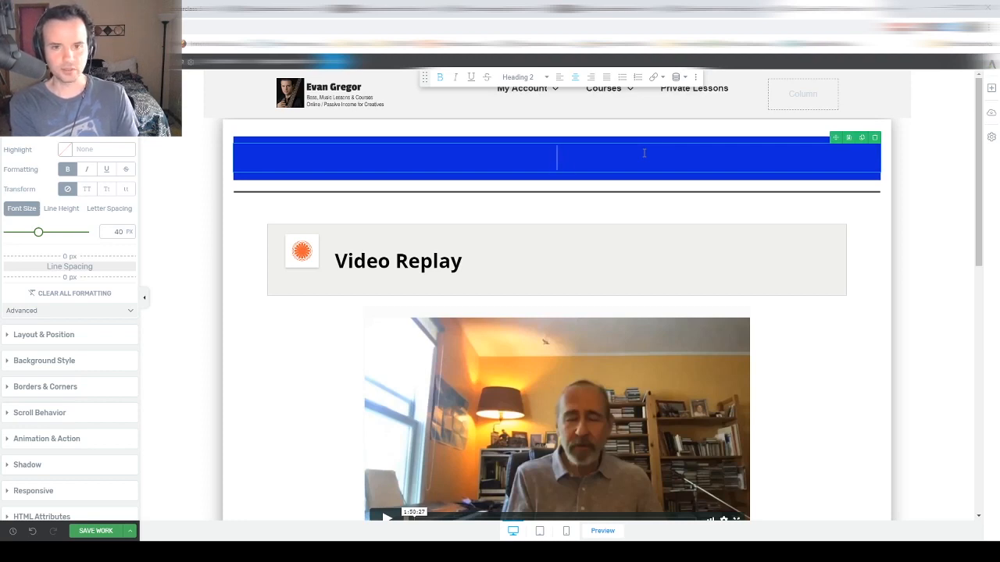
type("Passive Income F")
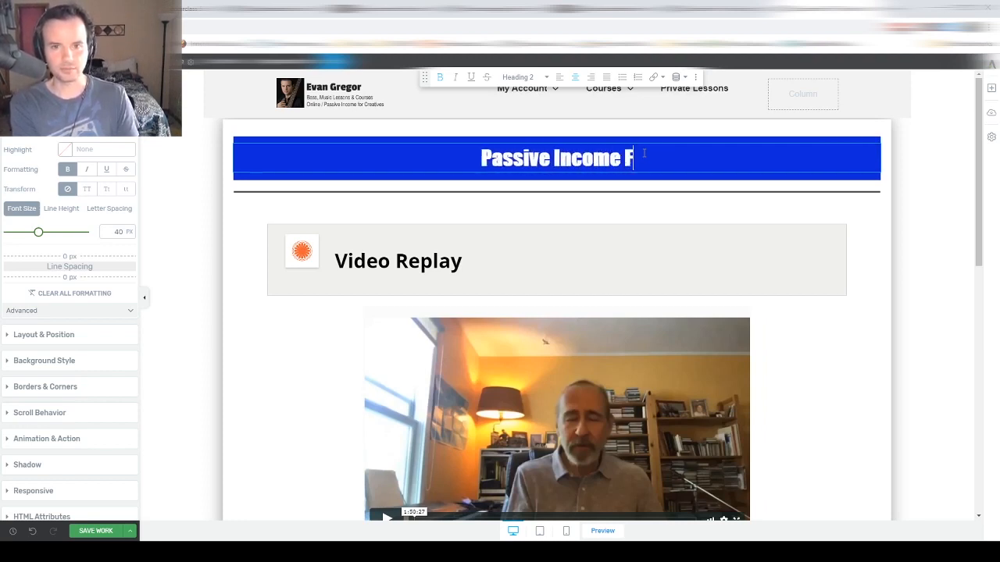
type("or Creatives")
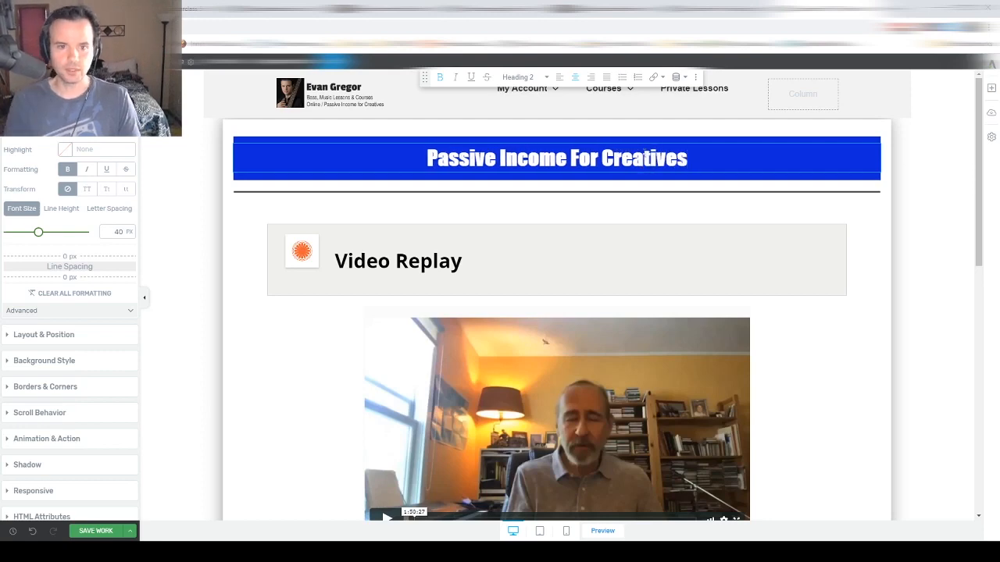
scroll(432, 265, "down", 1)
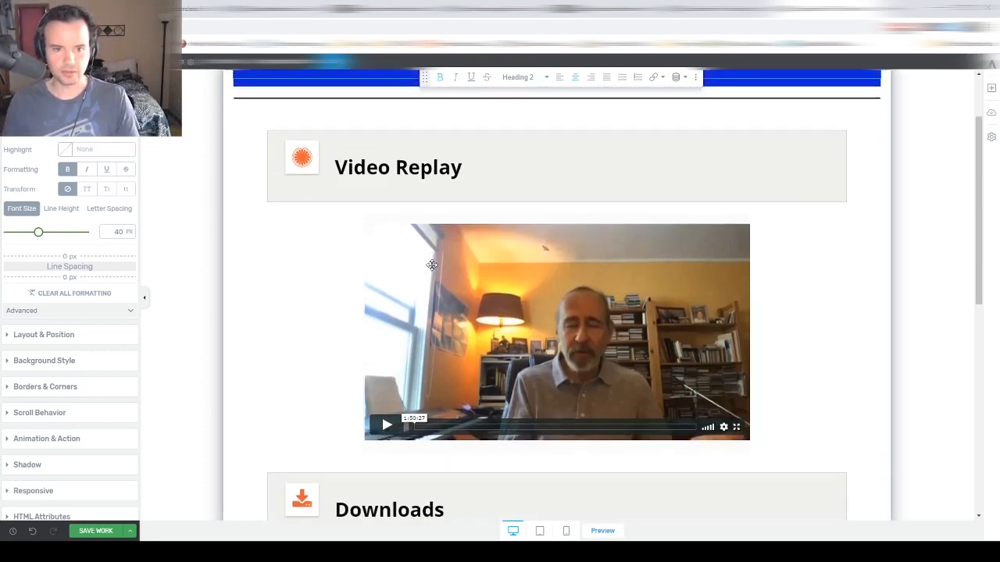
scroll(432, 265, "down", 1)
scroll(469, 289, "up", 2)
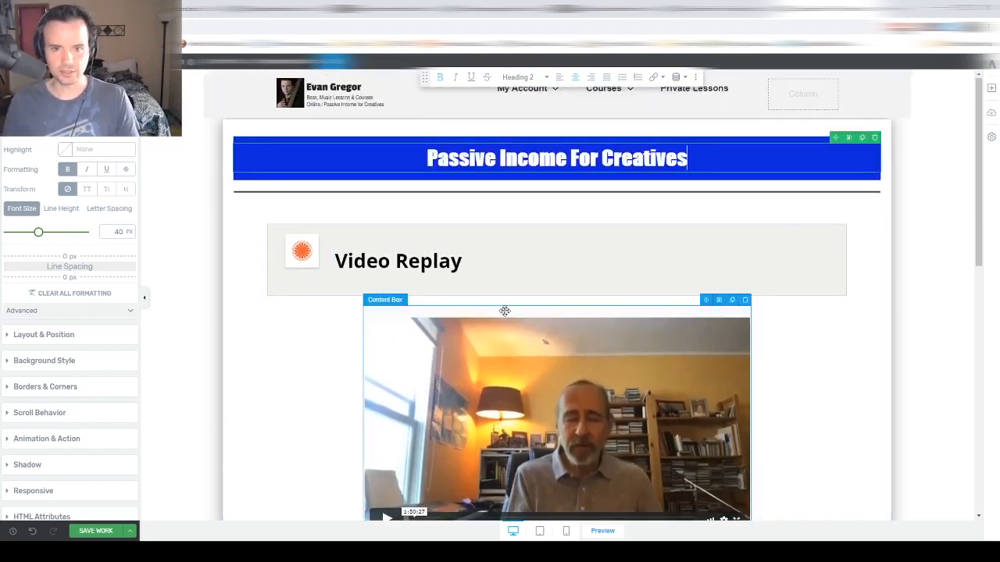
- Add a text element above the video containing the copied course outline shortcode
left_click(991, 88)
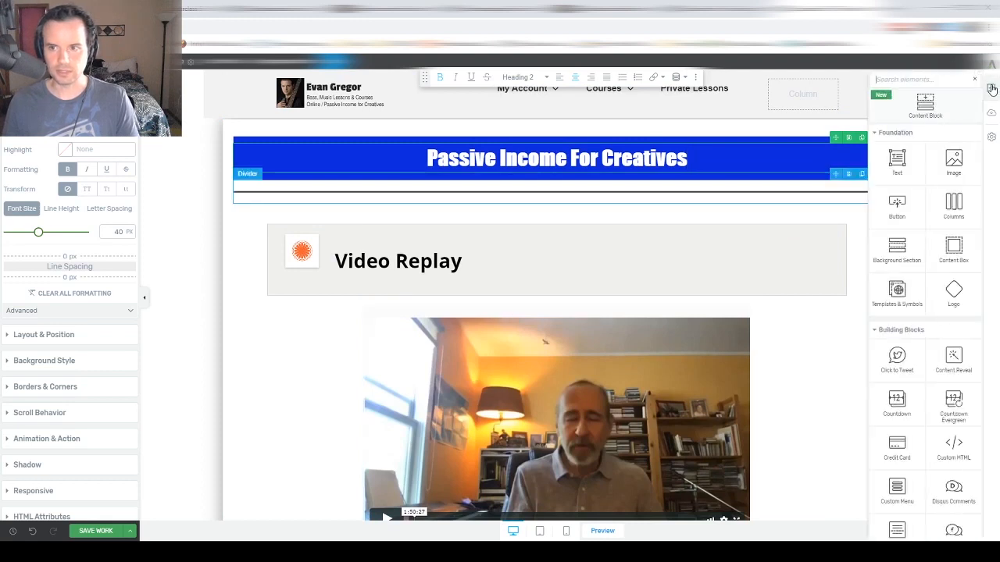
left_click_drag(897, 160, 581, 312)
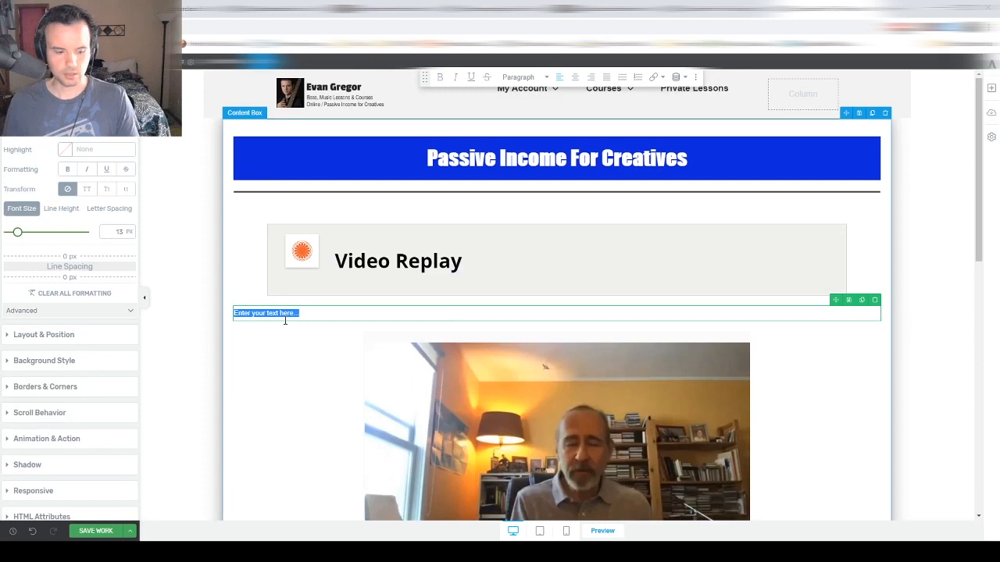
key("ctrl+v")
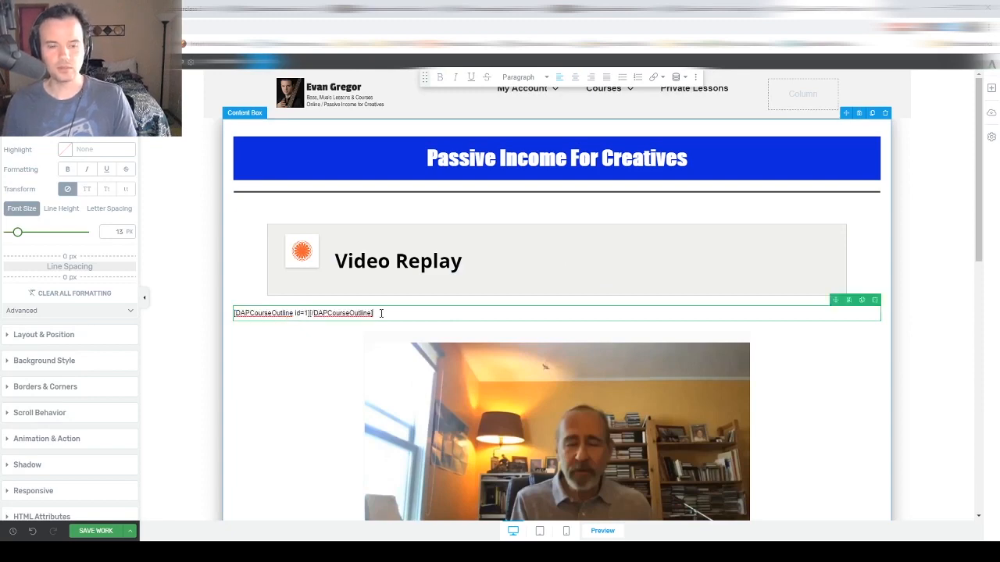
left_click(269, 11)
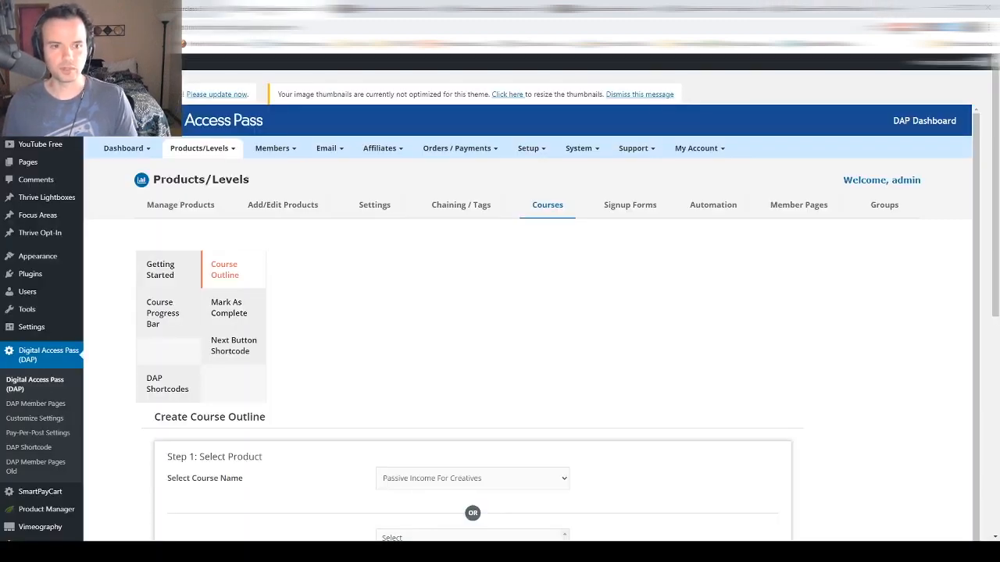
scroll(429, 261, "down", 7)
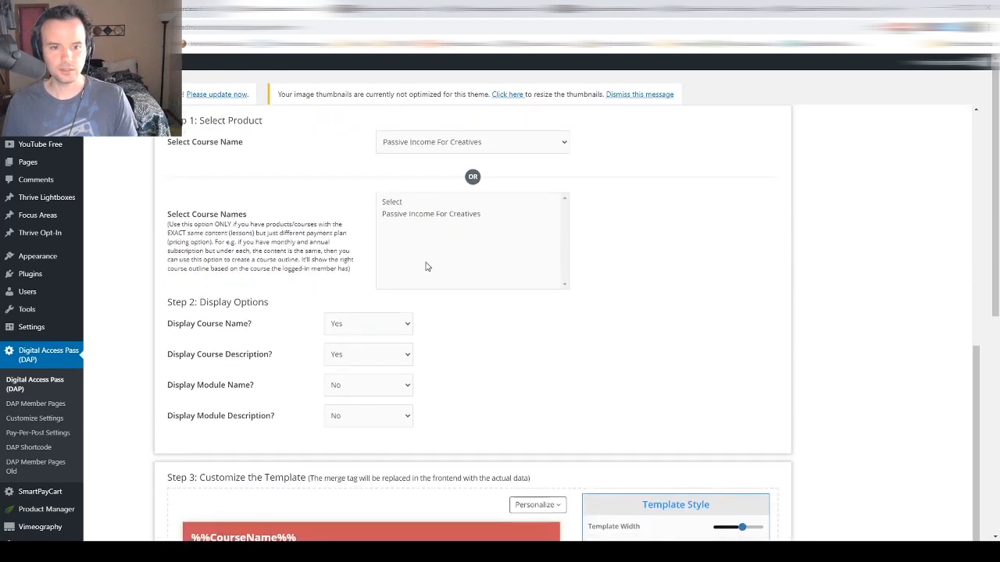
scroll(336, 259, "down", 3)
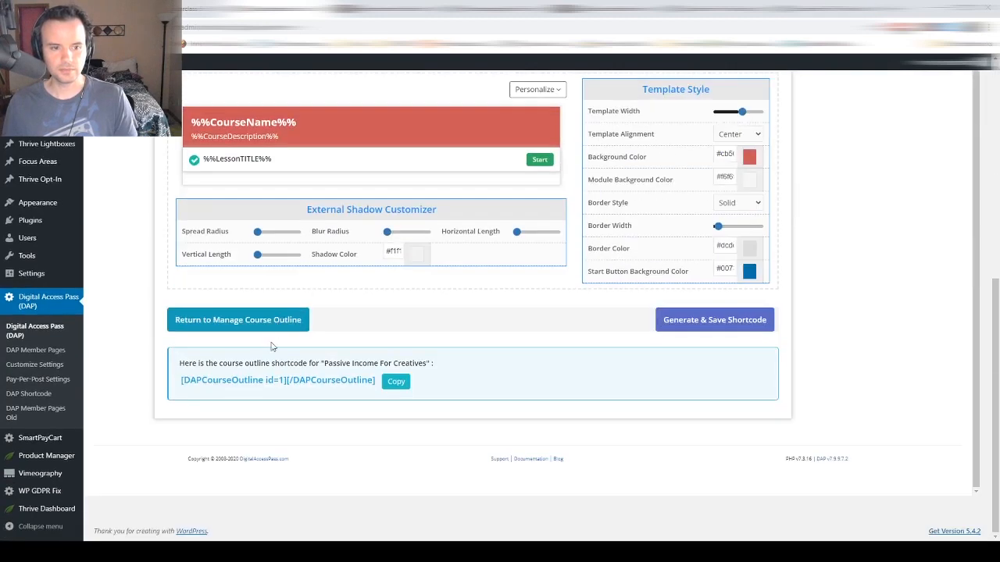
left_click(396, 382)
left_click(818, 10)
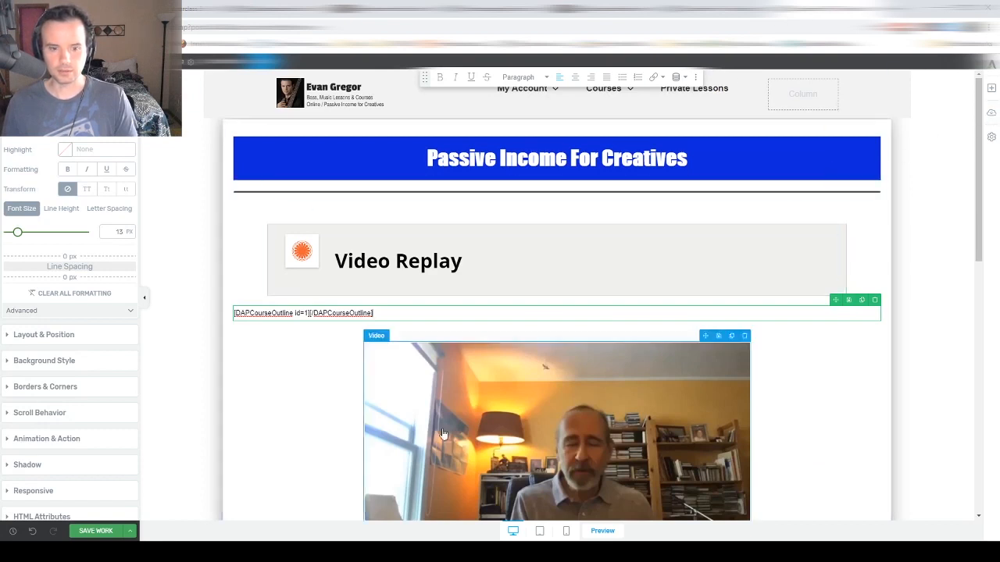
- Save the page and preview it
left_click(90, 534)
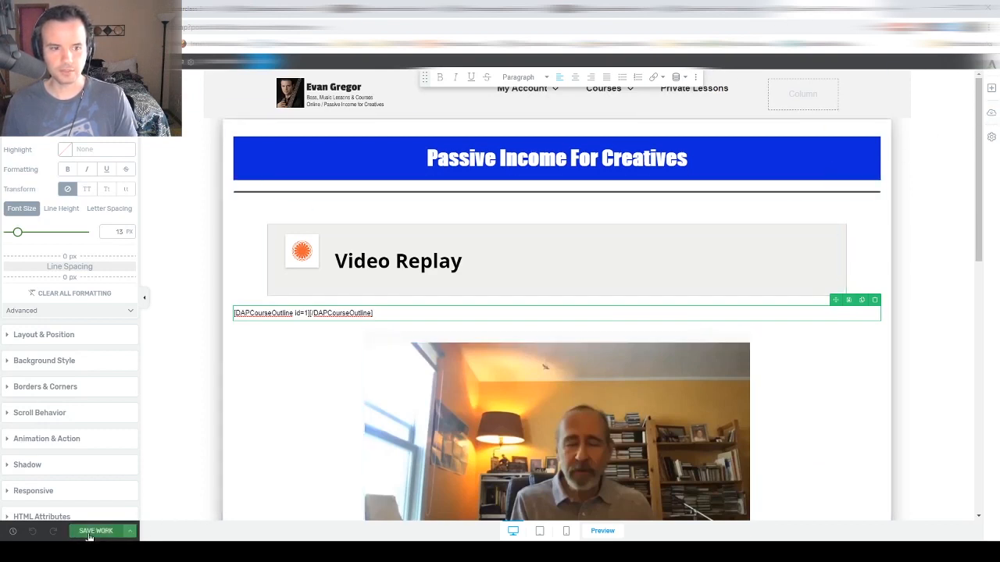
left_click(132, 534)
left_click(86, 465)
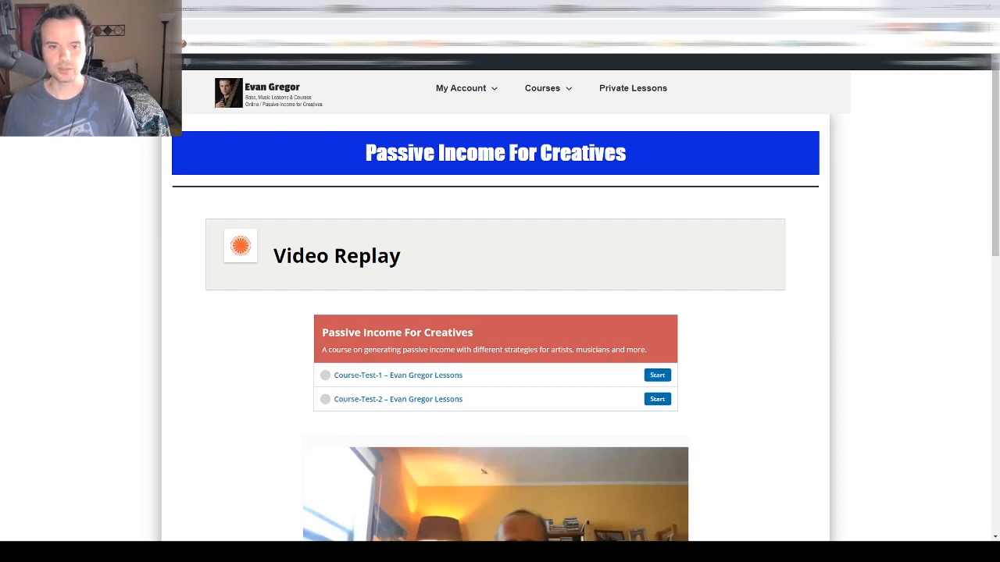
- Check the live page's Passive Income For Creatives outline title, description and Course-Test lessons
left_click_drag(323, 333, 469, 334)
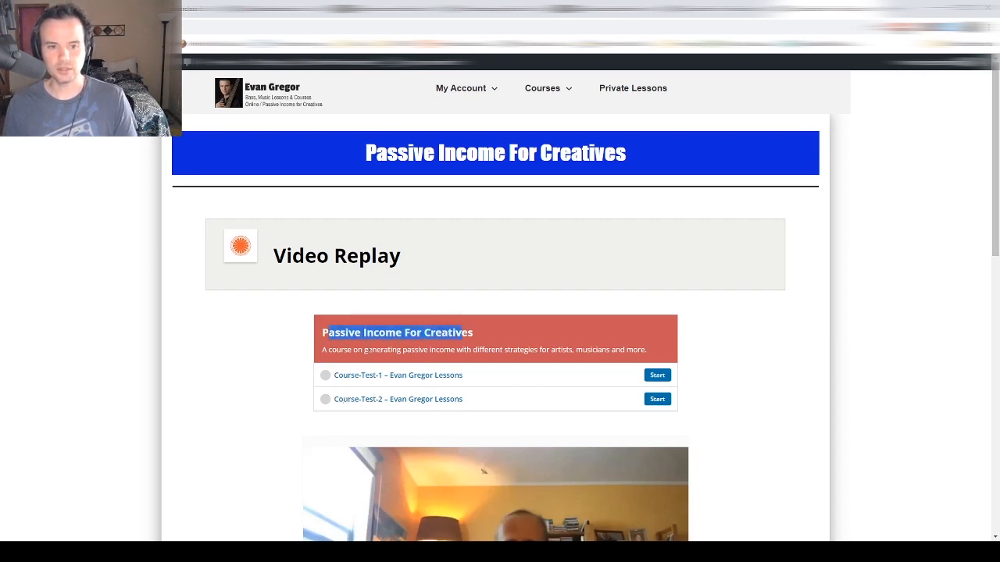
left_click_drag(357, 350, 625, 359)
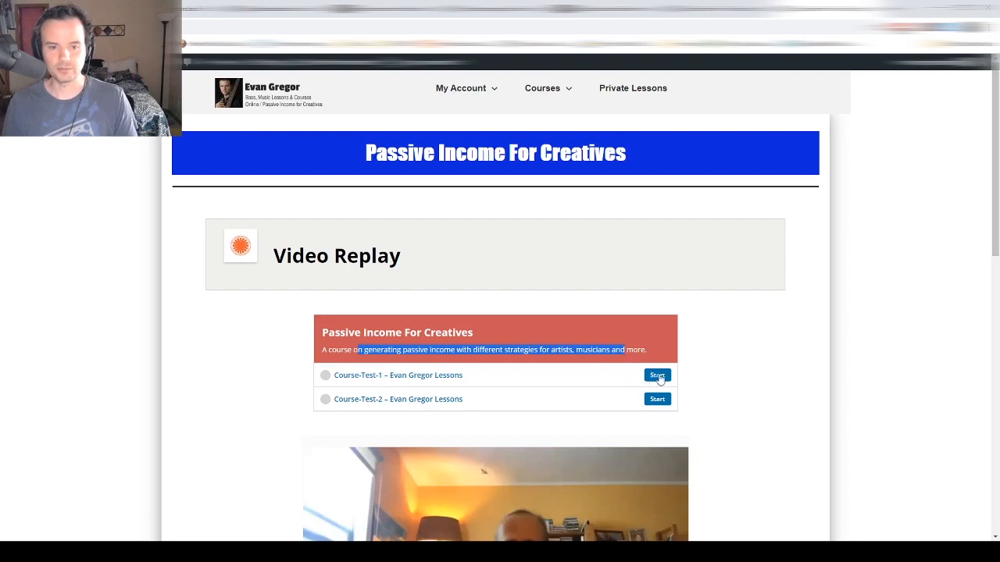
scroll(607, 375, "down", 1)
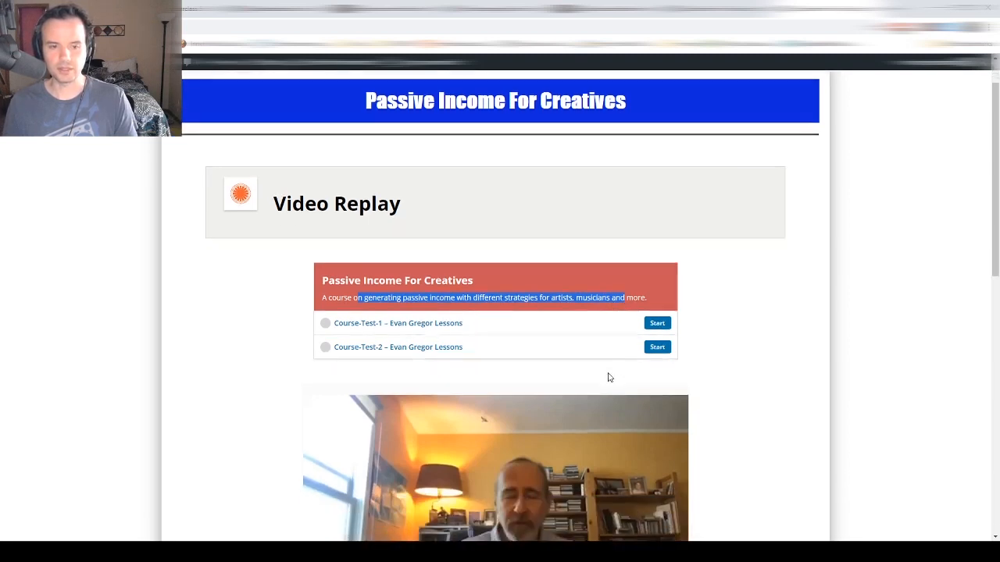
scroll(602, 380, "up", 1)
scroll(617, 379, "down", 1)
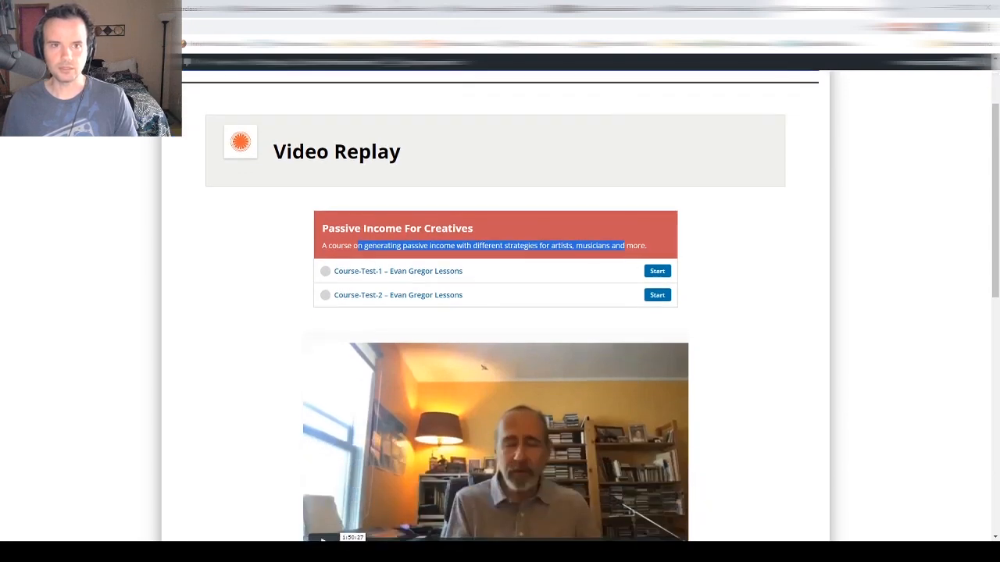
- Copy the [DAPLessonComplete course_id=5 ][/DAPLessonComplete] Mark As Complete shortcode and return to the live page
left_click(261, 9)
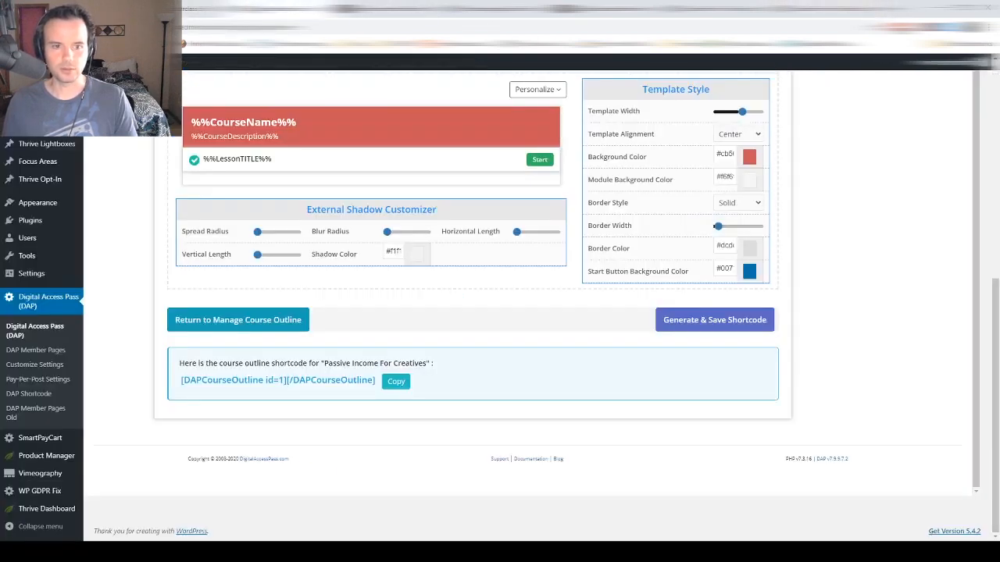
scroll(331, 255, "up", 10)
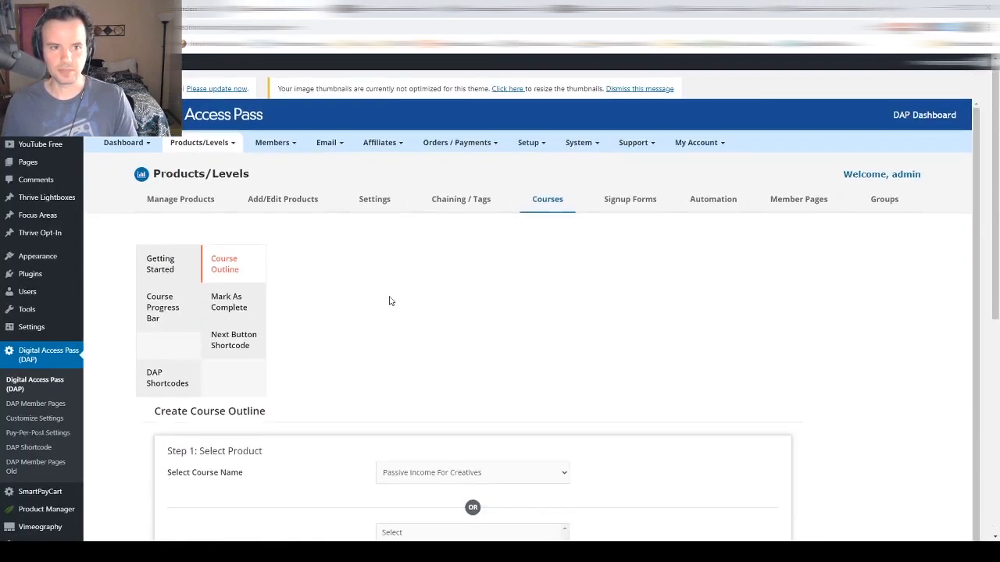
left_click(234, 310)
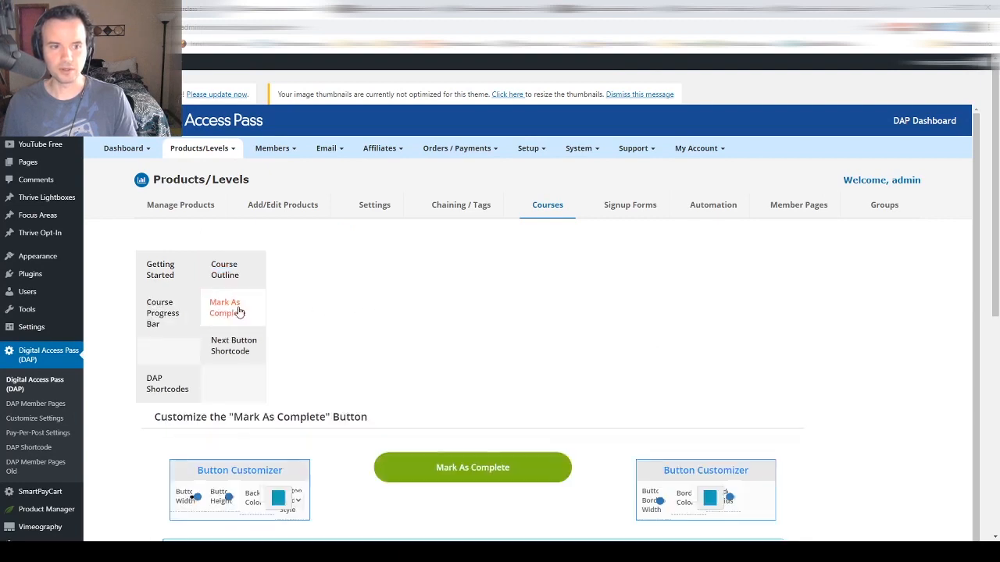
scroll(352, 323, "down", 1)
scroll(480, 474, "down", 1)
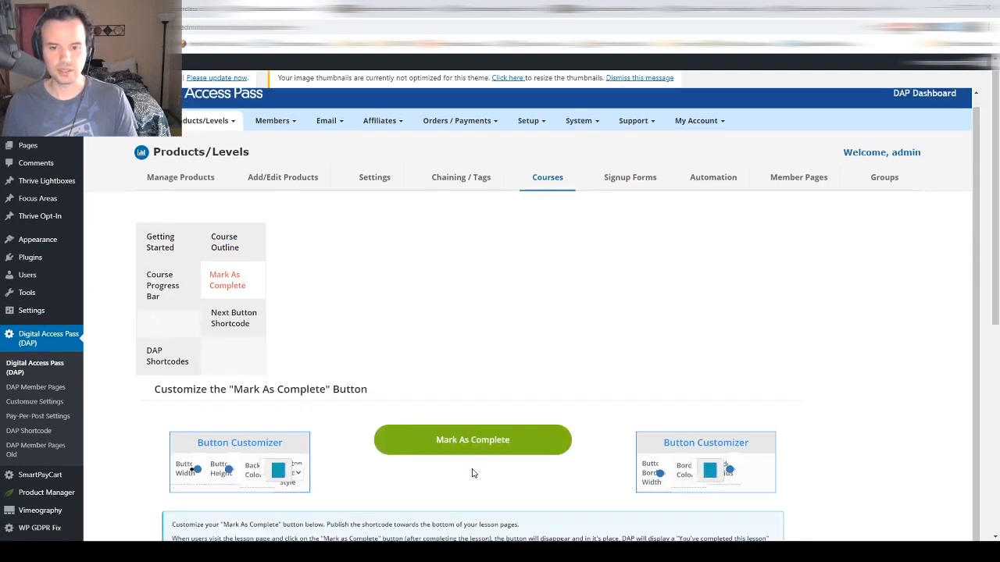
scroll(472, 474, "down", 3)
scroll(663, 292, "down", 3)
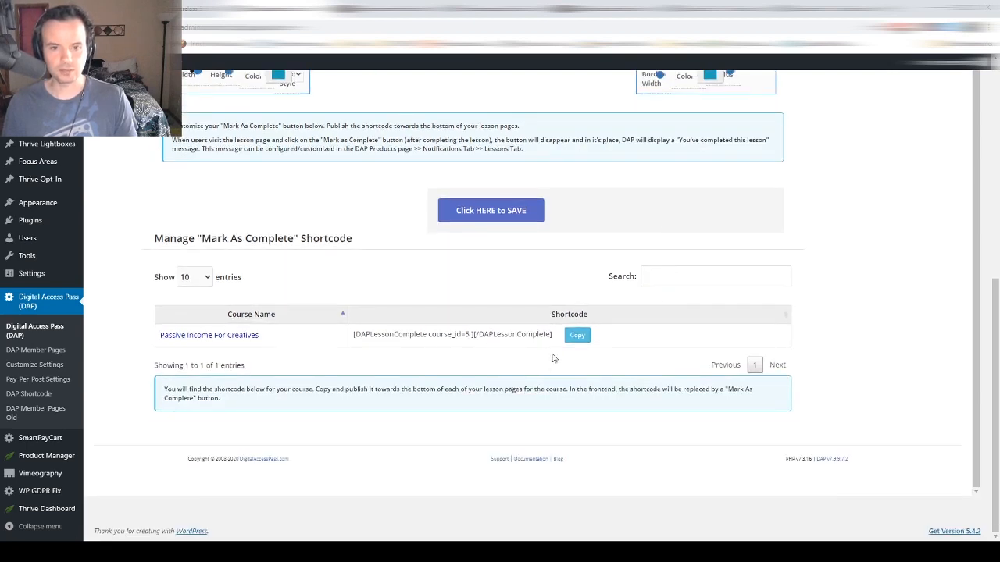
left_click(576, 339)
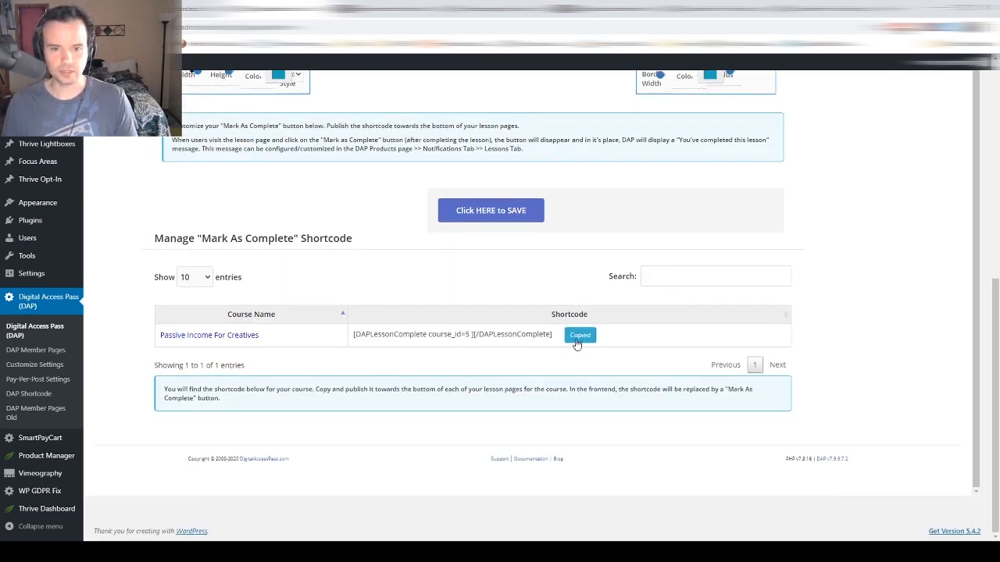
scroll(449, 316, "up", 5)
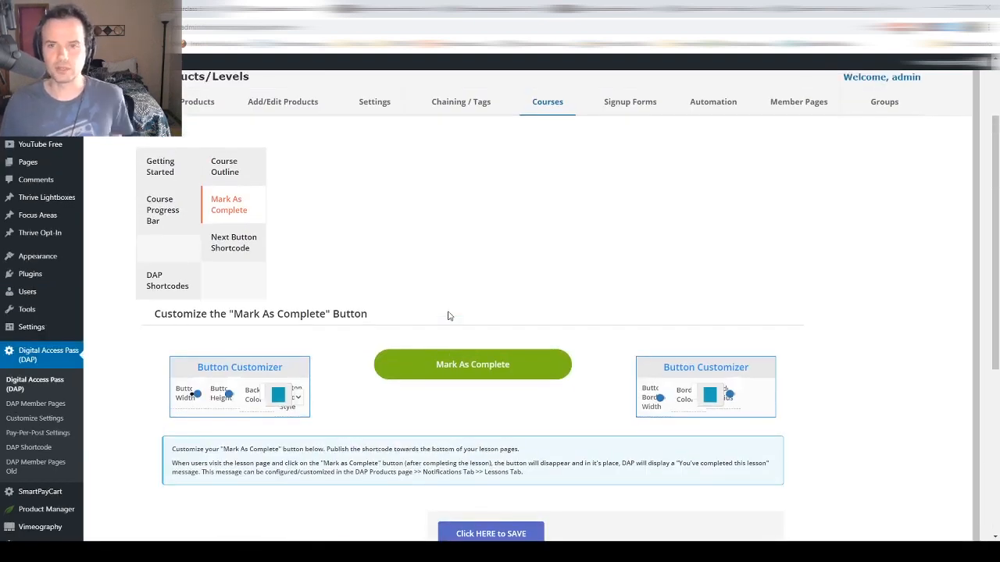
left_click(826, 9)
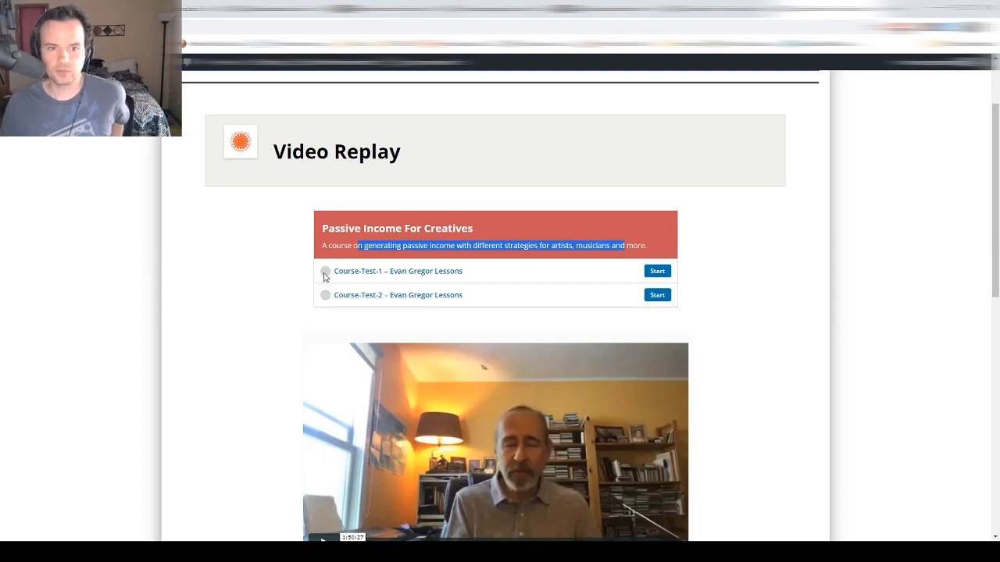
scroll(391, 302, "down", 7)
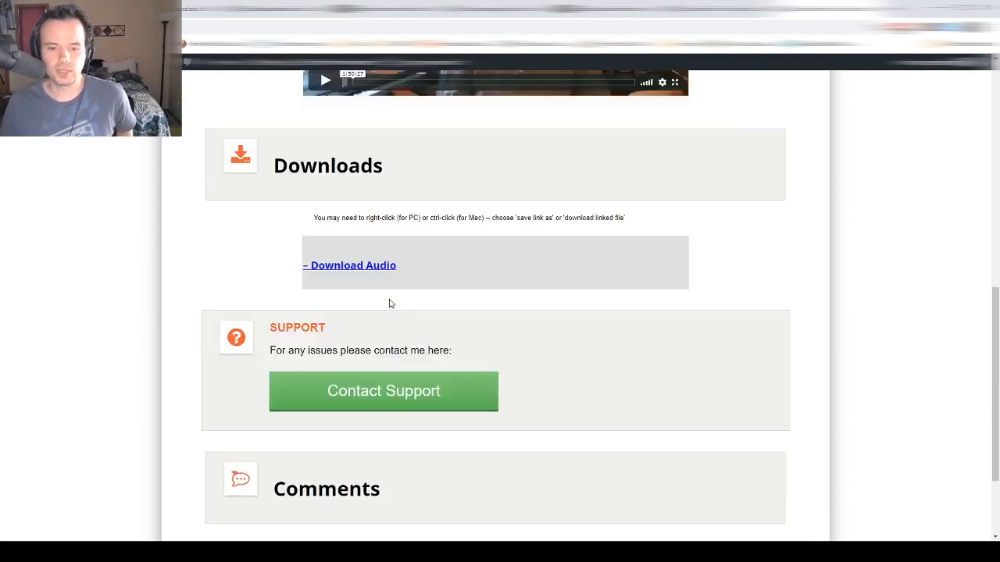
scroll(461, 369, "up", 5)
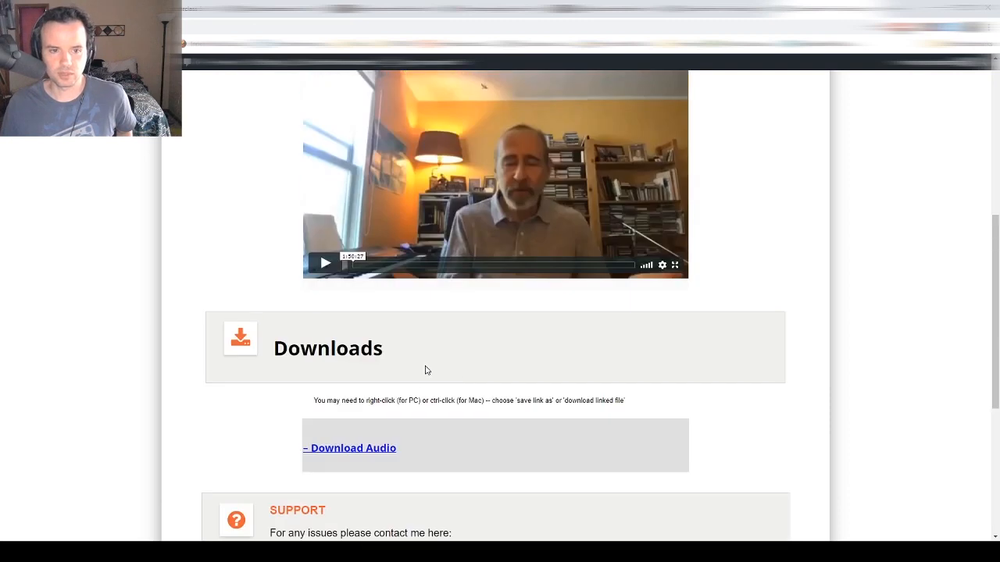
scroll(465, 434, "up", 3)
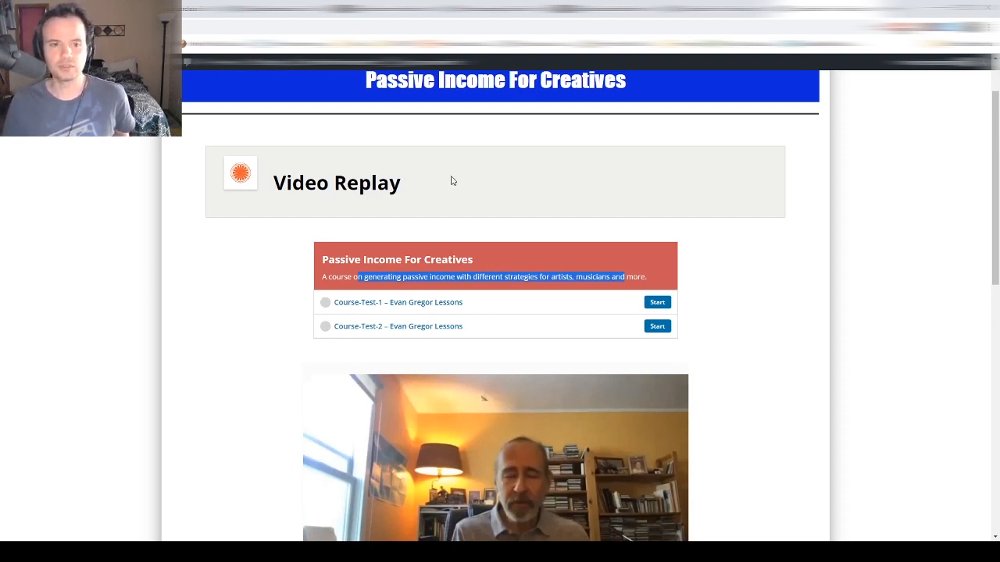
scroll(451, 180, "down", 2)
scroll(451, 180, "up", 4)
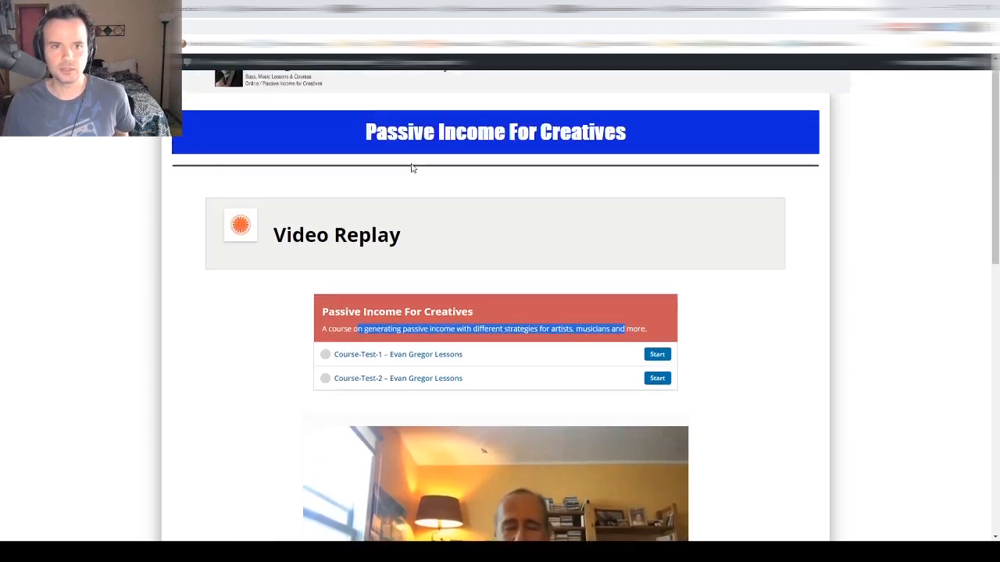
- In the Thrive Architect editor, rename the Video Replay heading to 'Welcome'
left_click(344, 62)
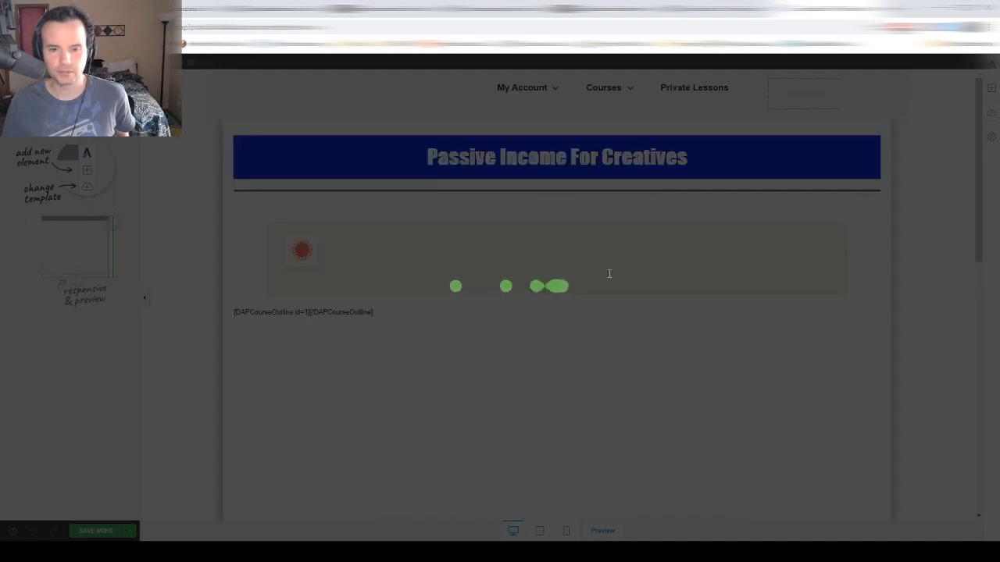
scroll(608, 286, "down", 3)
scroll(602, 286, "up", 3)
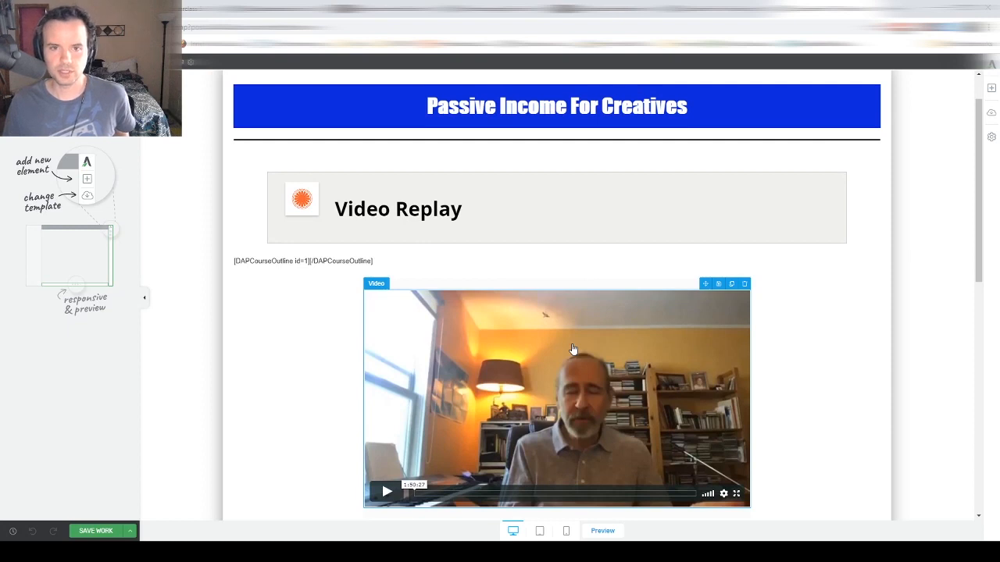
double_click(473, 204)
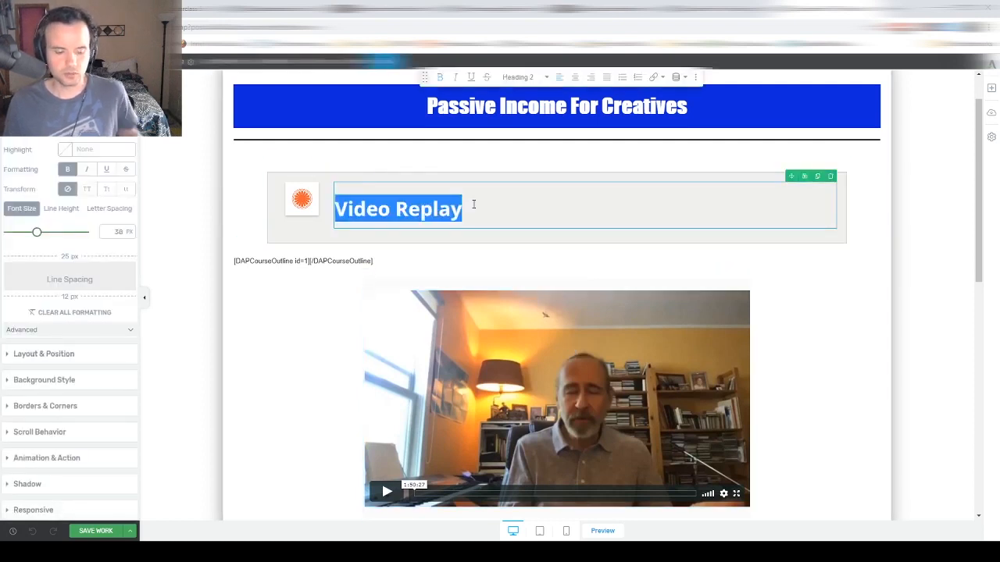
type("Welcome")
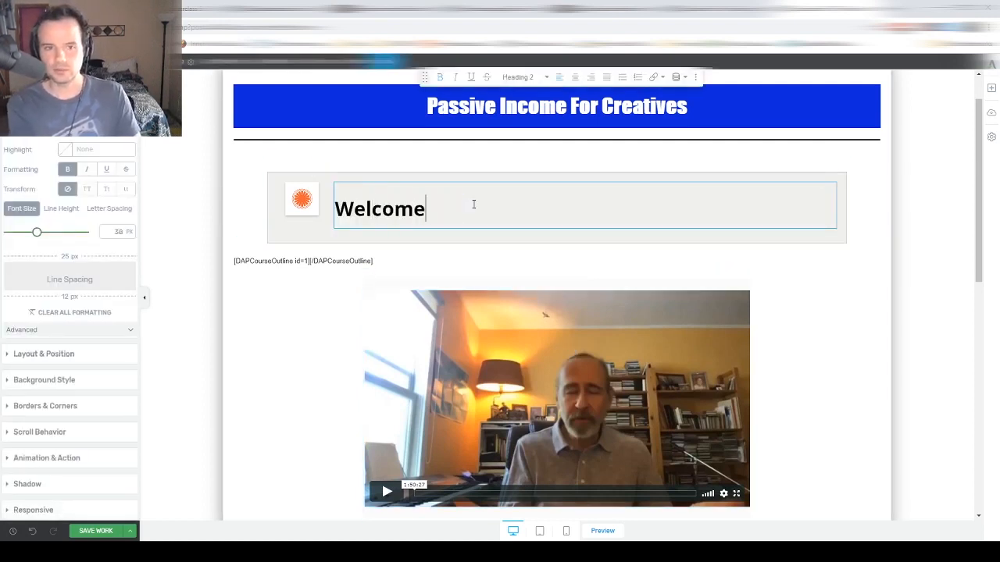
left_click(476, 159)
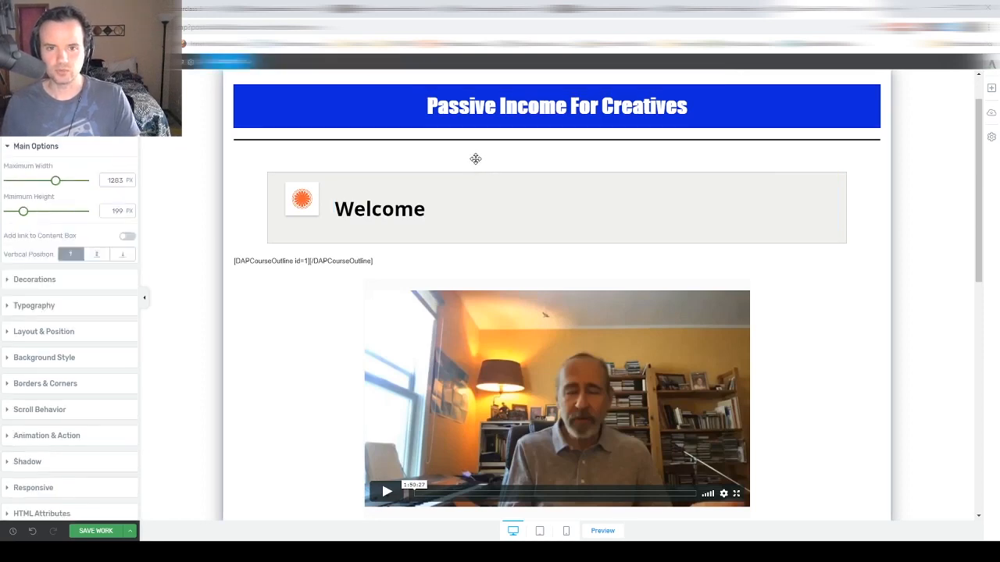
scroll(476, 161, "down", 4)
scroll(477, 168, "up", 5)
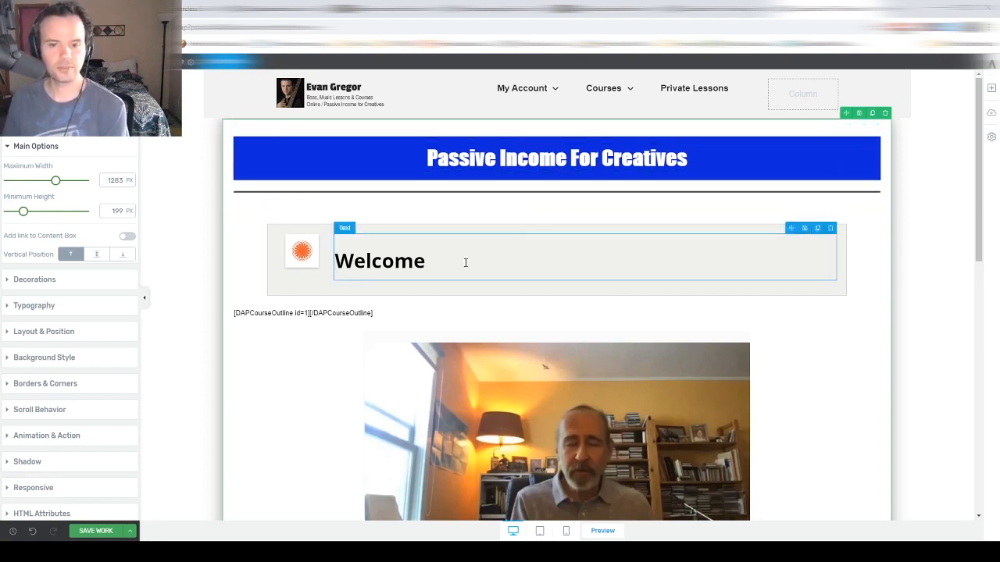
scroll(465, 262, "down", 1)
scroll(465, 263, "up", 1)
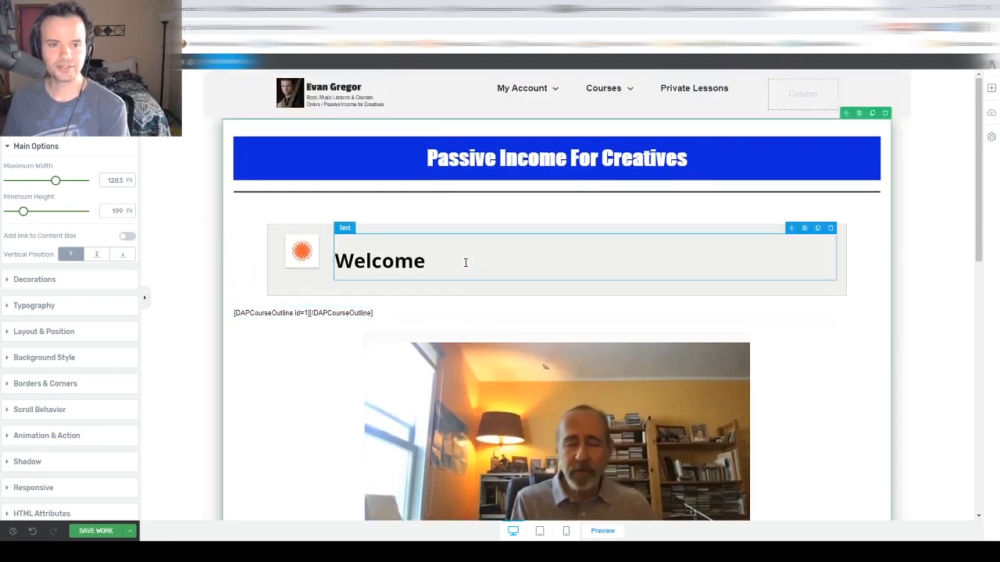
scroll(465, 263, "down", 3)
scroll(464, 261, "up", 3)
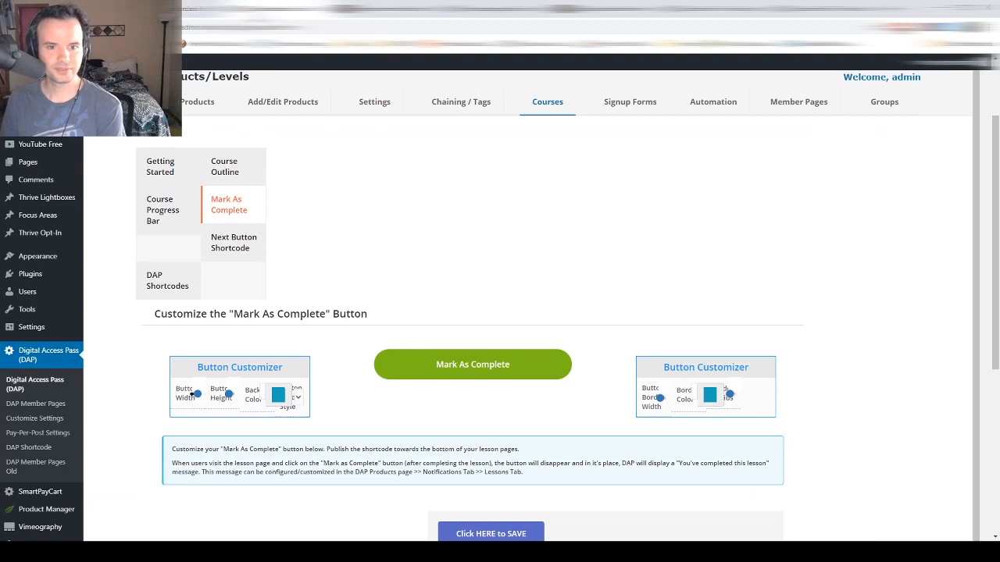
scroll(415, 329, "up", 2)
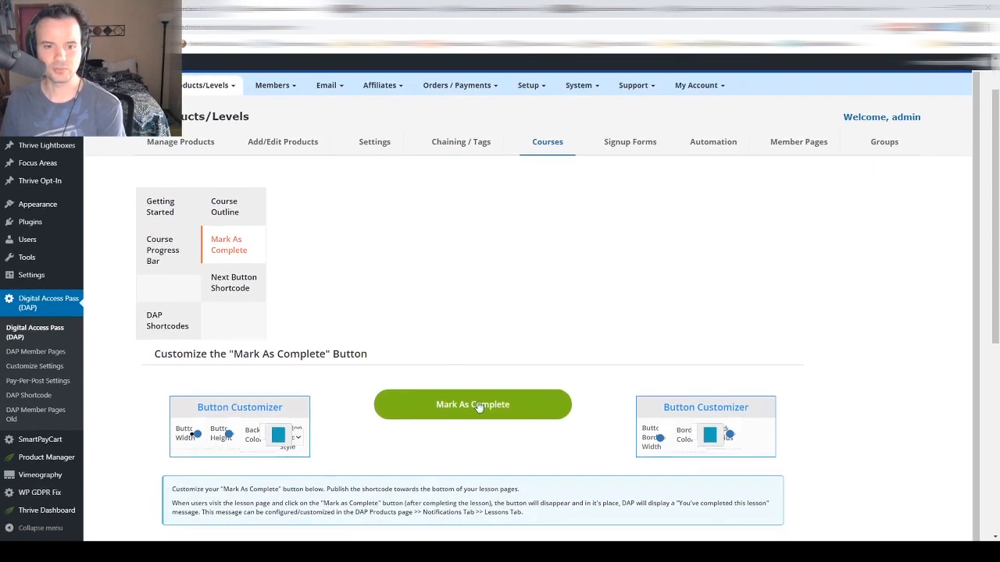
scroll(439, 355, "up", 1)
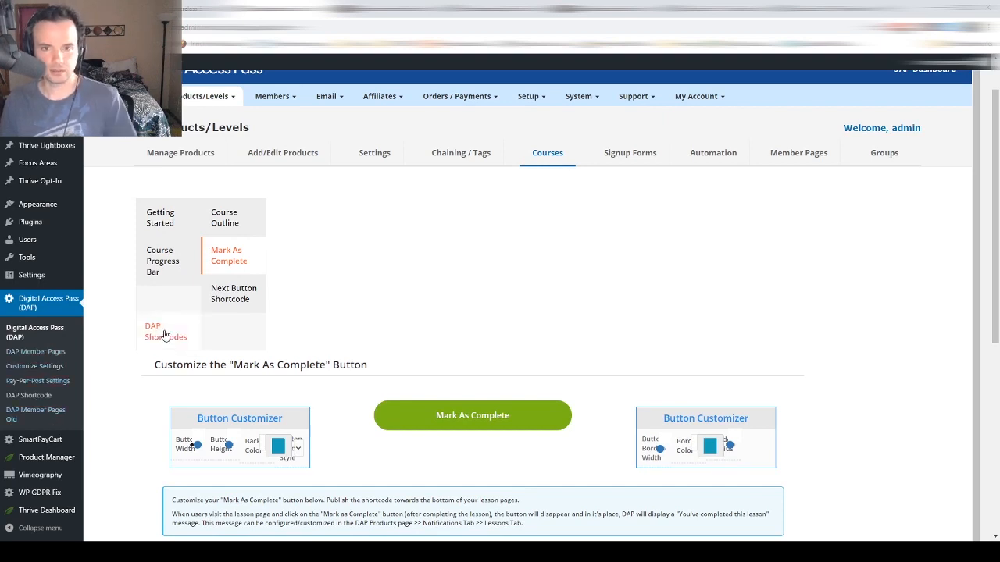
scroll(165, 334, "down", 1)
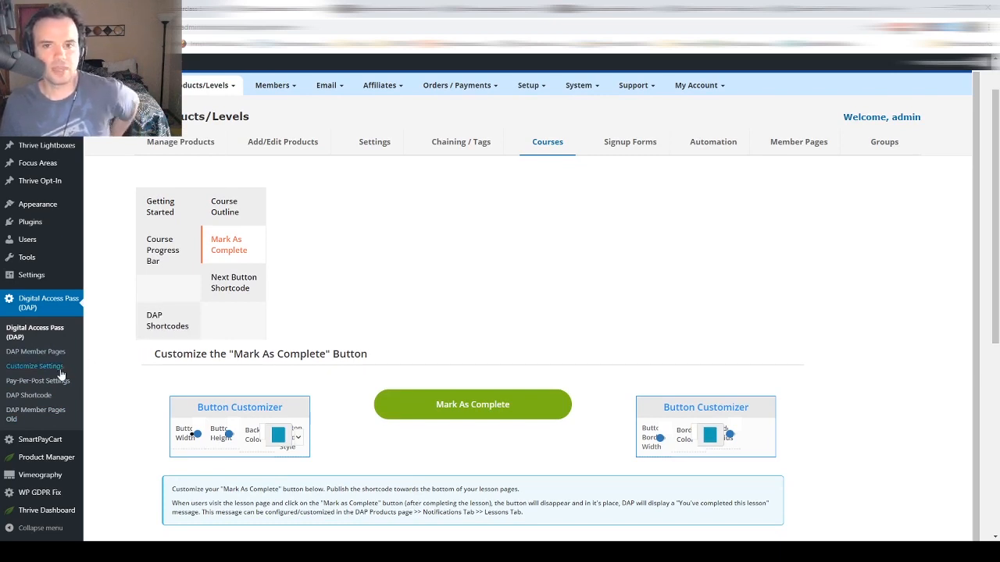
- Start a new SmartPayCart Buy Now button named 'Passive Income Test'
mouse_move(33, 453)
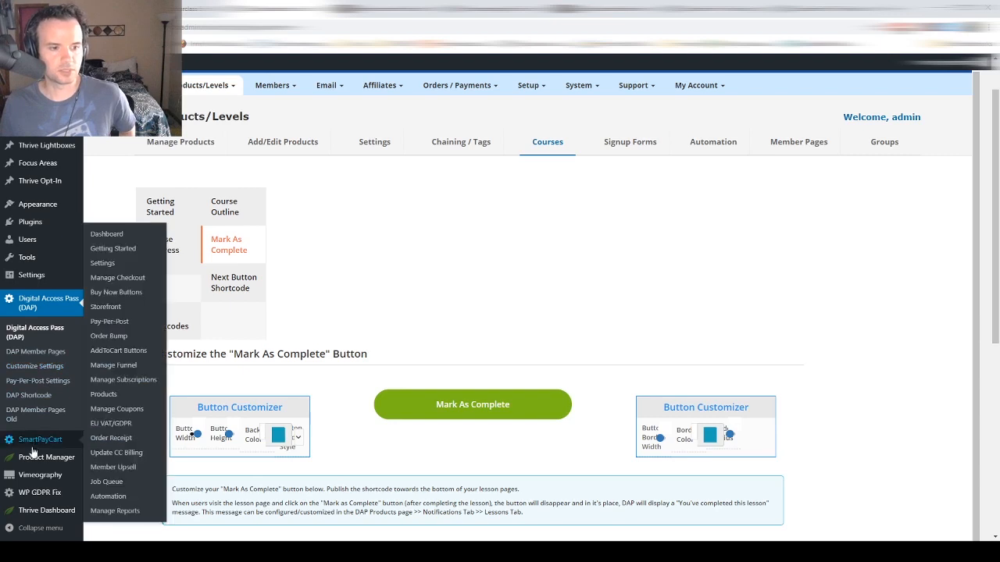
left_click(35, 444)
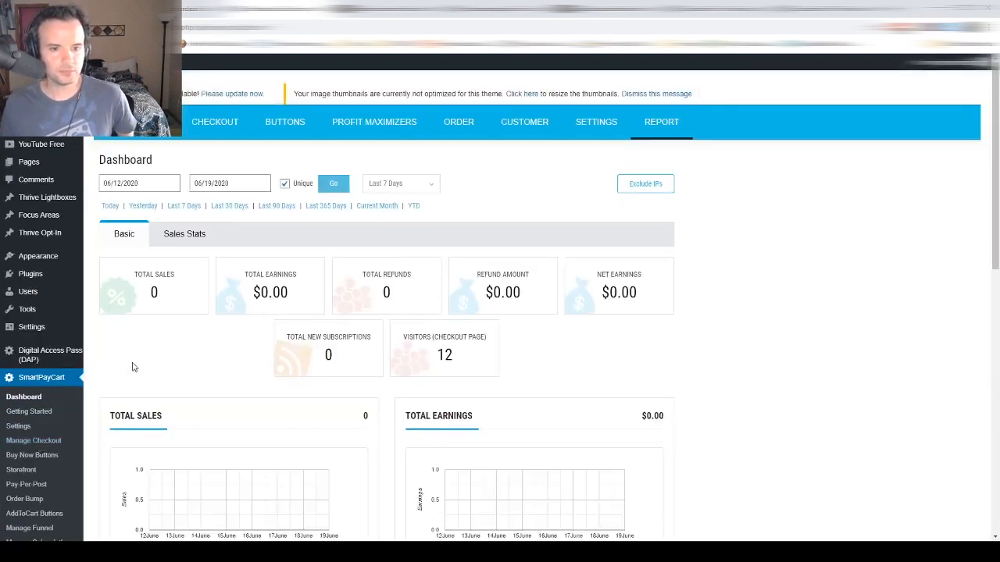
mouse_move(281, 125)
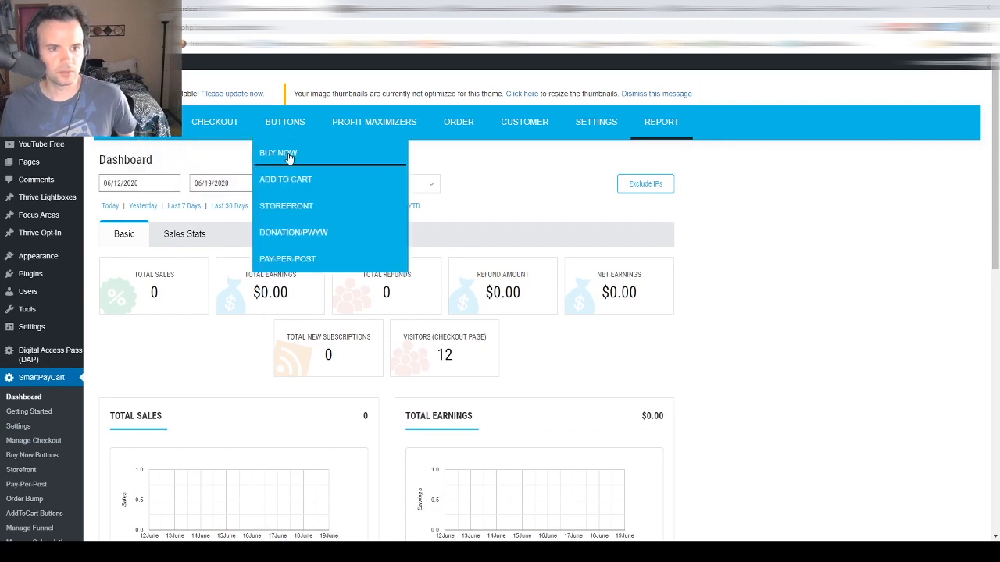
left_click(289, 155)
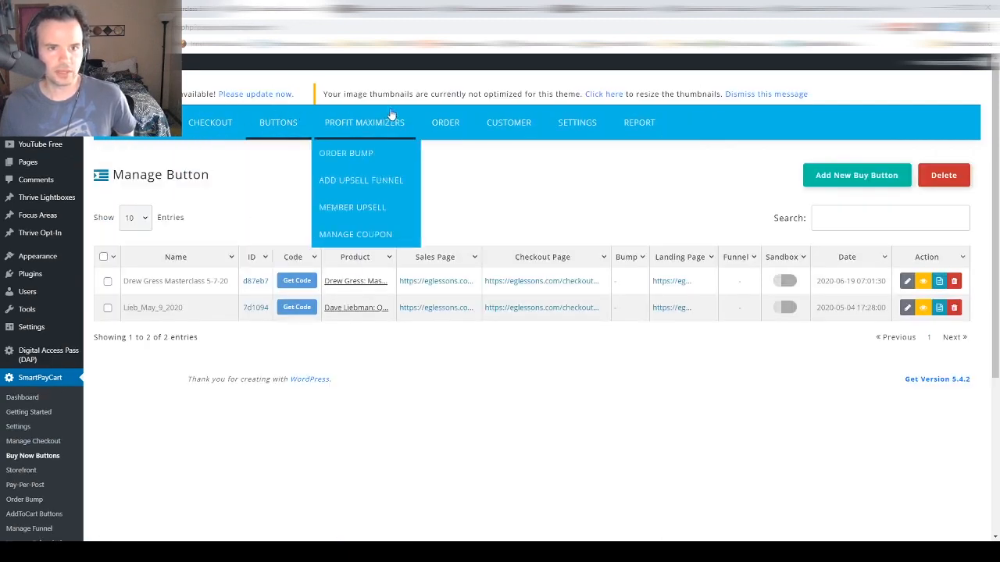
left_click(833, 176)
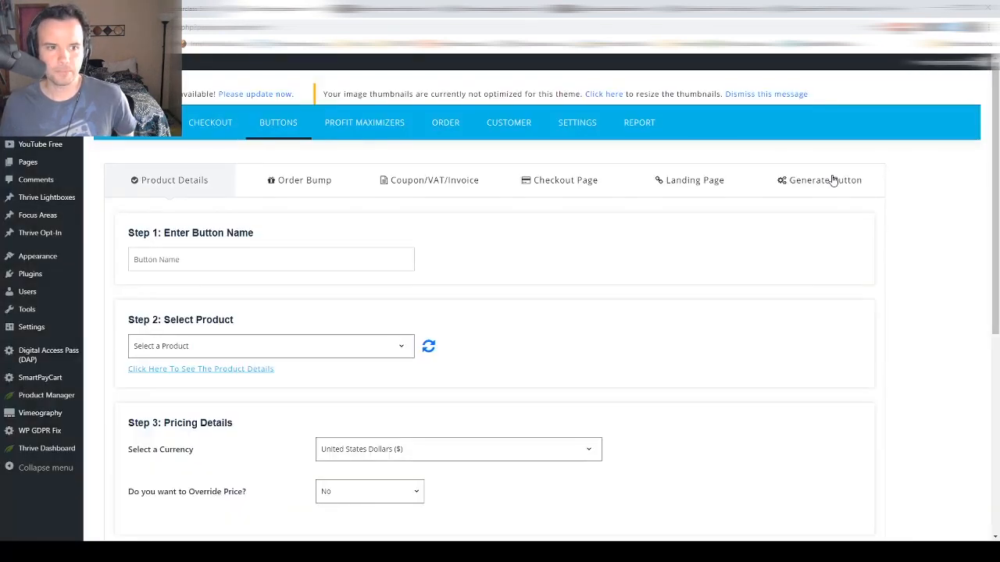
left_click(277, 258)
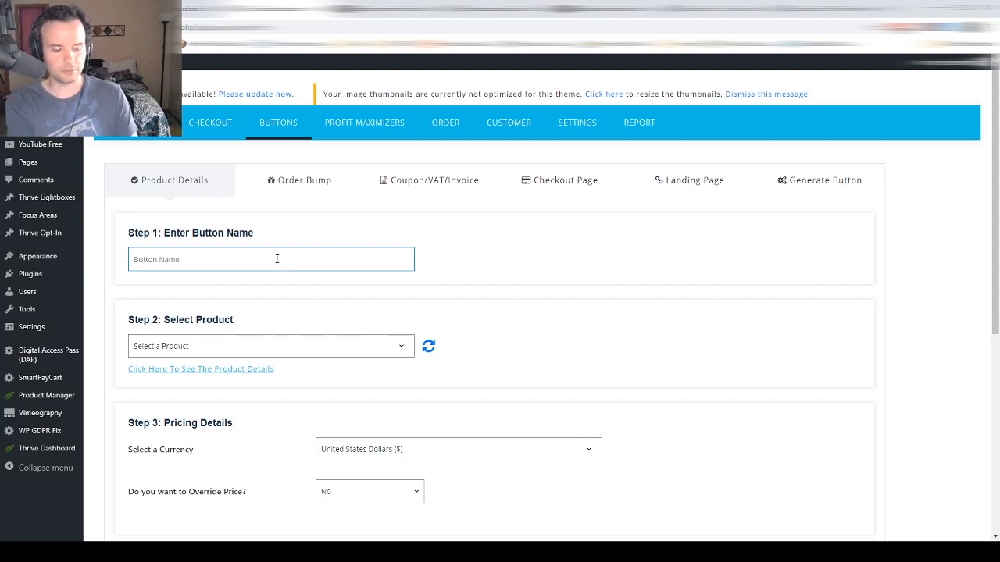
type("Passive Income Test")
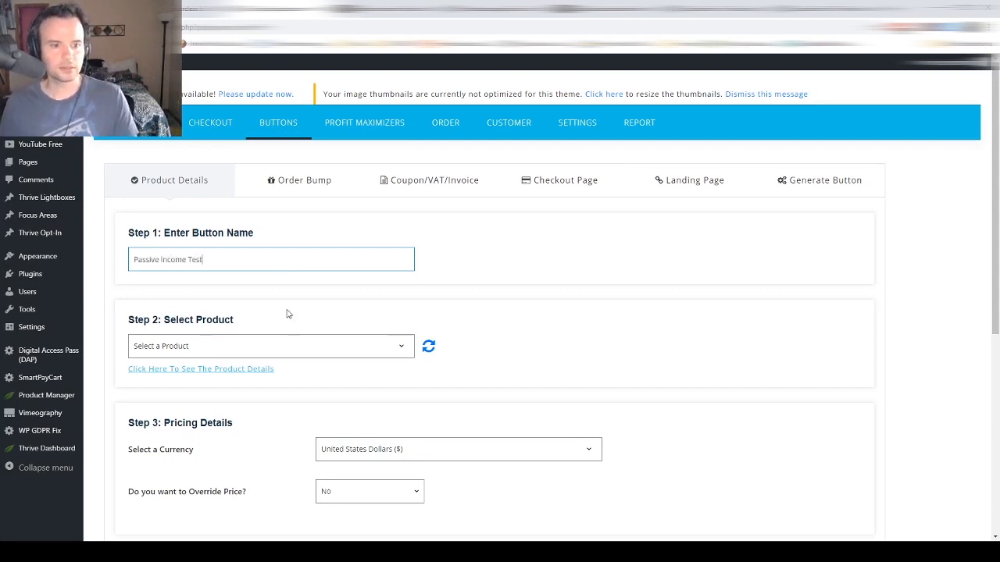
- Select Passive Income For Creatives as the button's product
left_click(253, 351)
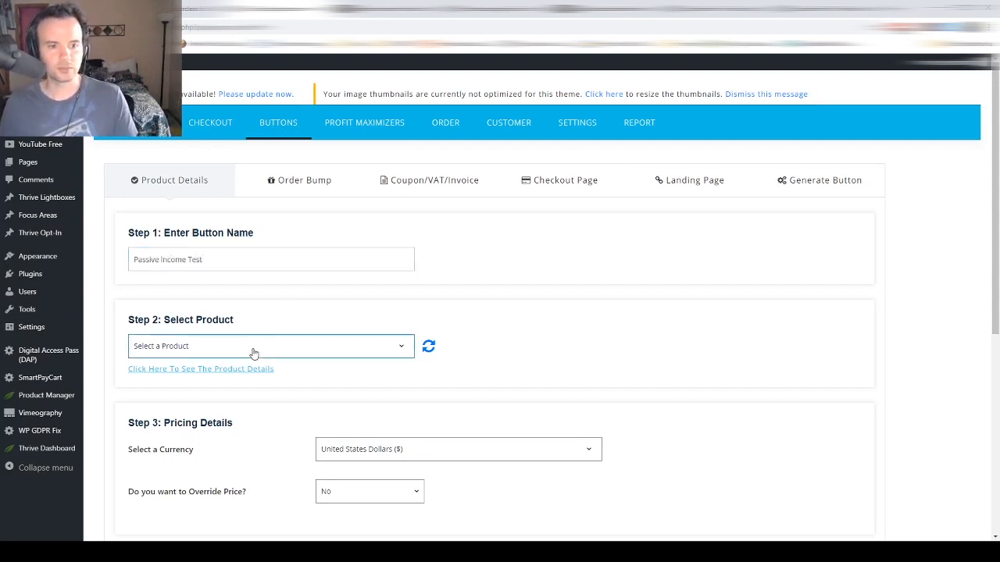
left_click(235, 400)
scroll(614, 324, "down", 2)
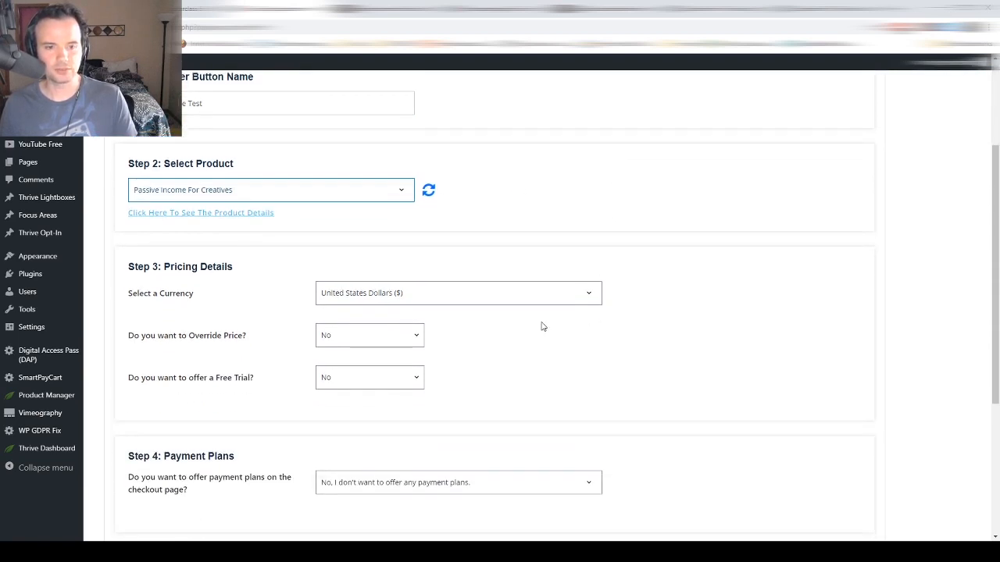
scroll(539, 326, "up", 2)
scroll(531, 325, "down", 1)
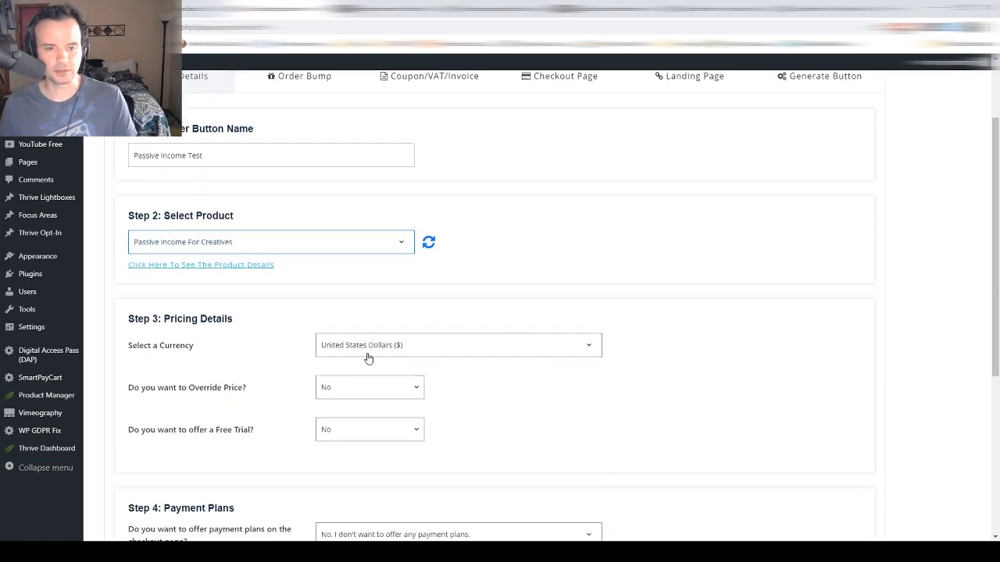
scroll(368, 357, "down", 1)
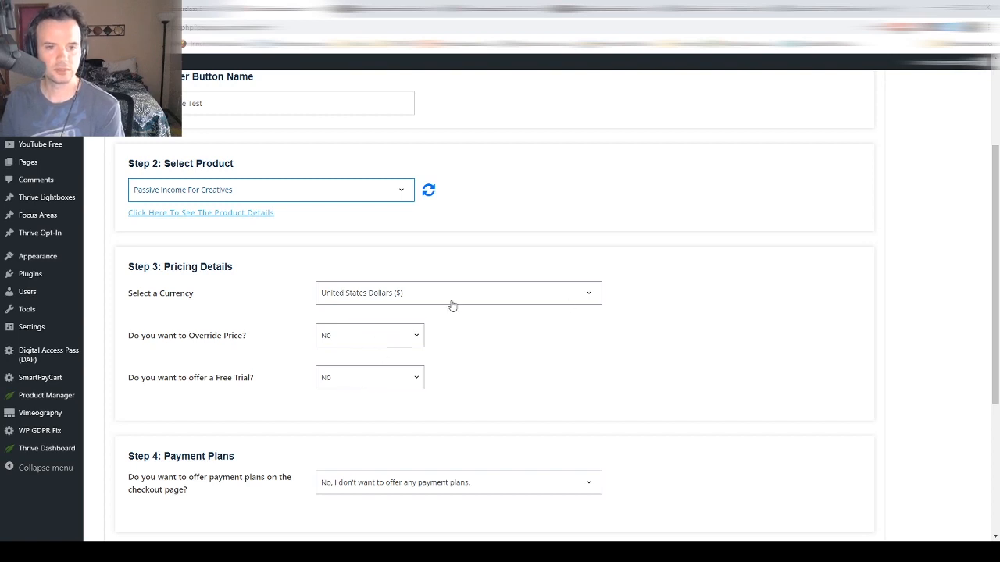
scroll(451, 305, "up", 1)
scroll(452, 313, "down", 1)
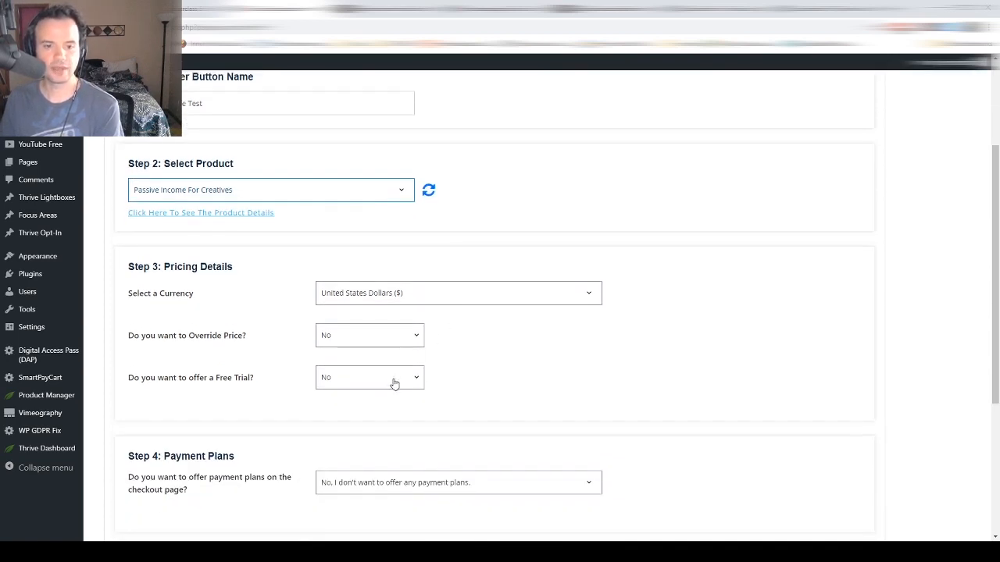
scroll(393, 384, "down", 2)
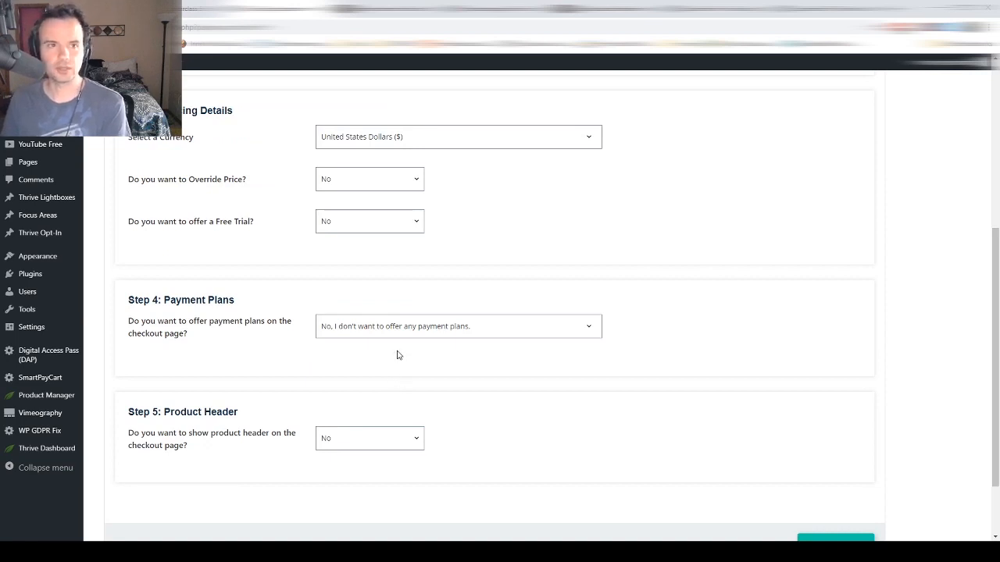
scroll(397, 354, "down", 1)
scroll(396, 352, "up", 2)
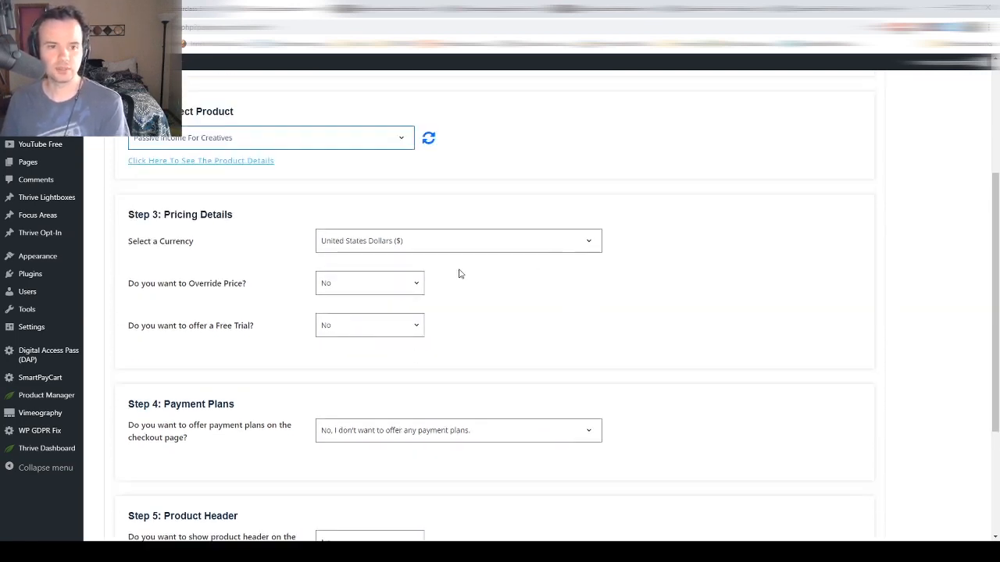
scroll(450, 277, "up", 1)
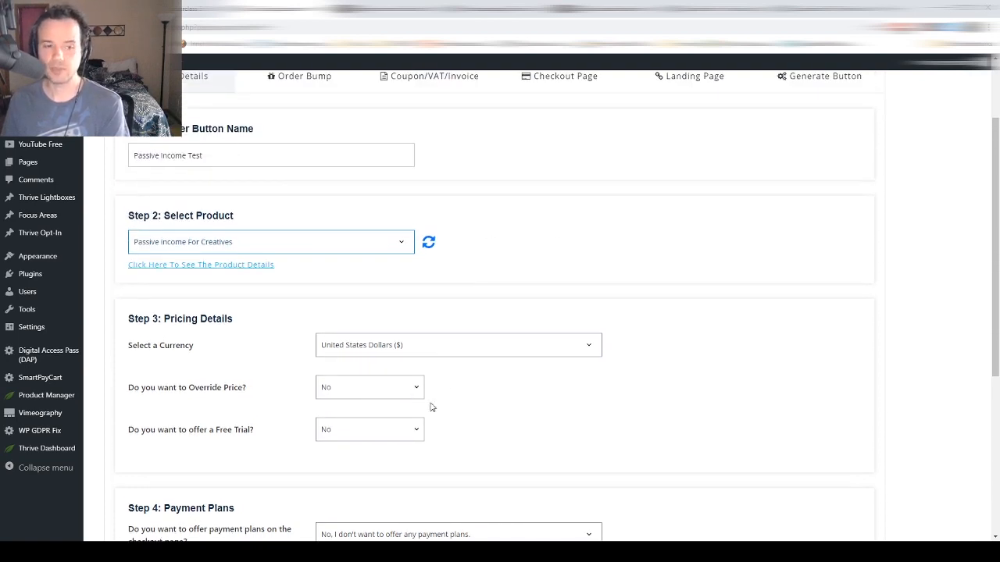
scroll(420, 398, "down", 1)
scroll(421, 390, "down", 1)
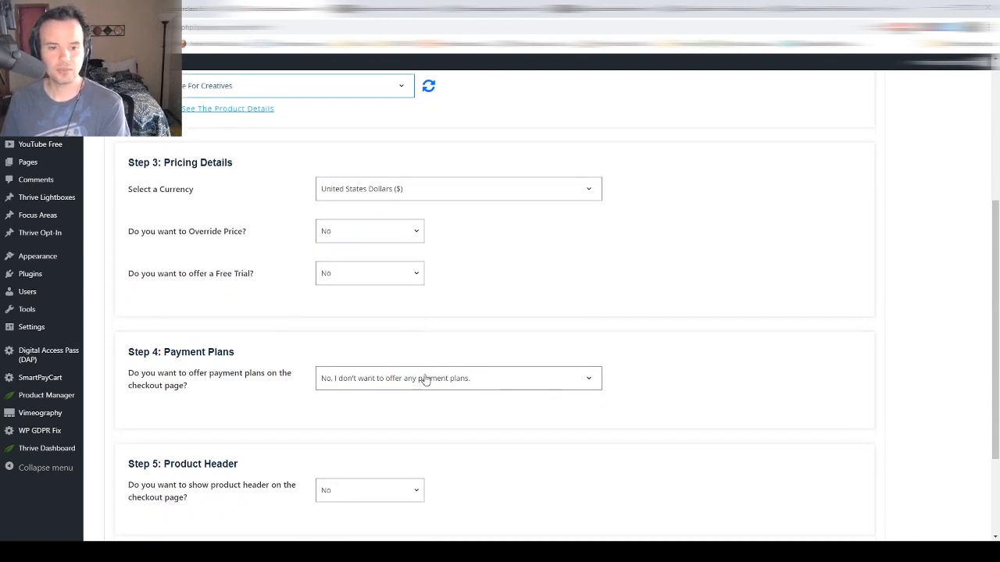
scroll(426, 380, "down", 1)
- Set Product Header to Yes and continue to the Order Bump step
left_click(418, 387)
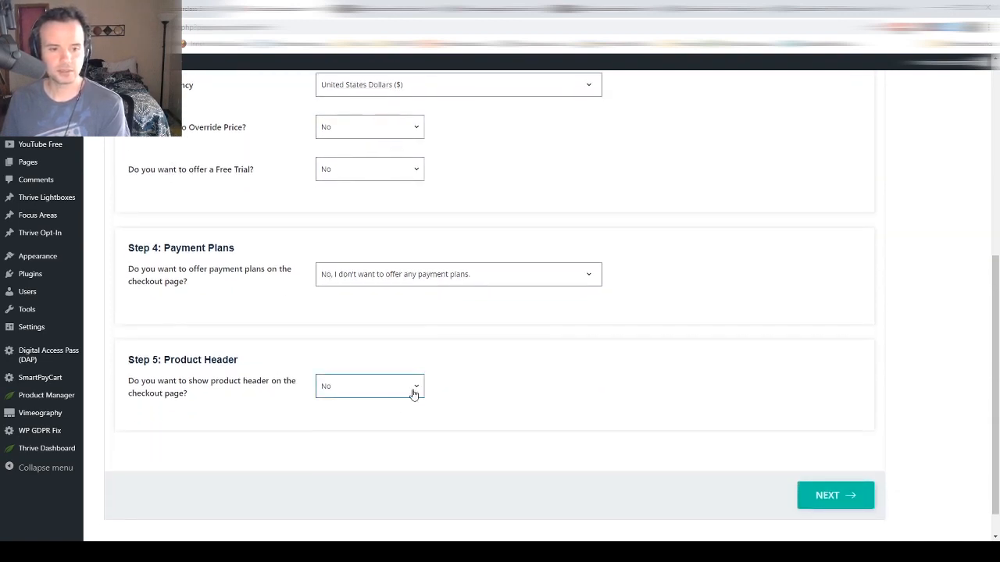
left_click(378, 417)
scroll(532, 364, "down", 1)
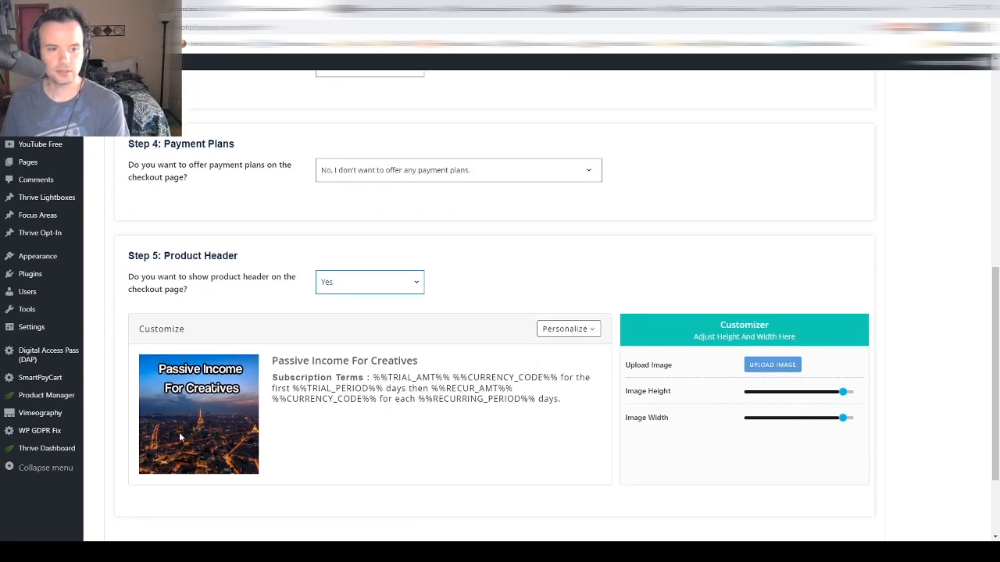
scroll(390, 390, "down", 2)
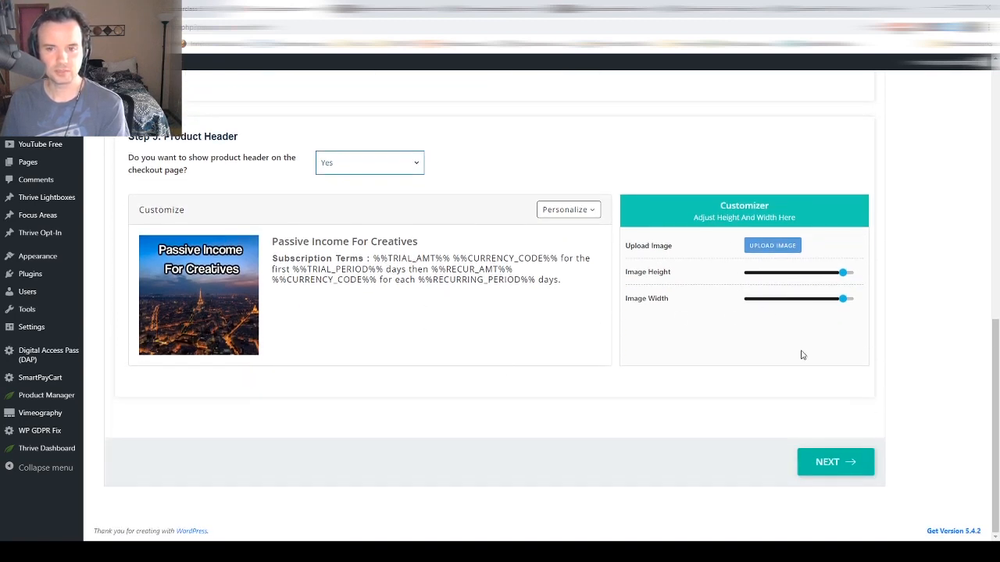
left_click(825, 467)
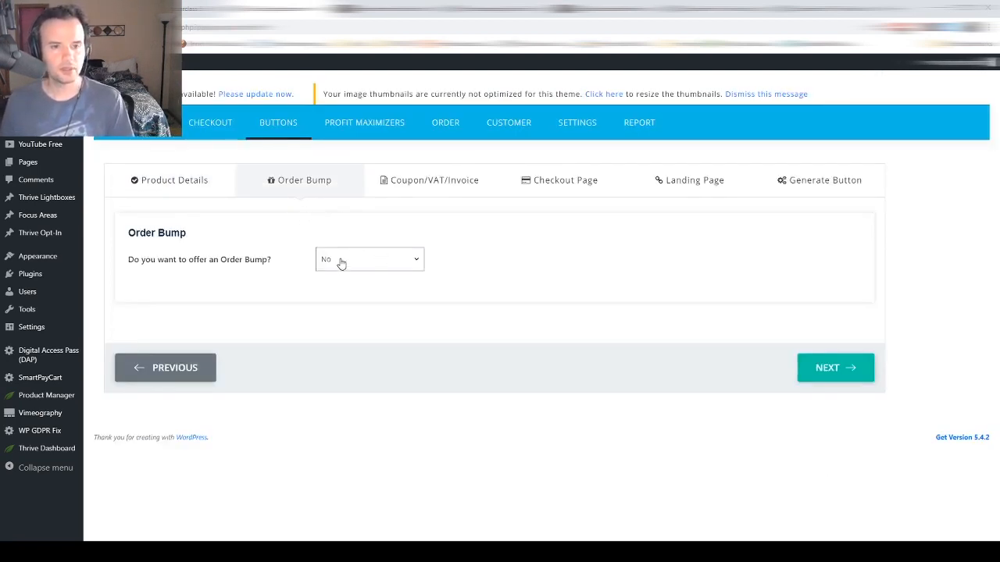
- Move past the order bump and coupon/VAT/invoice settings to the checkout page preview
left_click(413, 183)
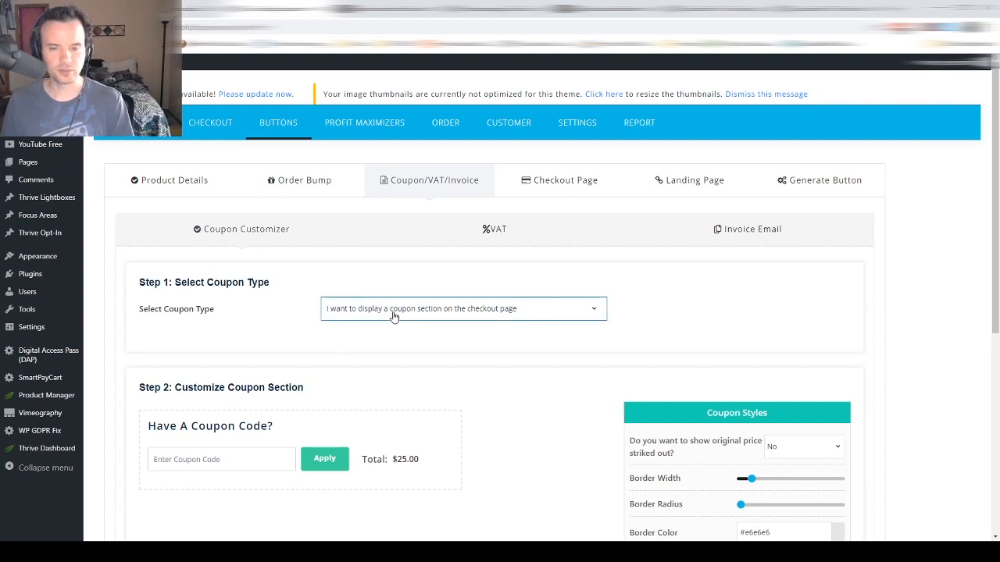
left_click(530, 186)
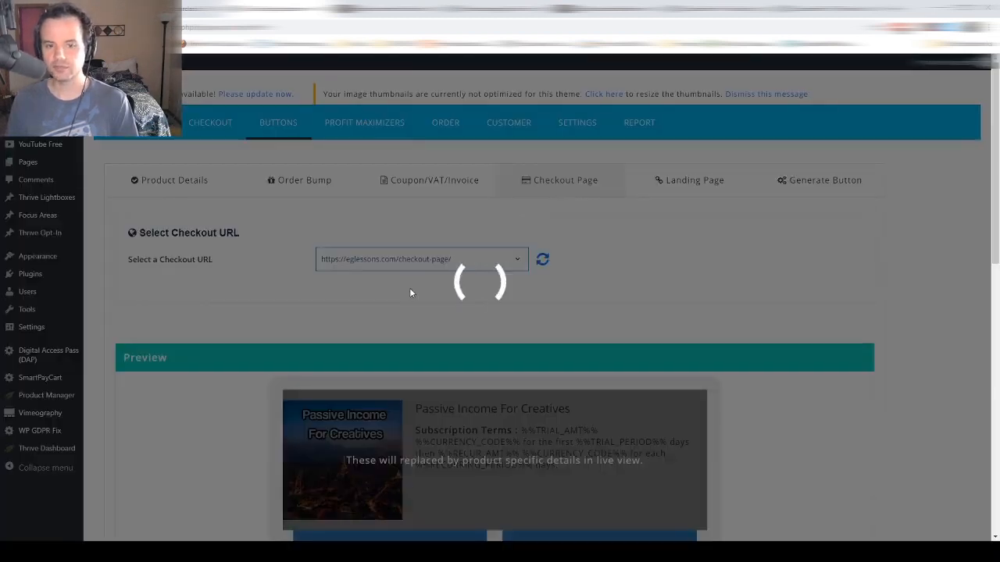
scroll(410, 289, "down", 2)
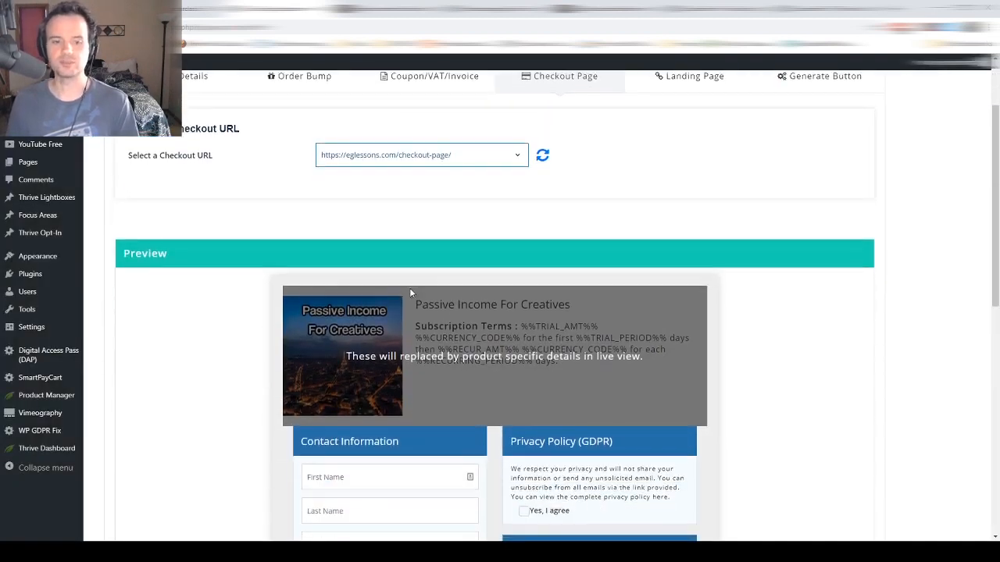
scroll(410, 289, "up", 2)
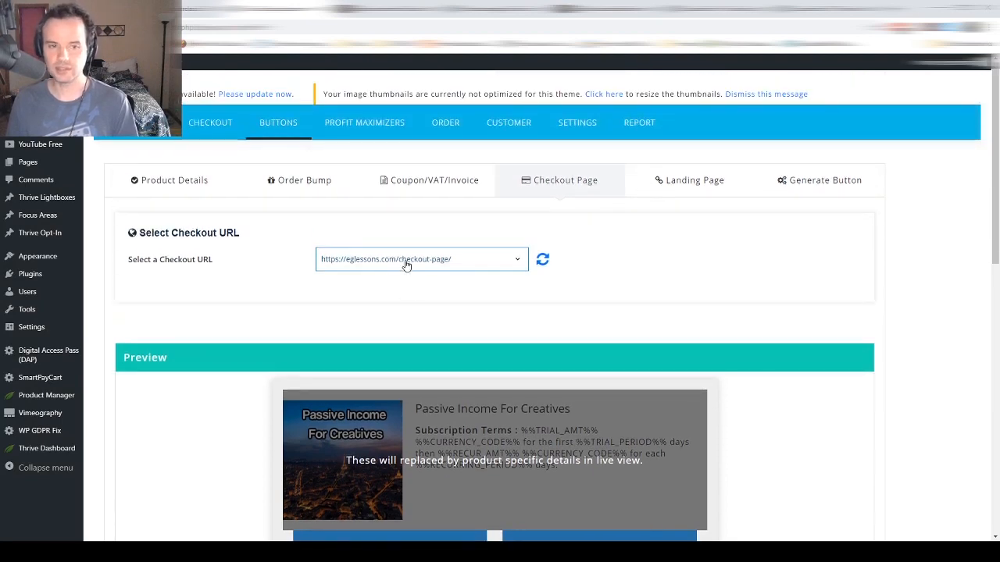
scroll(398, 256, "down", 1)
scroll(296, 247, "down", 6)
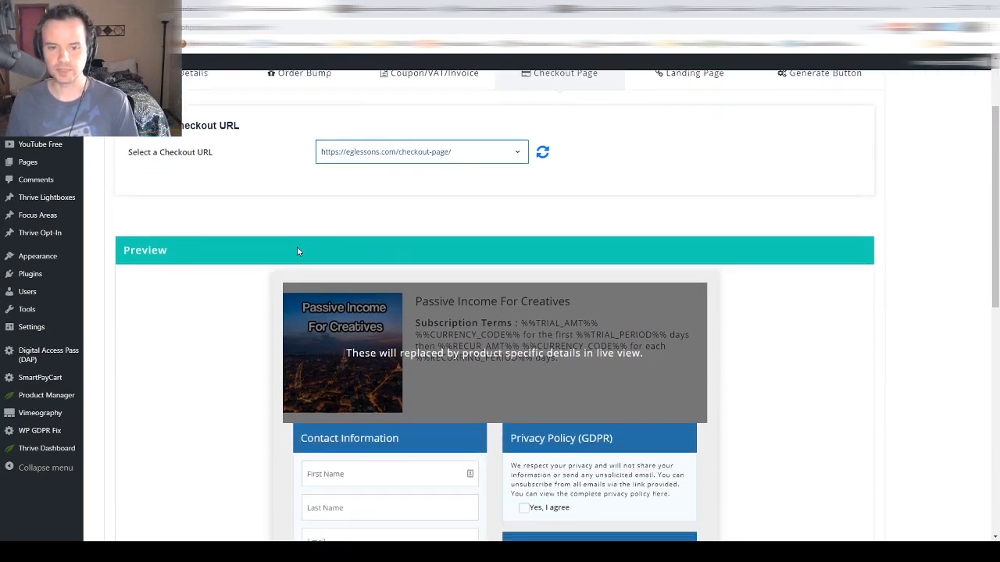
scroll(283, 248, "up", 5)
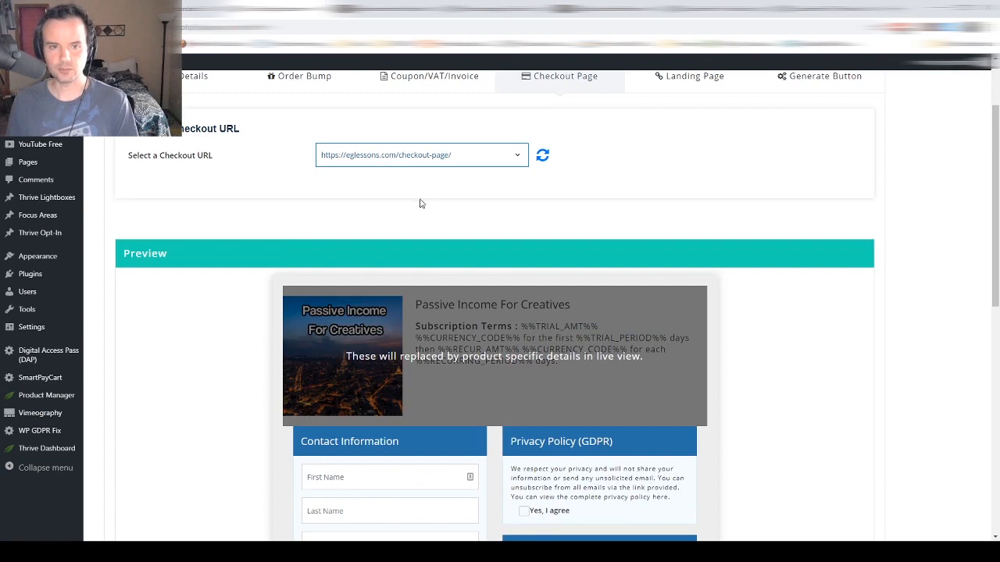
- Review the checkout page preview and continue to the Landing Page settings
scroll(407, 202, "up", 2)
scroll(407, 204, "down", 7)
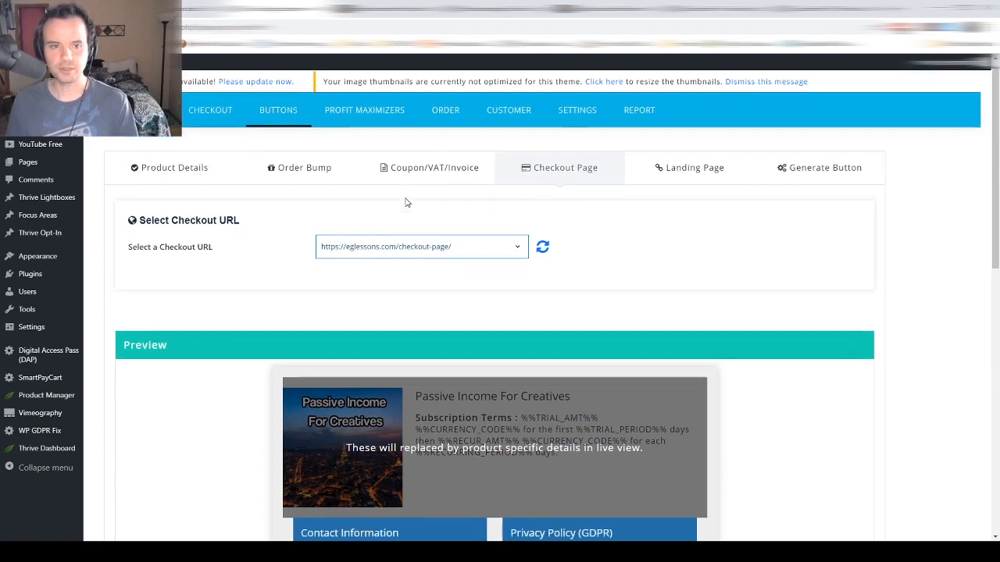
scroll(404, 205, "down", 3)
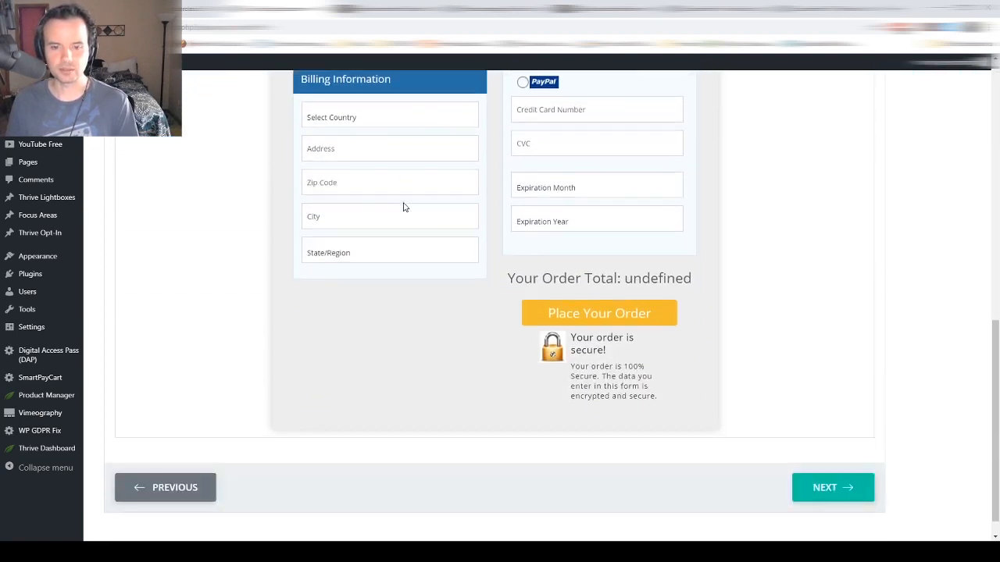
scroll(403, 205, "up", 8)
scroll(404, 205, "down", 1)
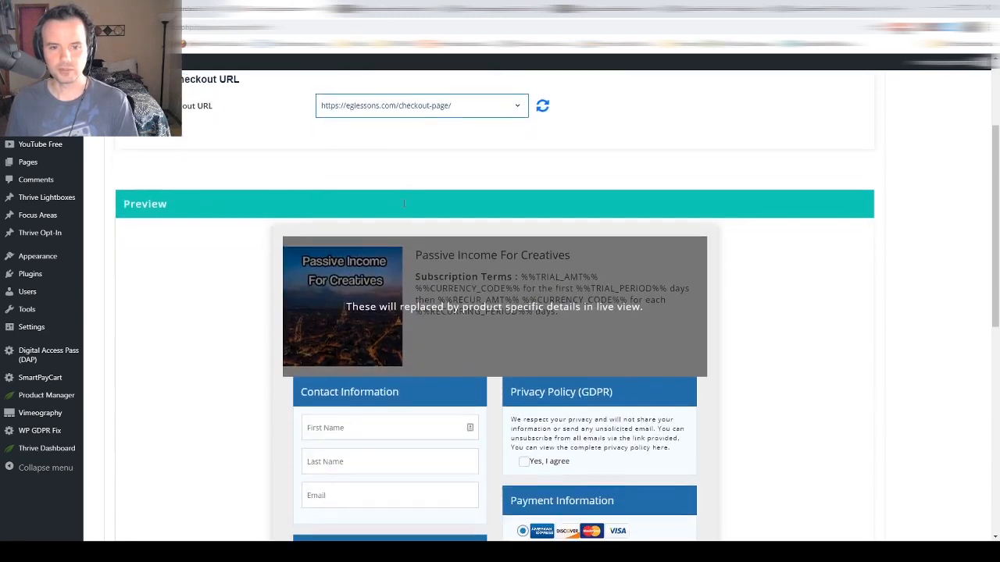
scroll(456, 320, "down", 2)
scroll(547, 333, "down", 3)
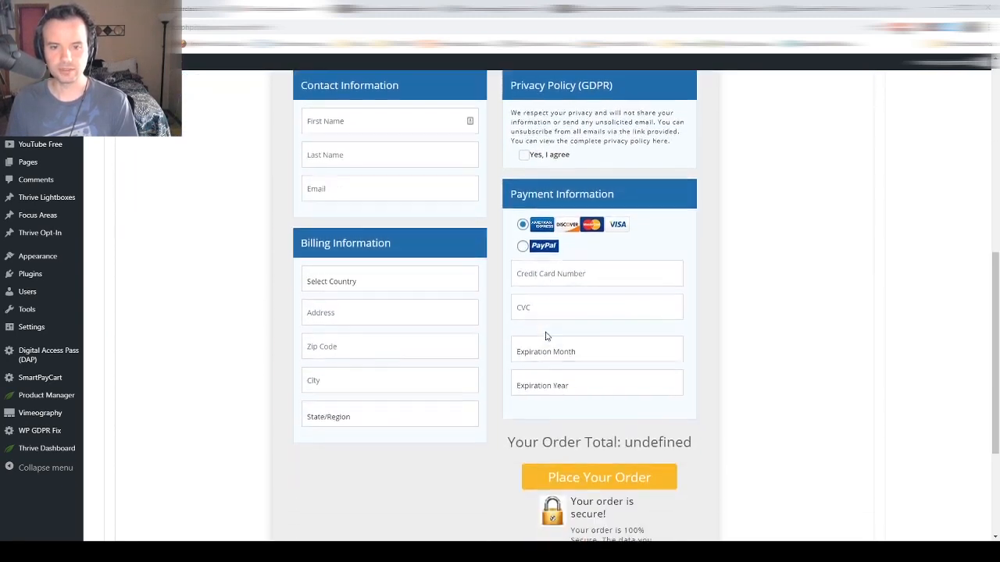
scroll(547, 335, "up", 8)
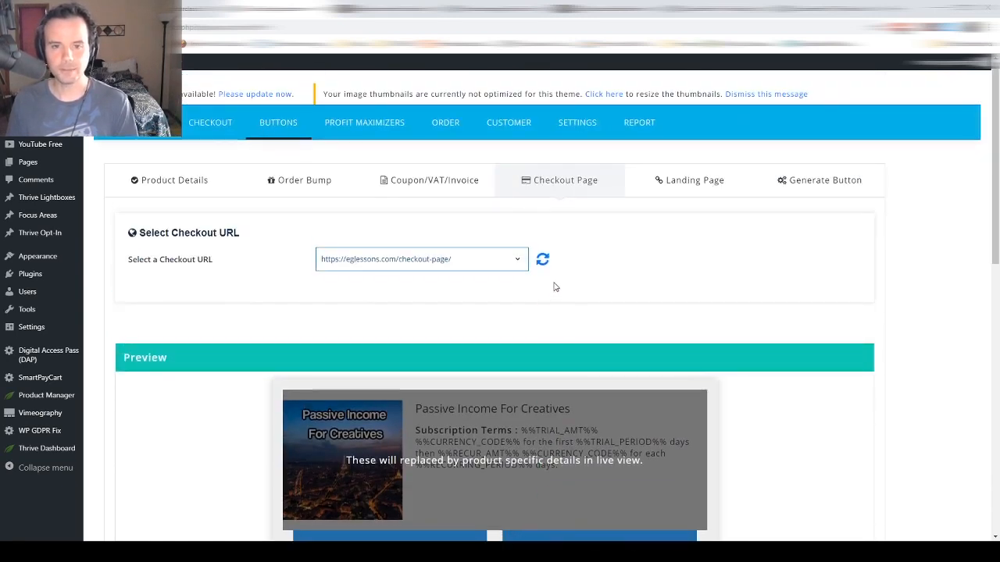
scroll(558, 273, "down", 7)
scroll(621, 303, "down", 1)
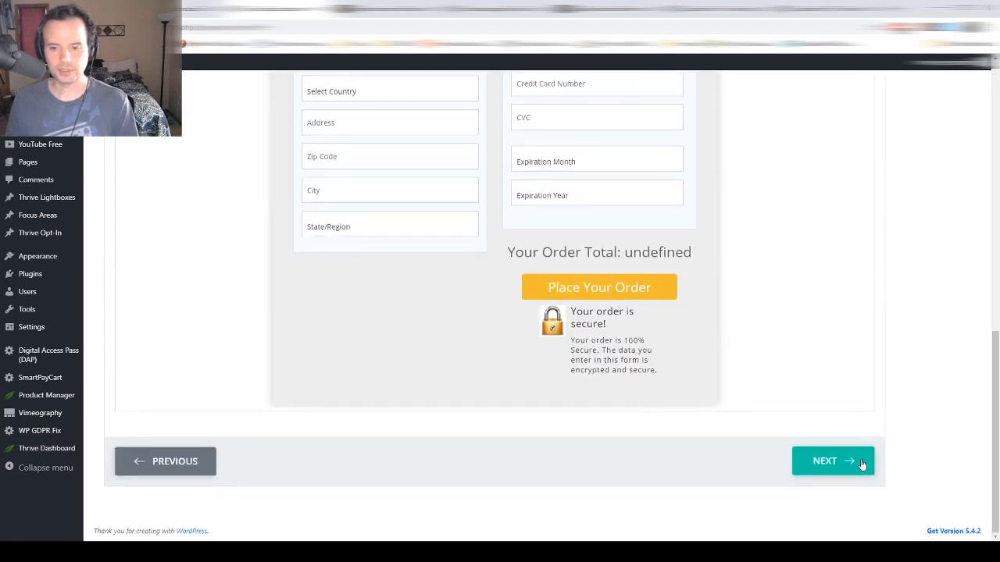
left_click(857, 467)
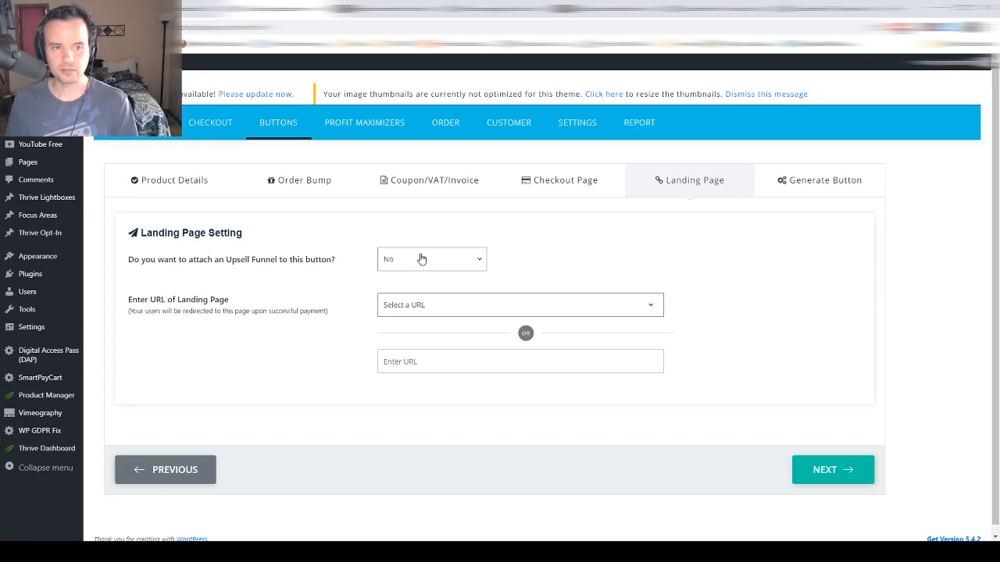
- Set the landing page URL to the thanks-for-your-order page
left_click(415, 311)
left_click(427, 346)
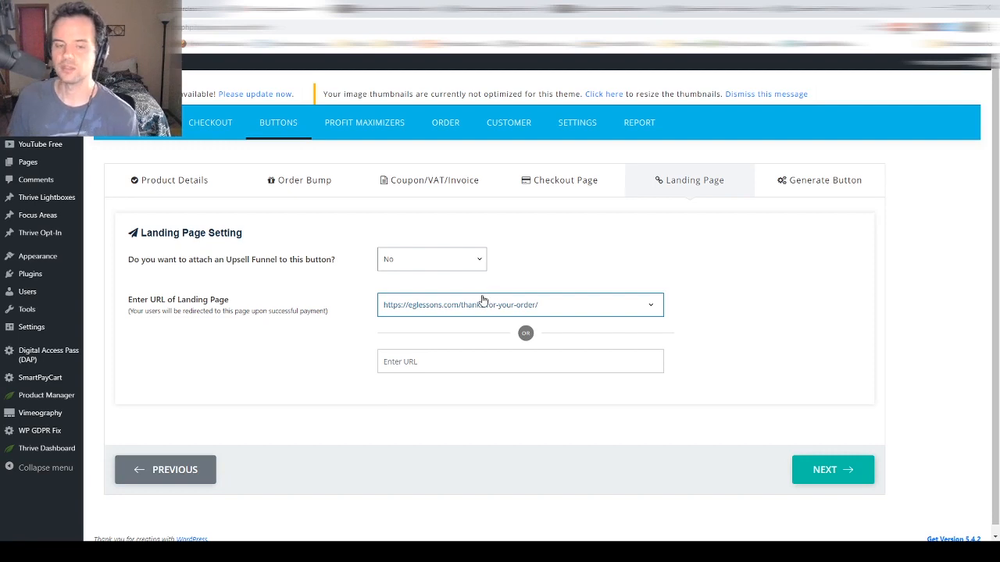
left_click(817, 455)
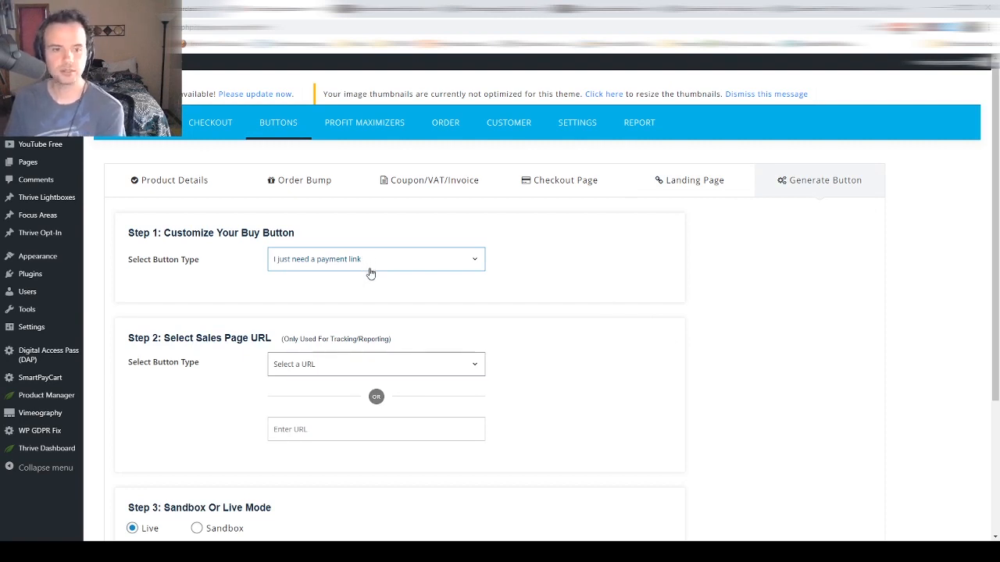
- Choose sample-page as the sales URL, save the settings, and copy the generated bare link
scroll(371, 273, "down", 1)
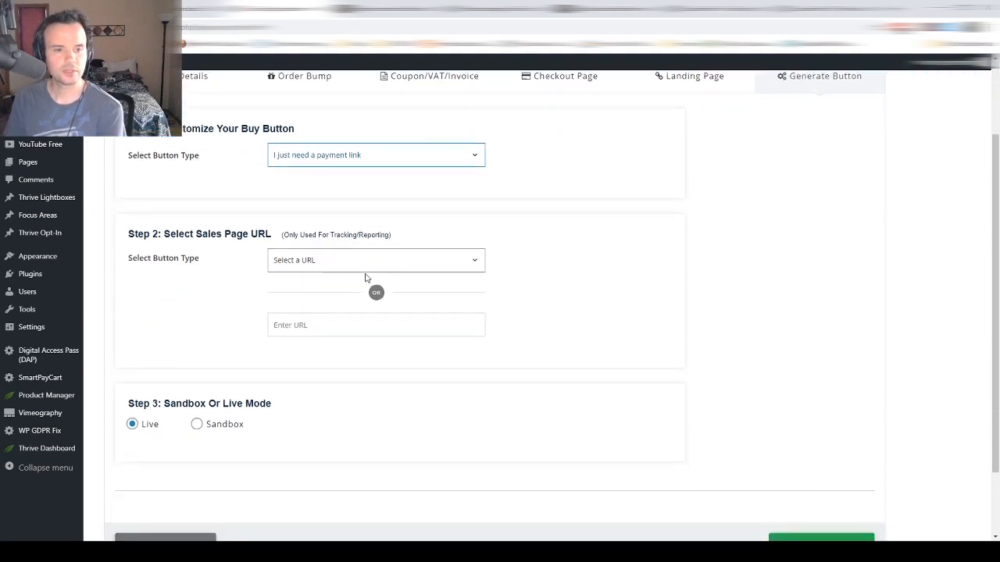
left_click(367, 266)
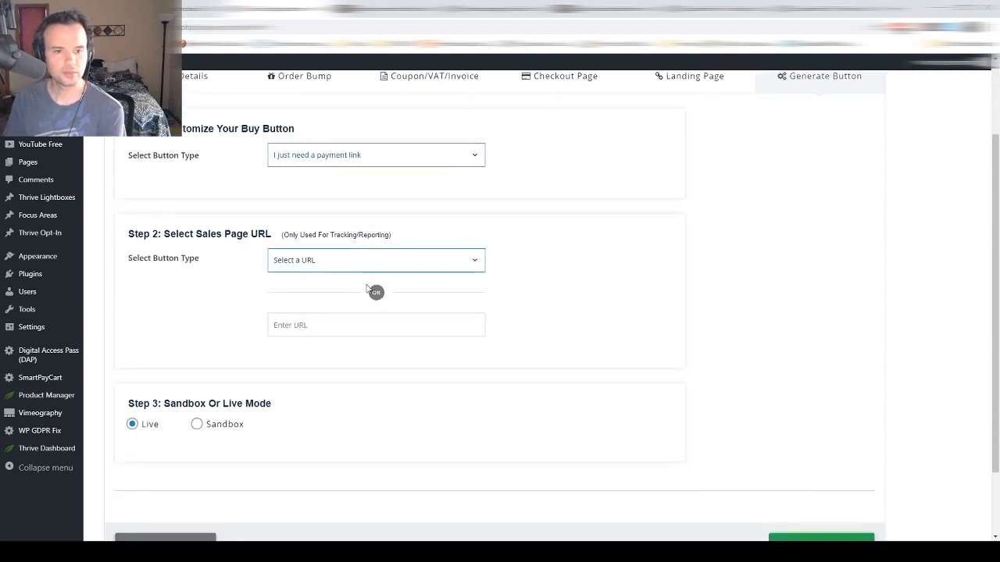
left_click(370, 288)
scroll(429, 270, "down", 1)
scroll(429, 270, "down", 1)
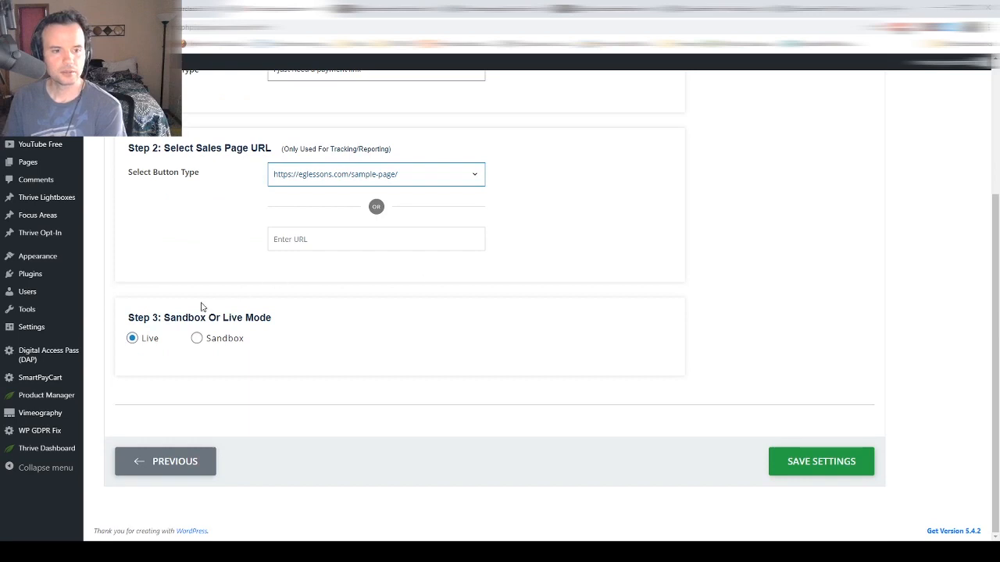
left_click(785, 469)
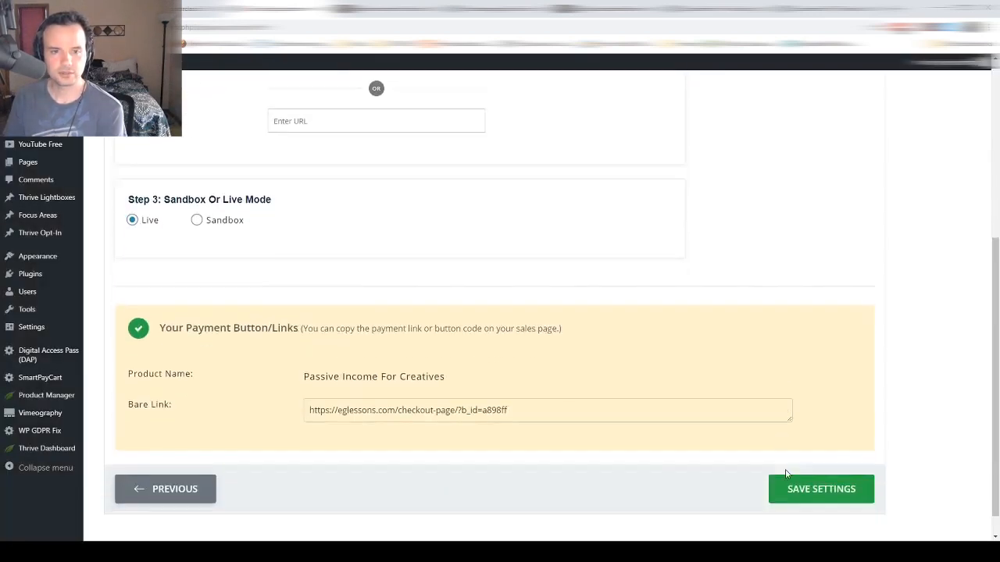
left_click(489, 391)
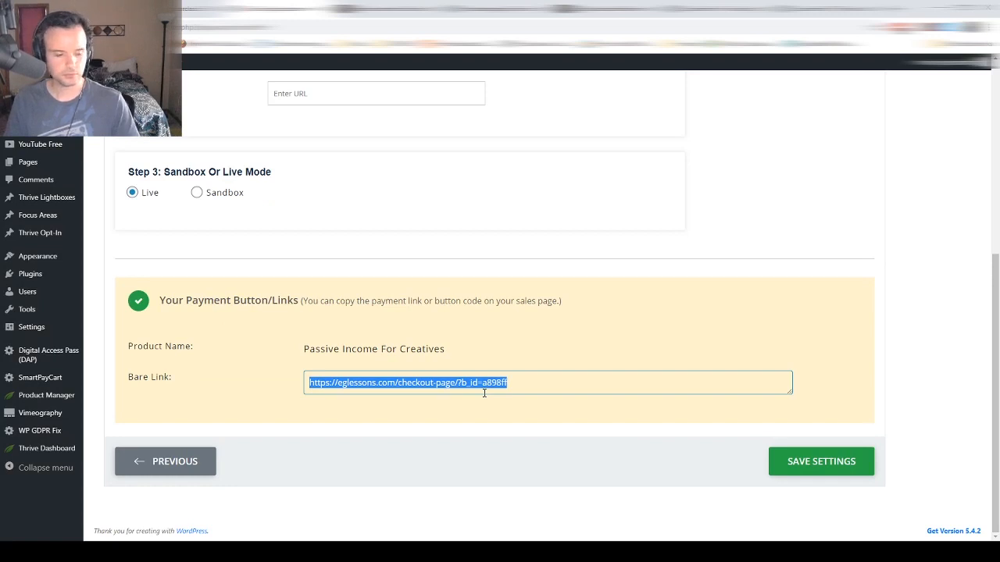
key("ctrl+t")
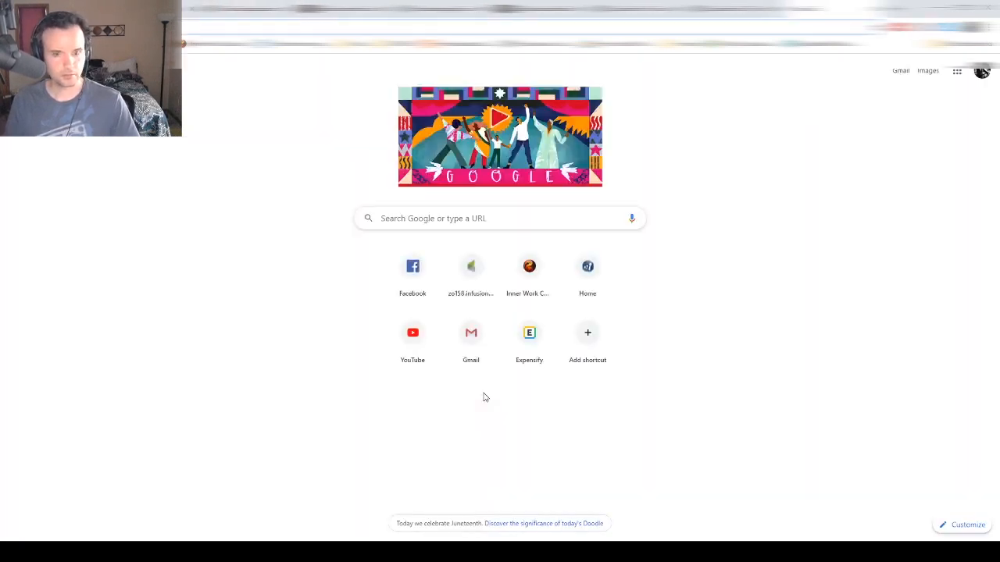
- Load the payment link to show the $25 Passive Income For Creatives Secure Order Form
key("ctrl+v")
key("Return")
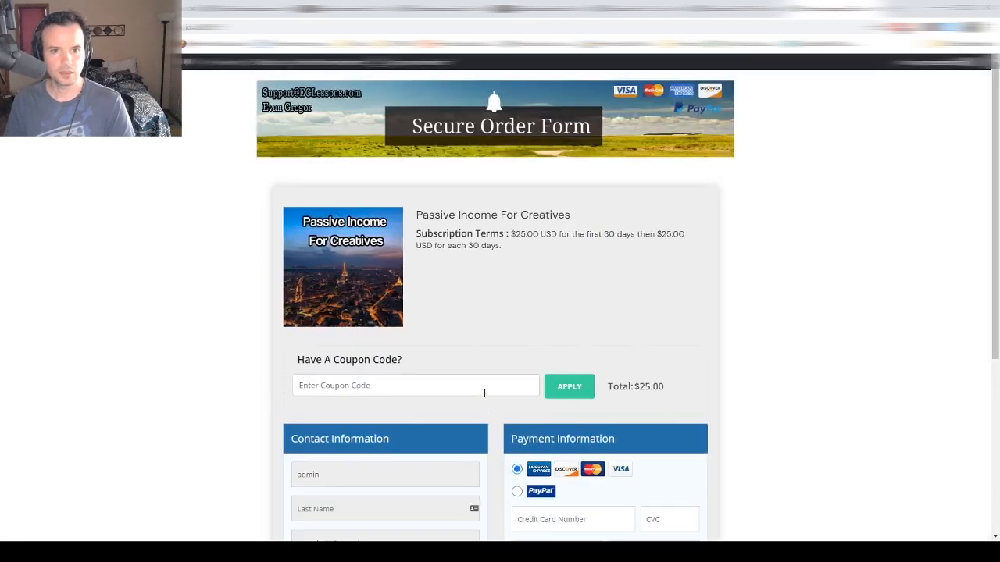
scroll(482, 393, "down", 4)
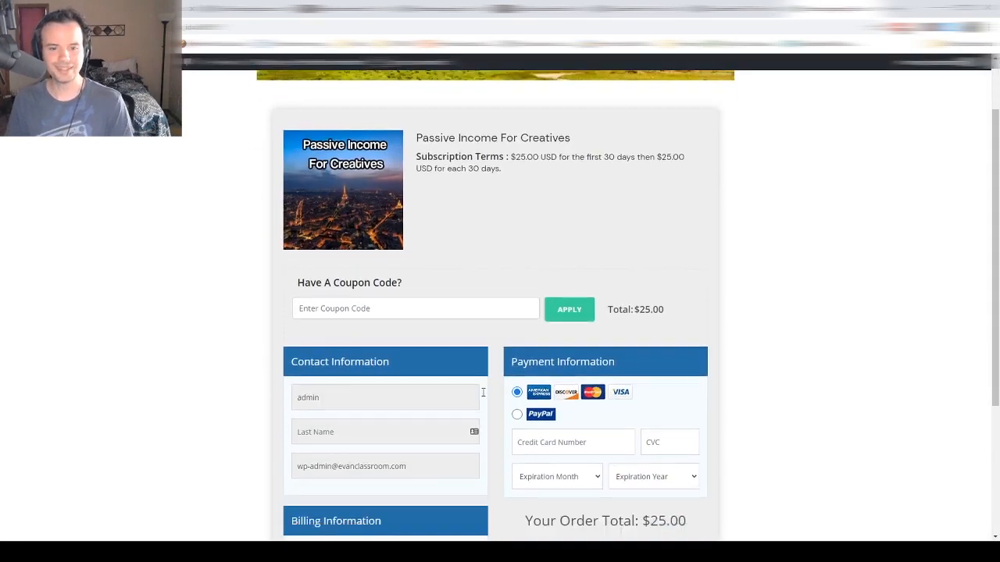
scroll(482, 394, "up", 1)
scroll(483, 395, "up", 2)
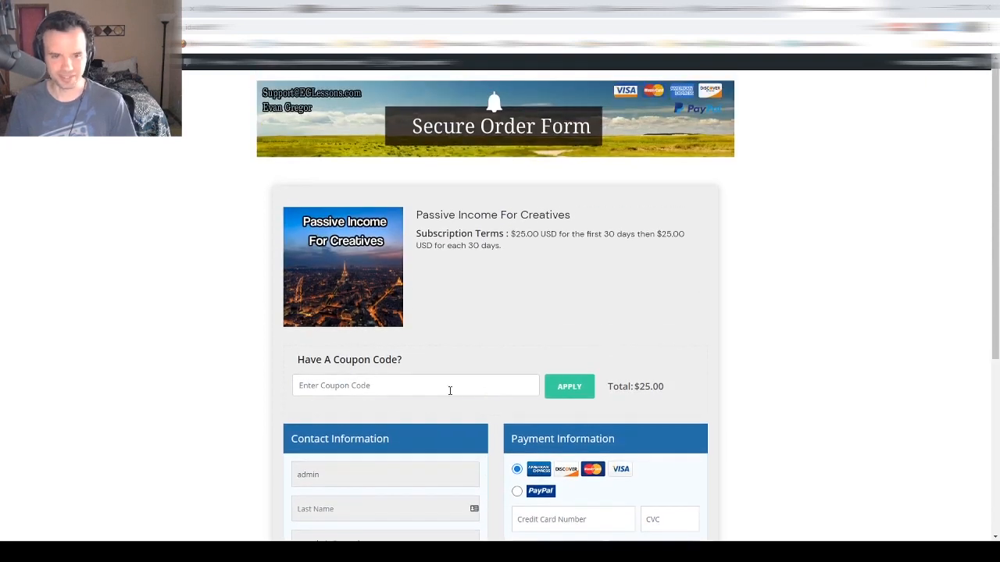
- Check the order form's coupon code field, then return to the courses site window
left_click(449, 390)
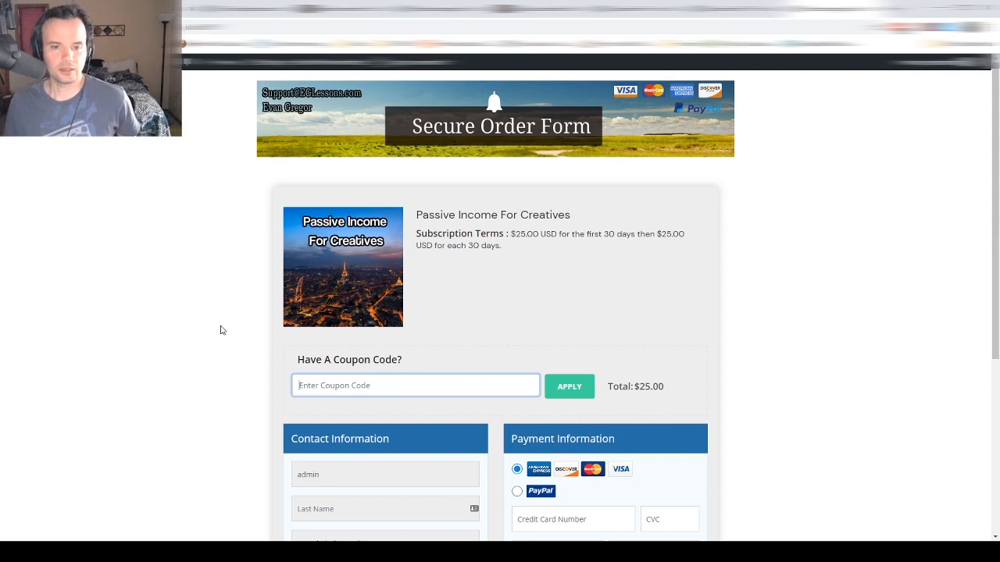
scroll(518, 381, "down", 1)
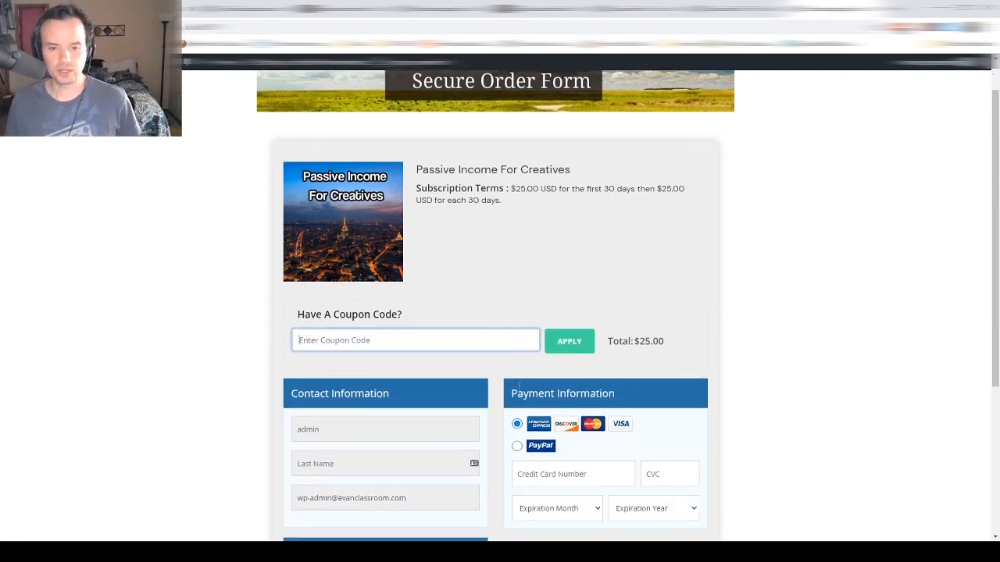
scroll(539, 405, "up", 1)
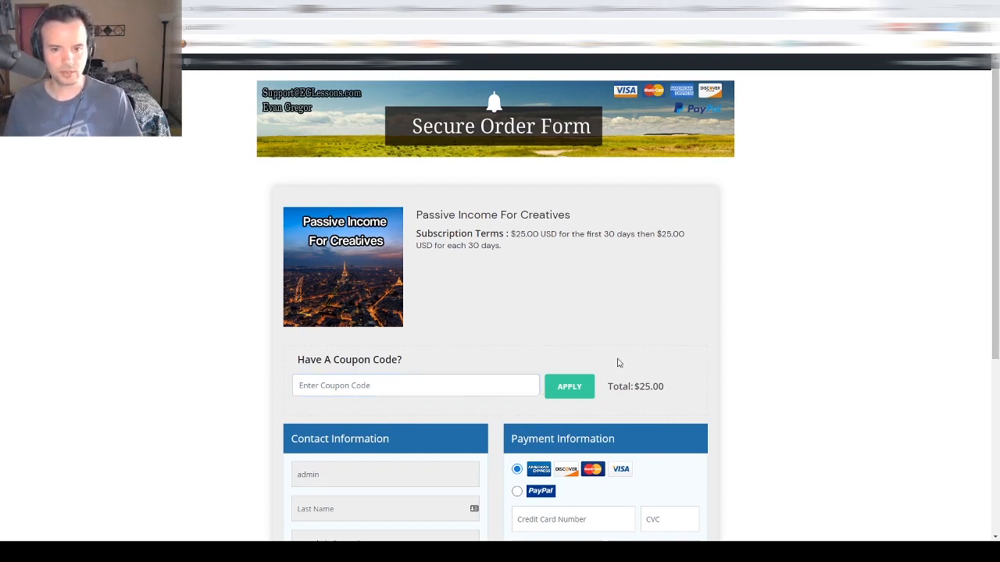
key("alt+Tab")
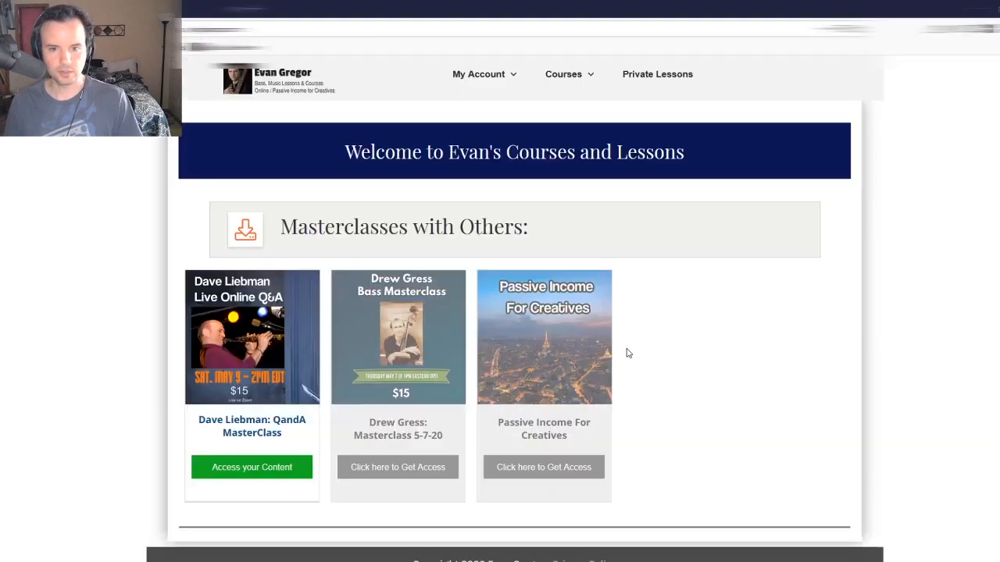